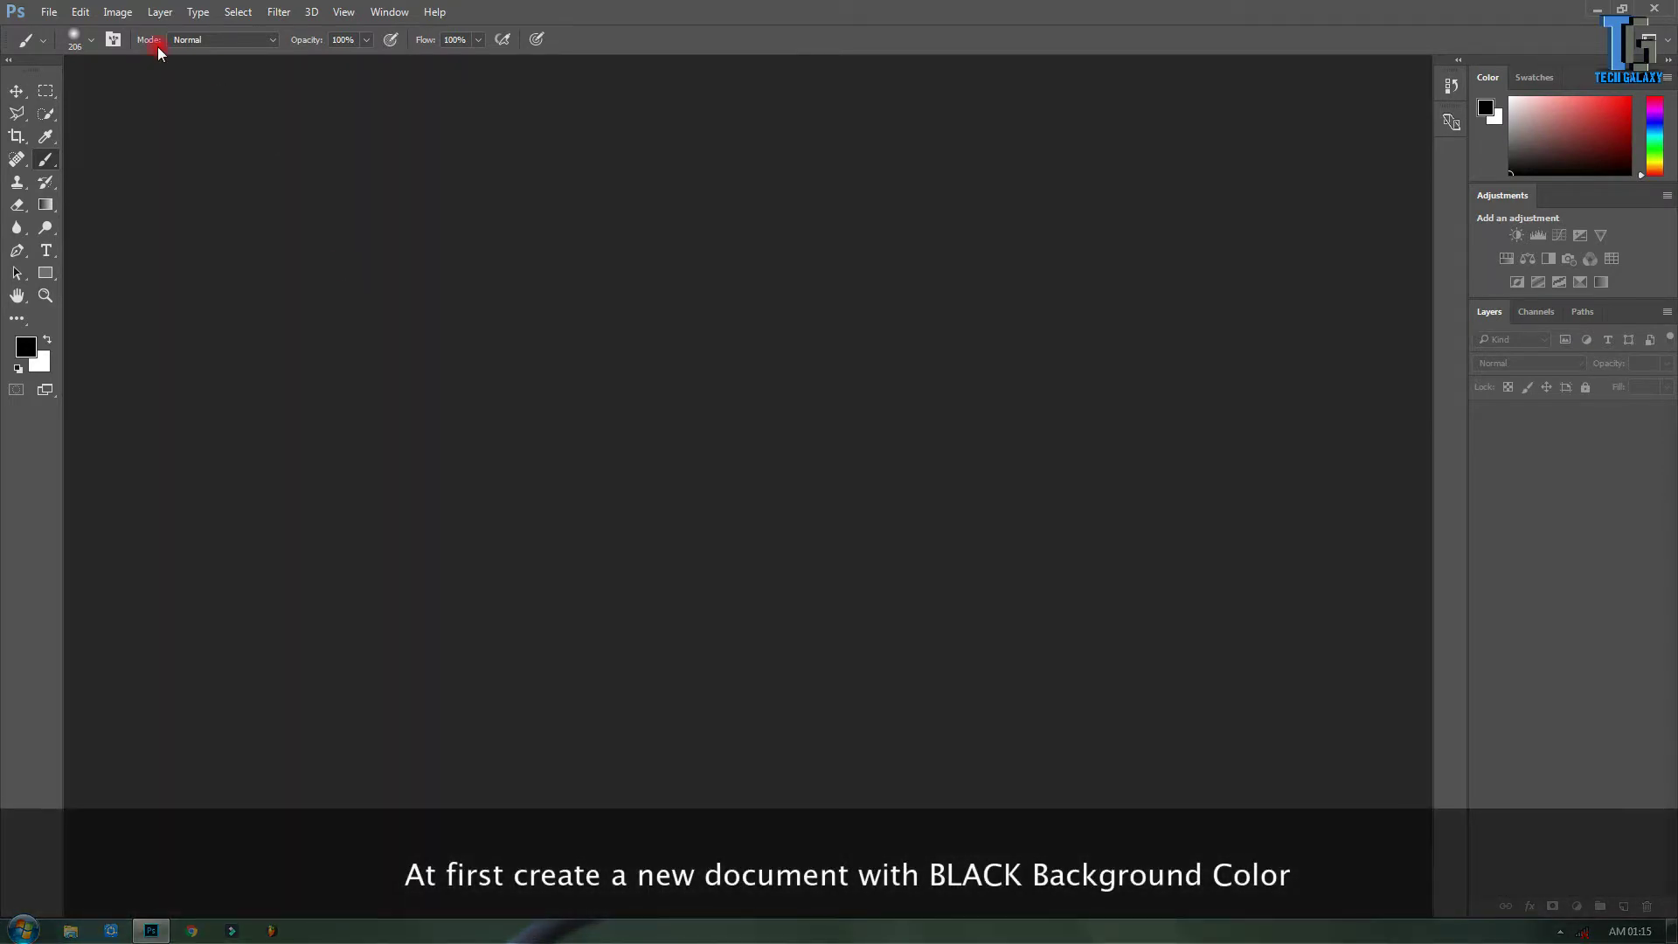
# Create a new 1920×1080 px, 72 ppi document with a custom black (000000) background.
pyautogui.click(49, 12)
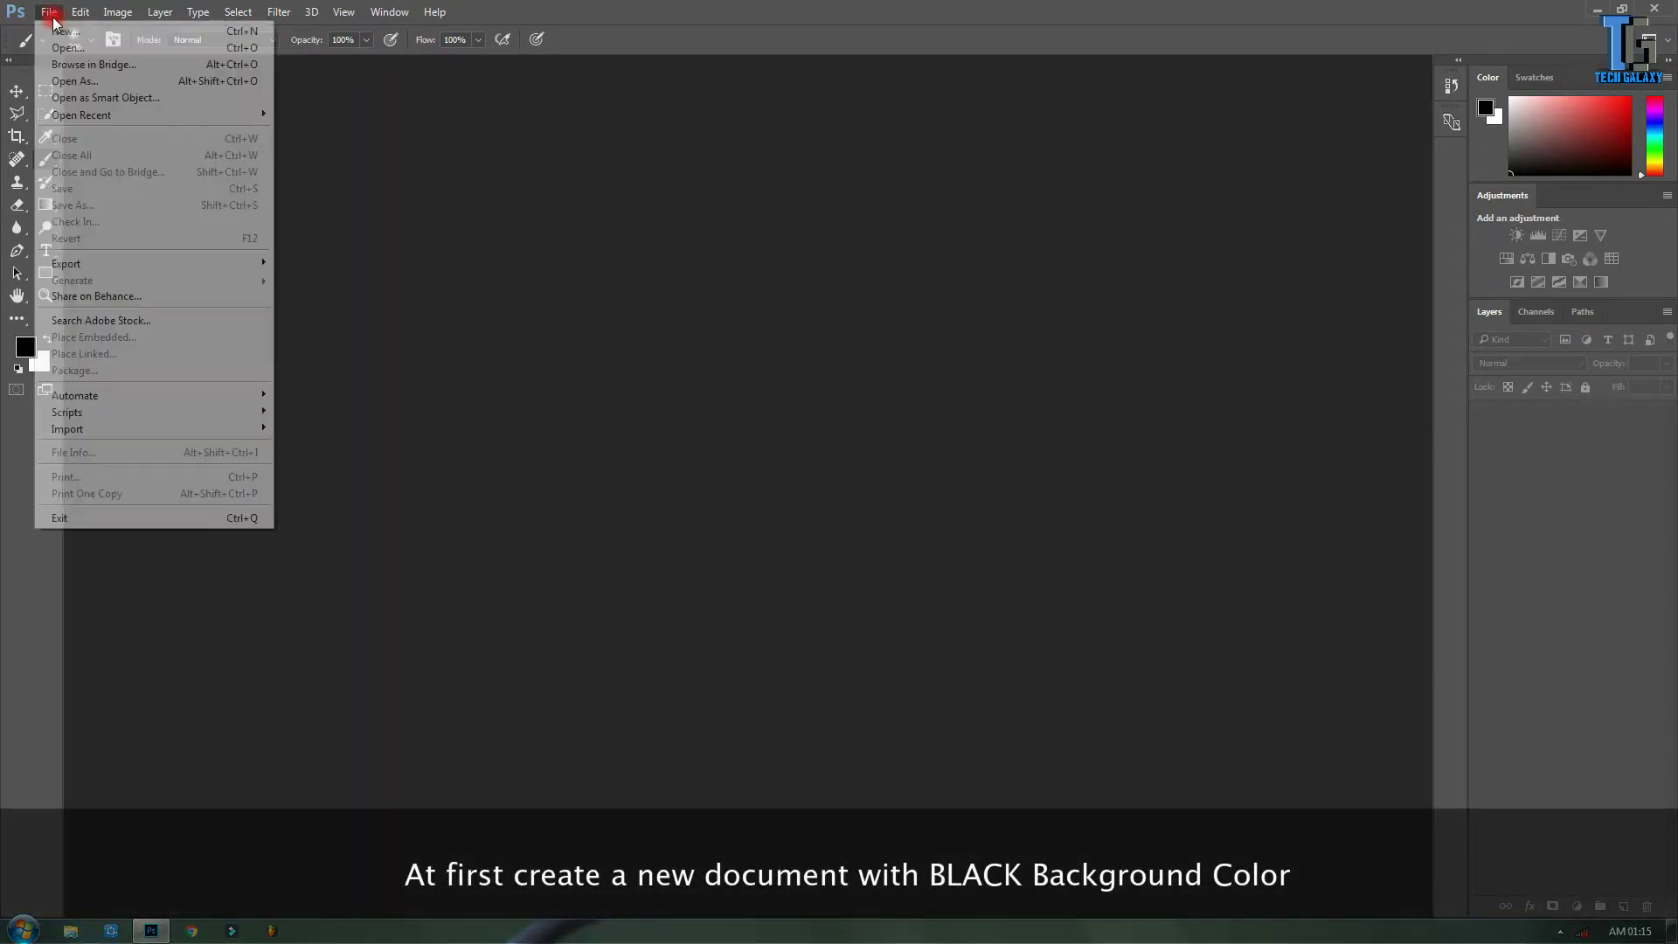
pyautogui.click(88, 49)
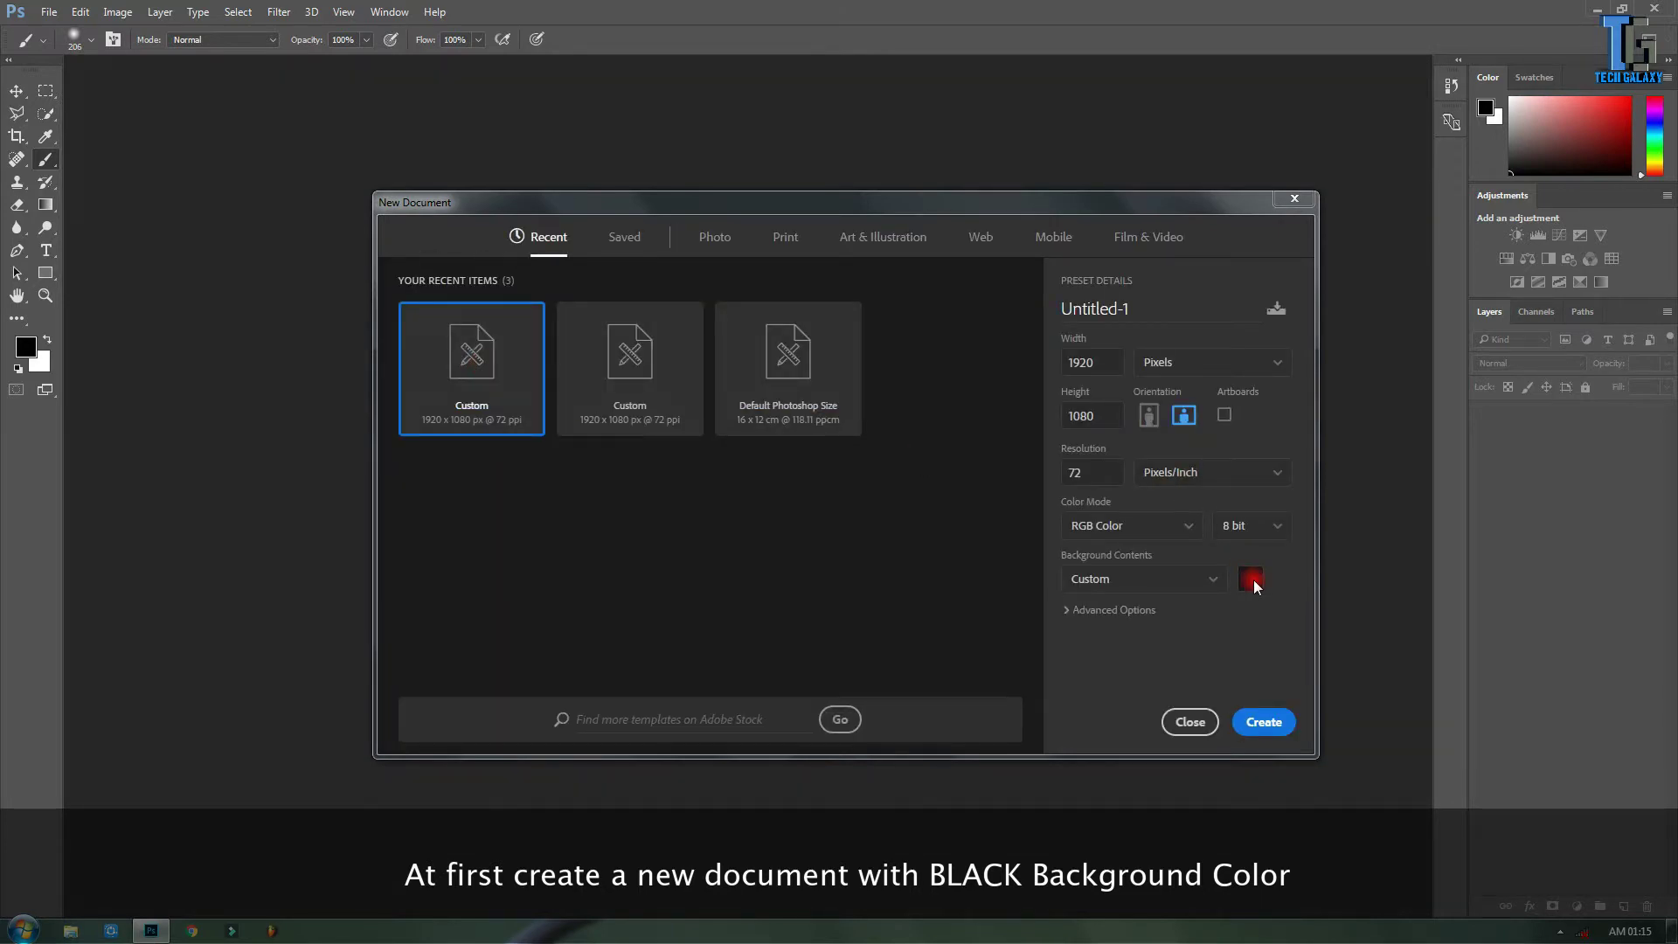
pyautogui.click(1250, 579)
pyautogui.moveTo(1045, 288); pyautogui.dragTo(966, 325)
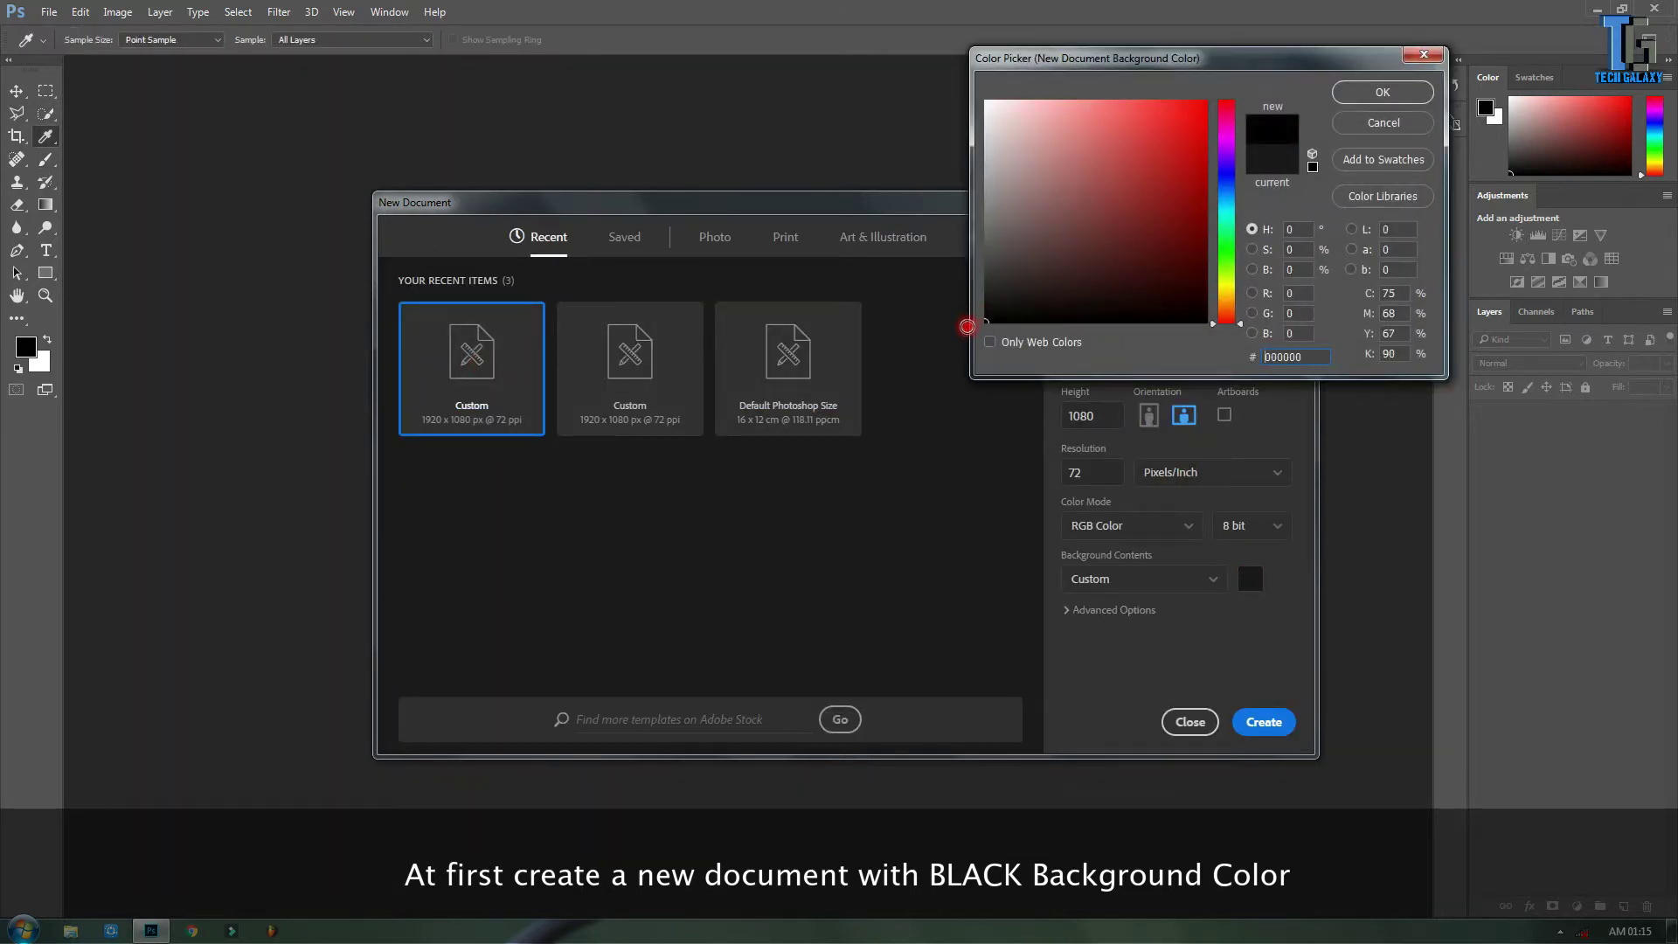
pyautogui.click(1357, 92)
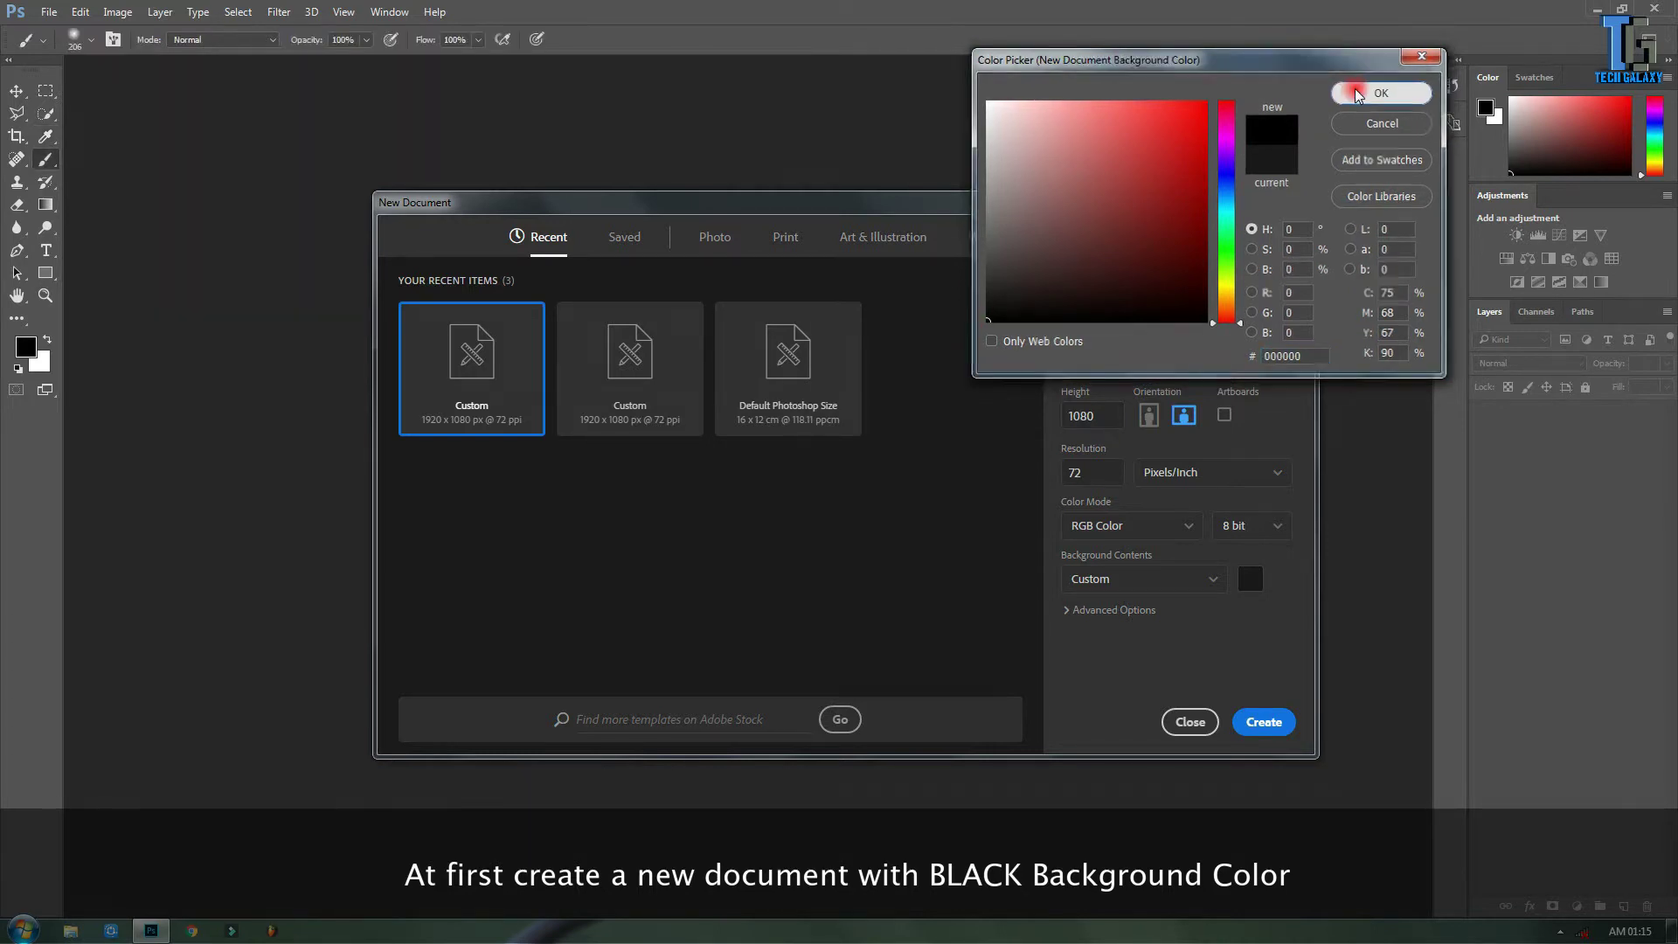
pyautogui.click(1262, 719)
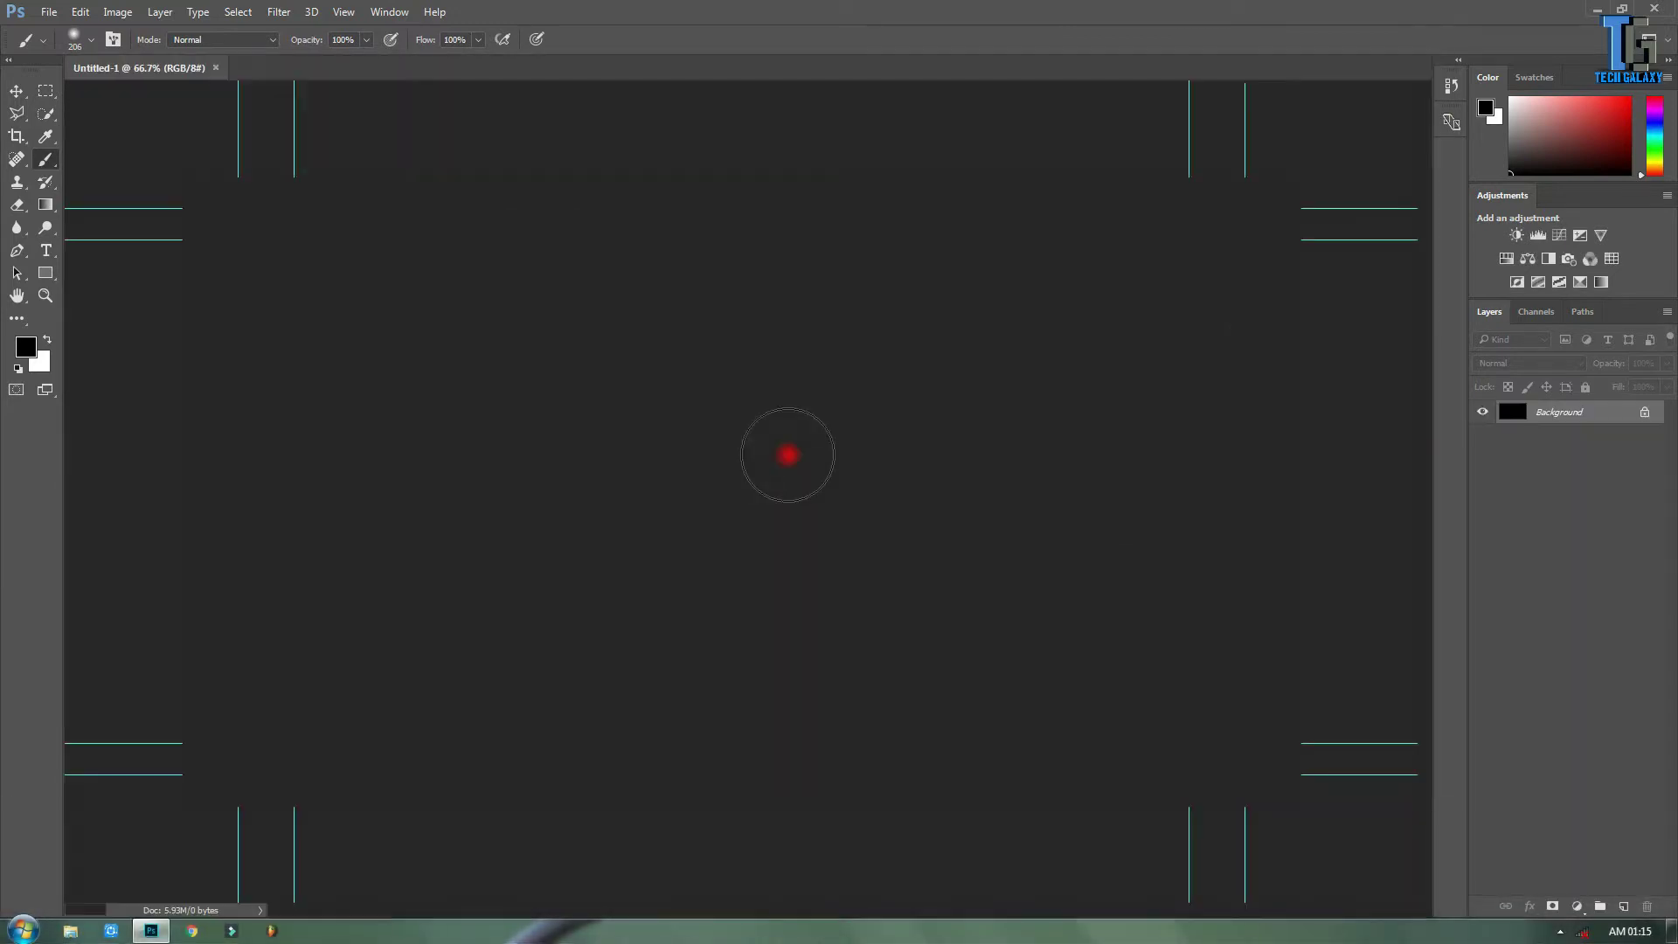
pyautogui.click(279, 12)
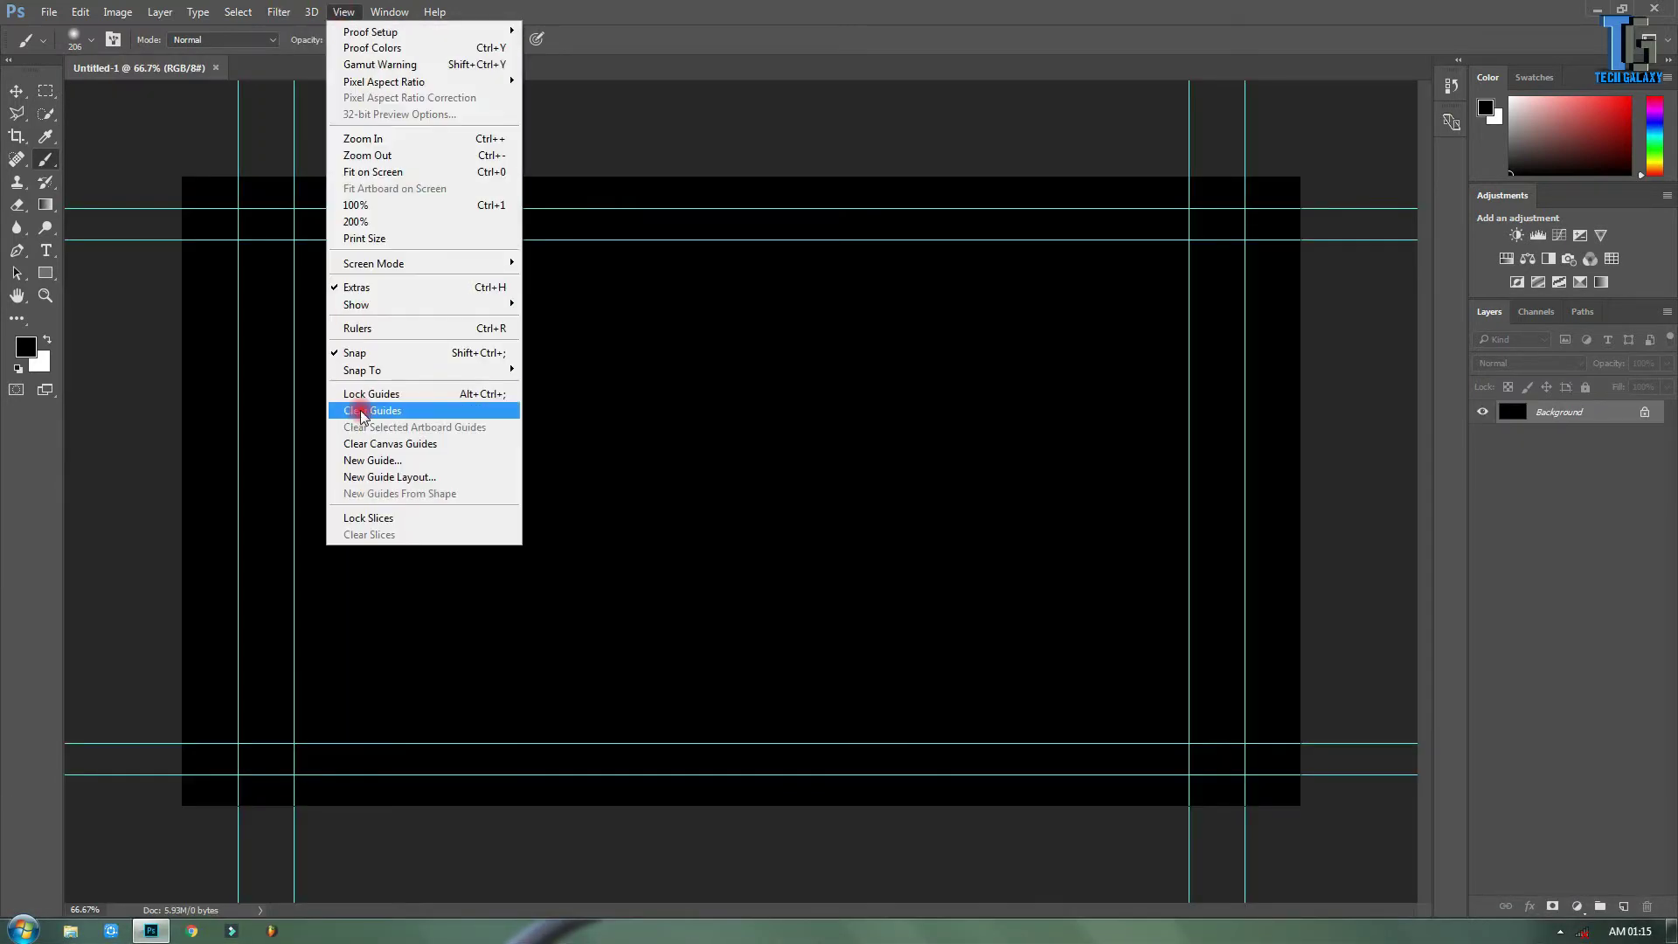
# Clear the guides and add white DEBROSEE 317 pt 'TECH GALAXY' text centred on the canvas.
pyautogui.click(350, 387)
pyautogui.press('v')
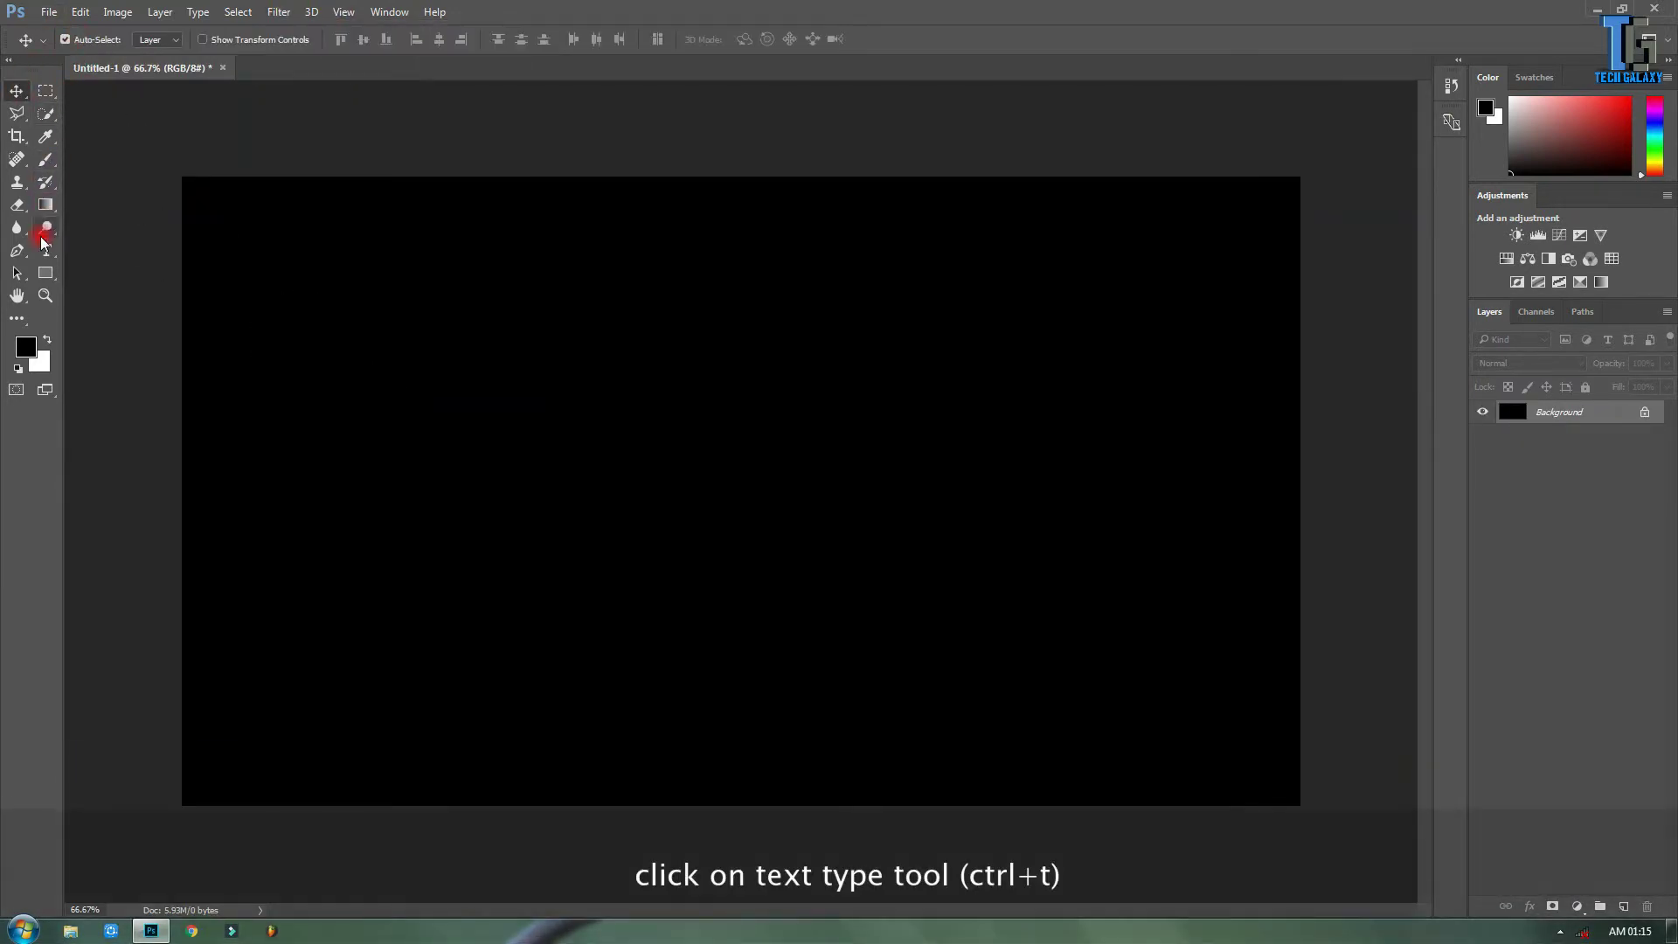
pyautogui.click(46, 251)
pyautogui.moveTo(185, 269); pyautogui.dragTo(1271, 653)
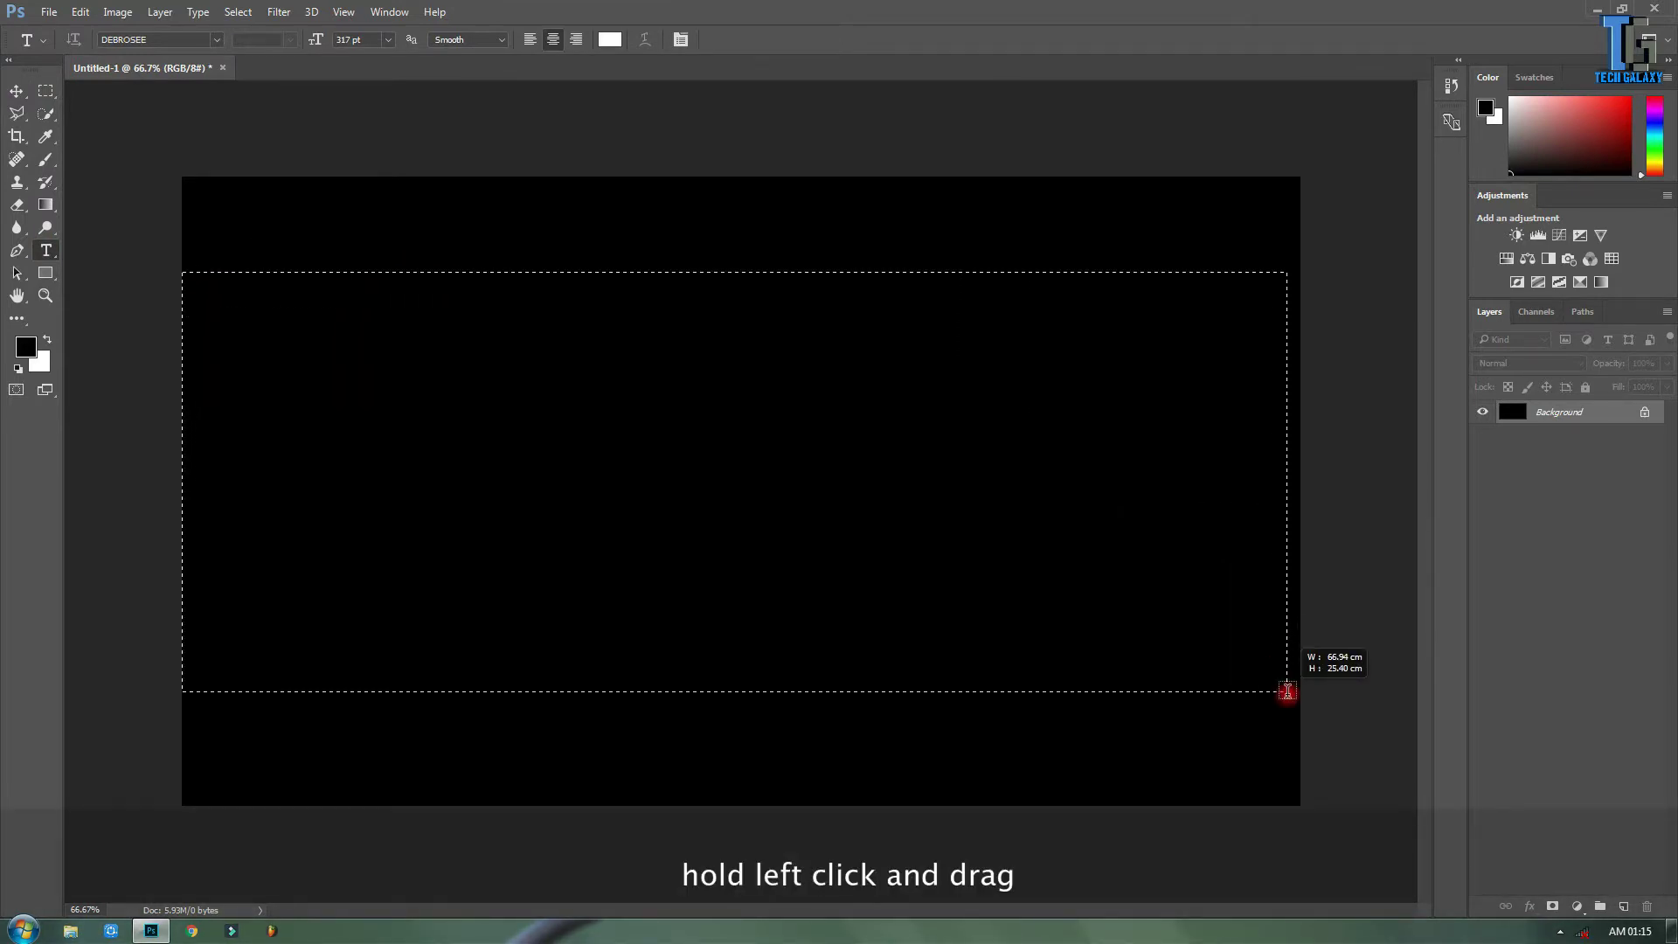
pyautogui.moveTo(1271, 653); pyautogui.dragTo(1298, 709)
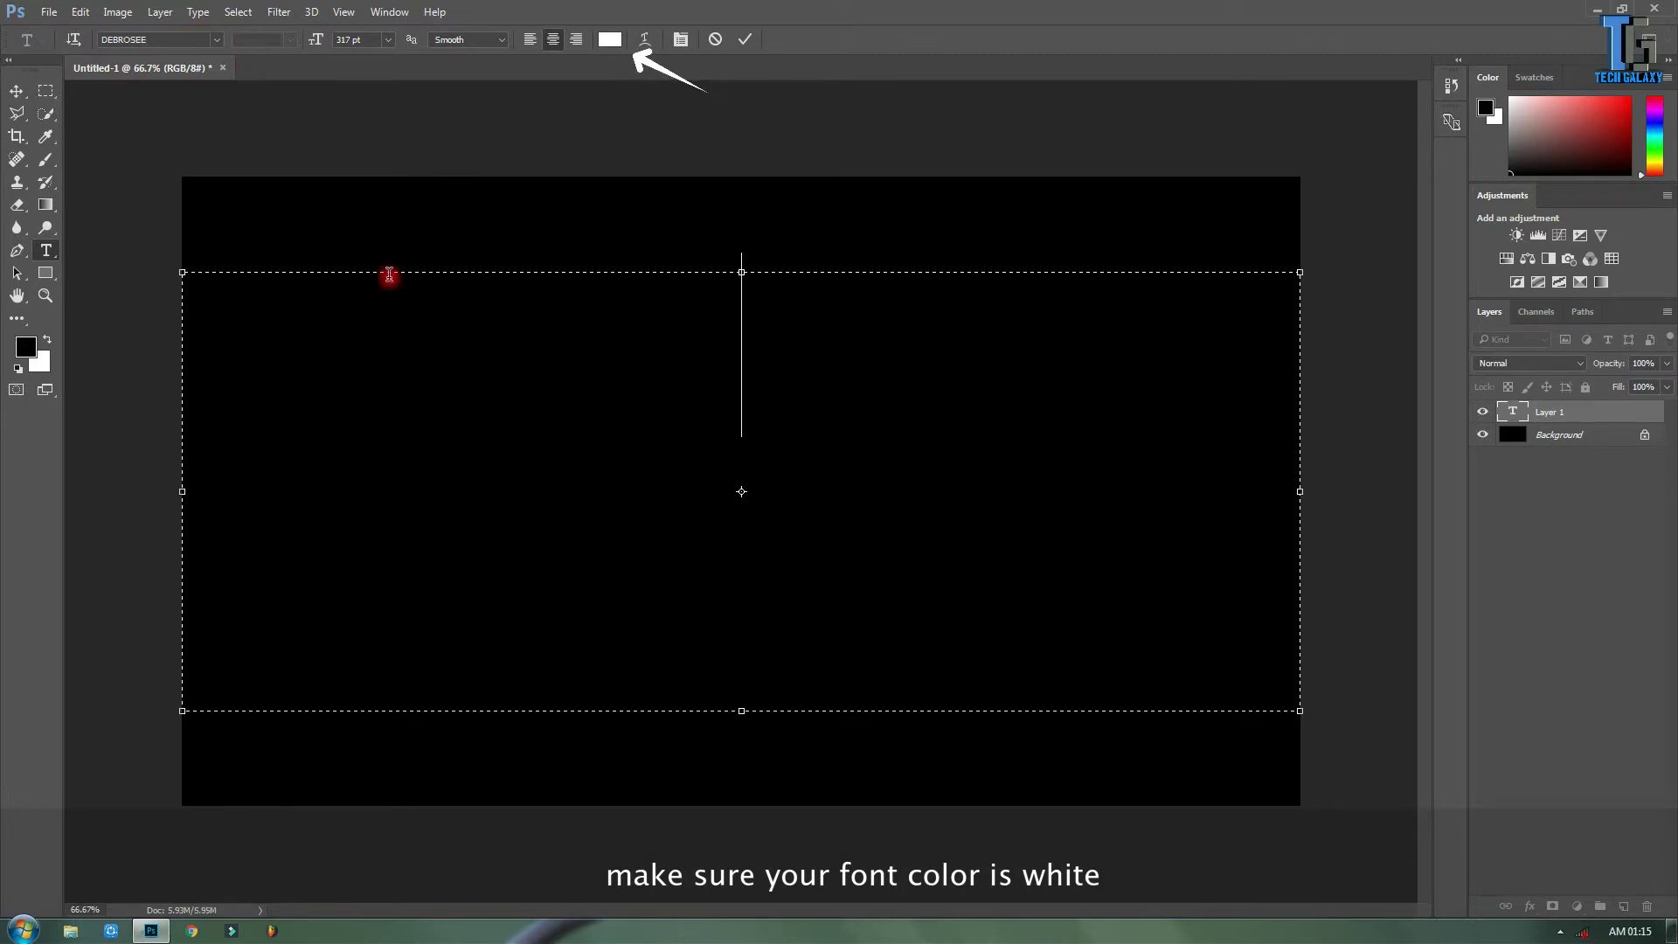
pyautogui.write('T')
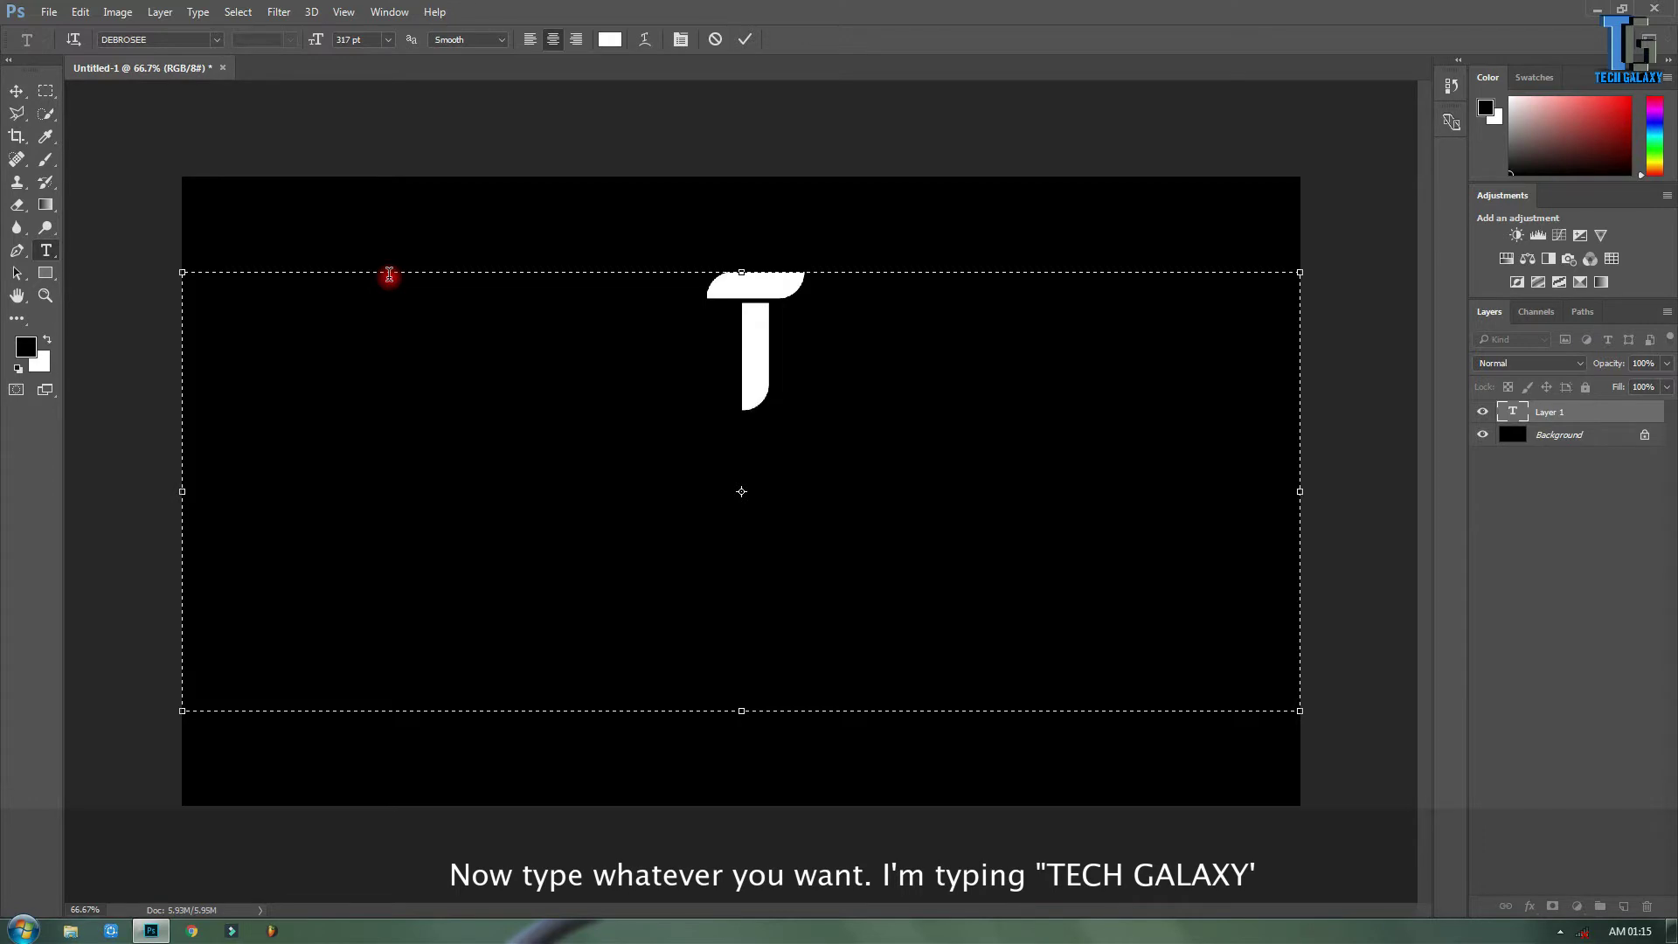
pyautogui.write('ECH')
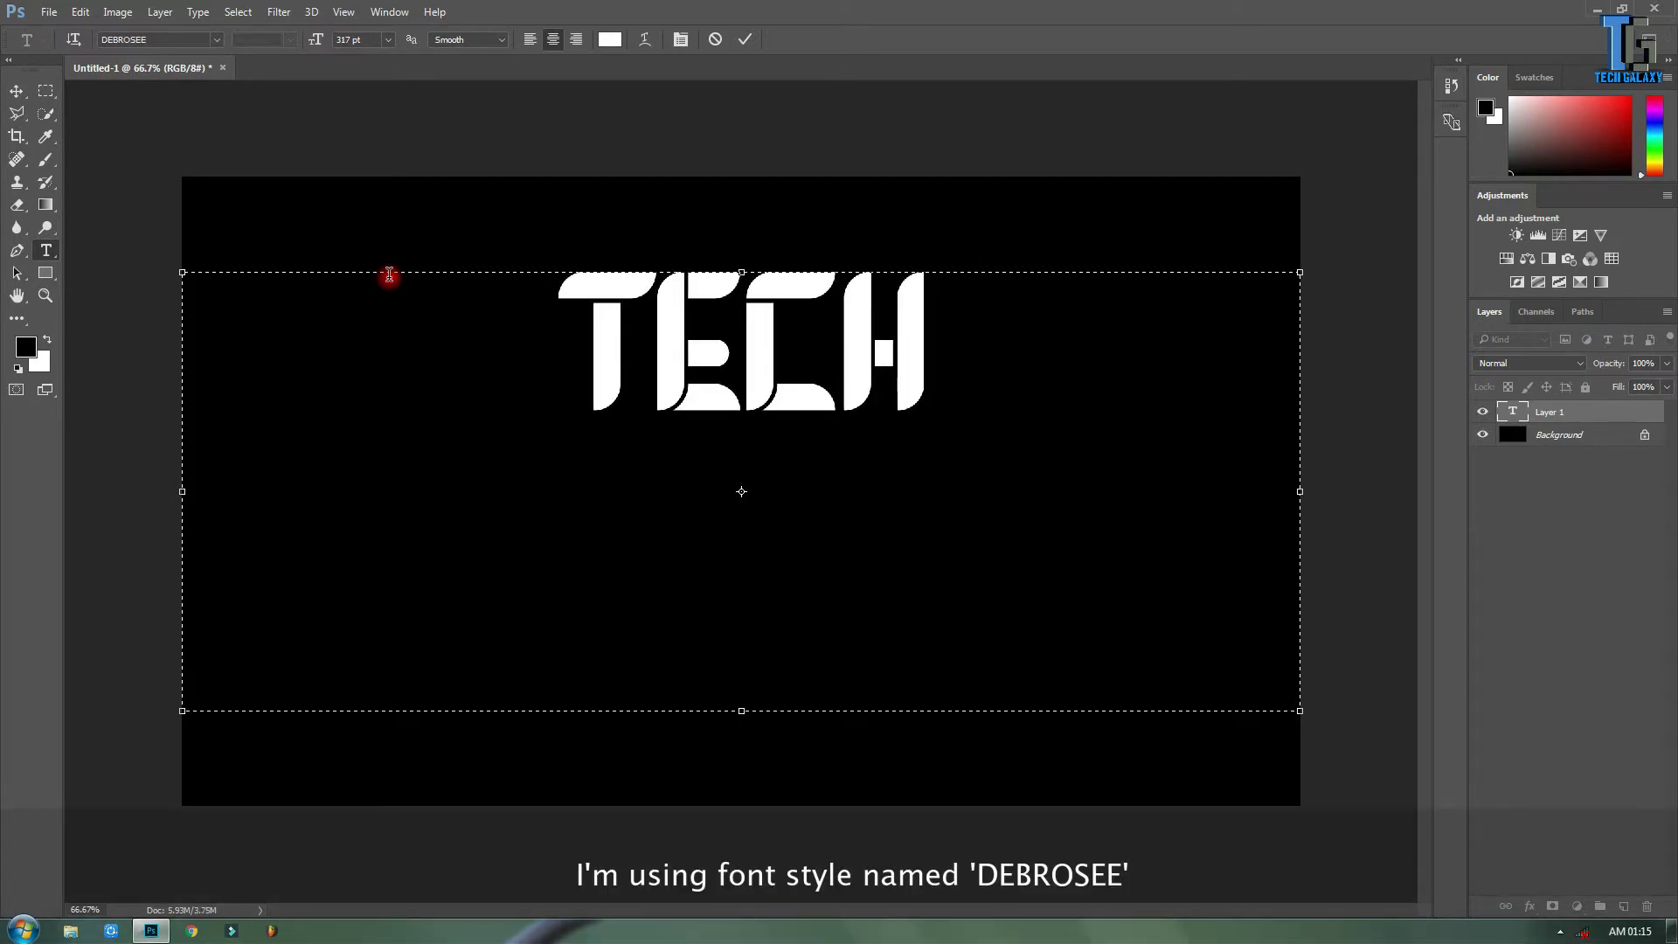
pyautogui.write(' GALA')
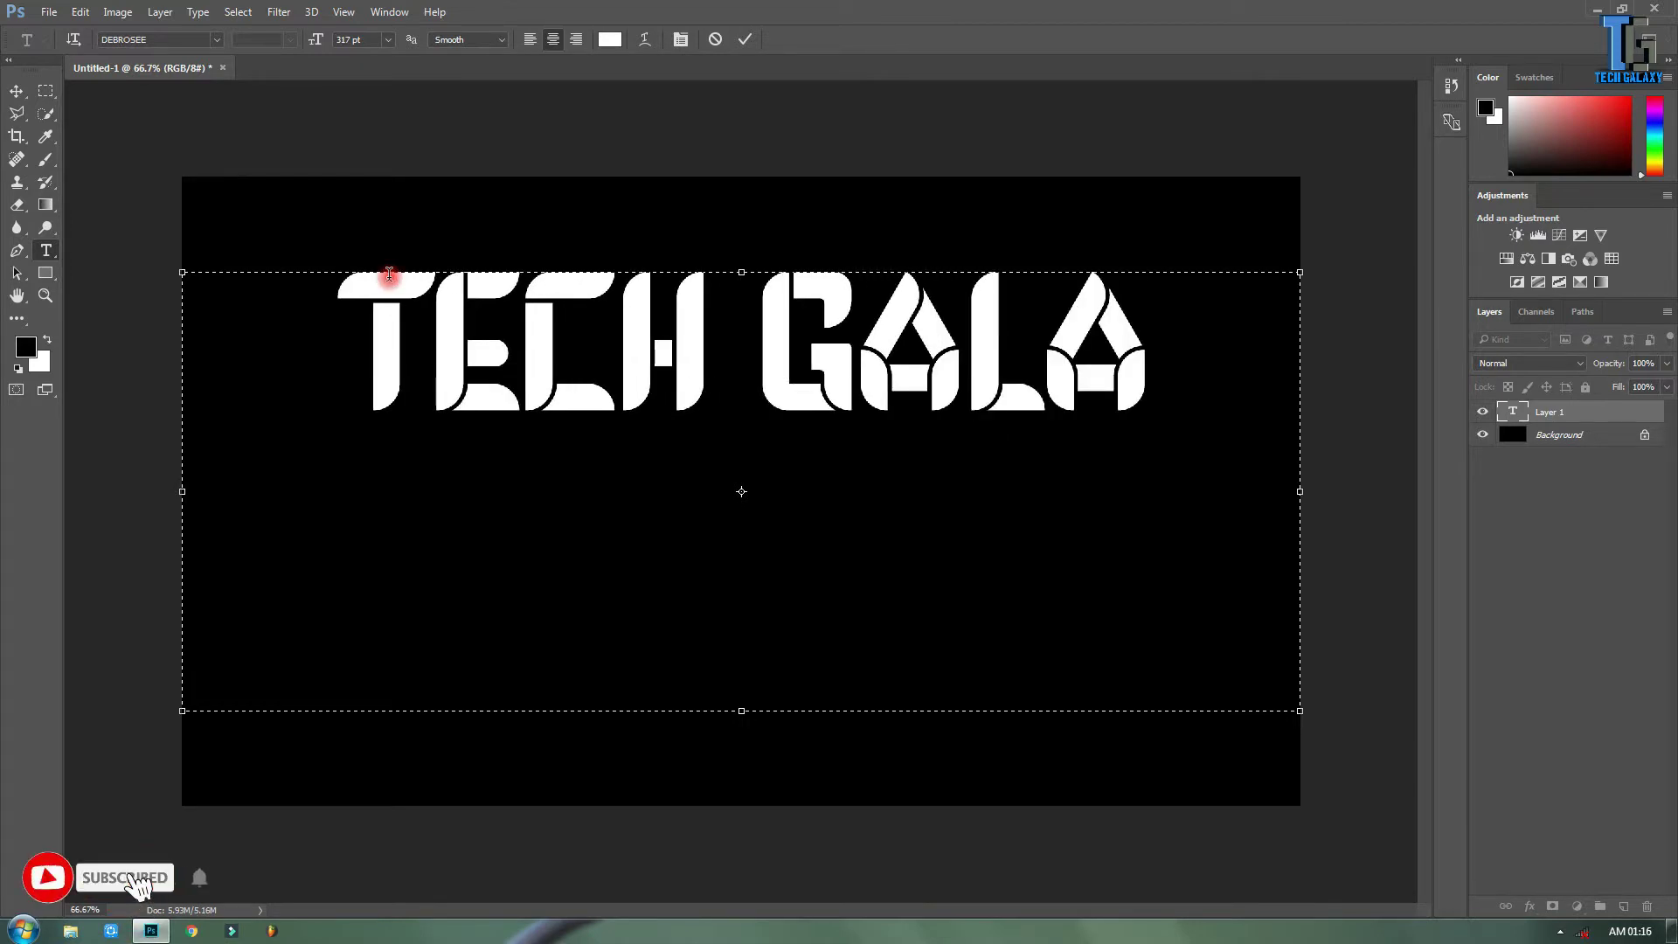
pyautogui.write('XY')
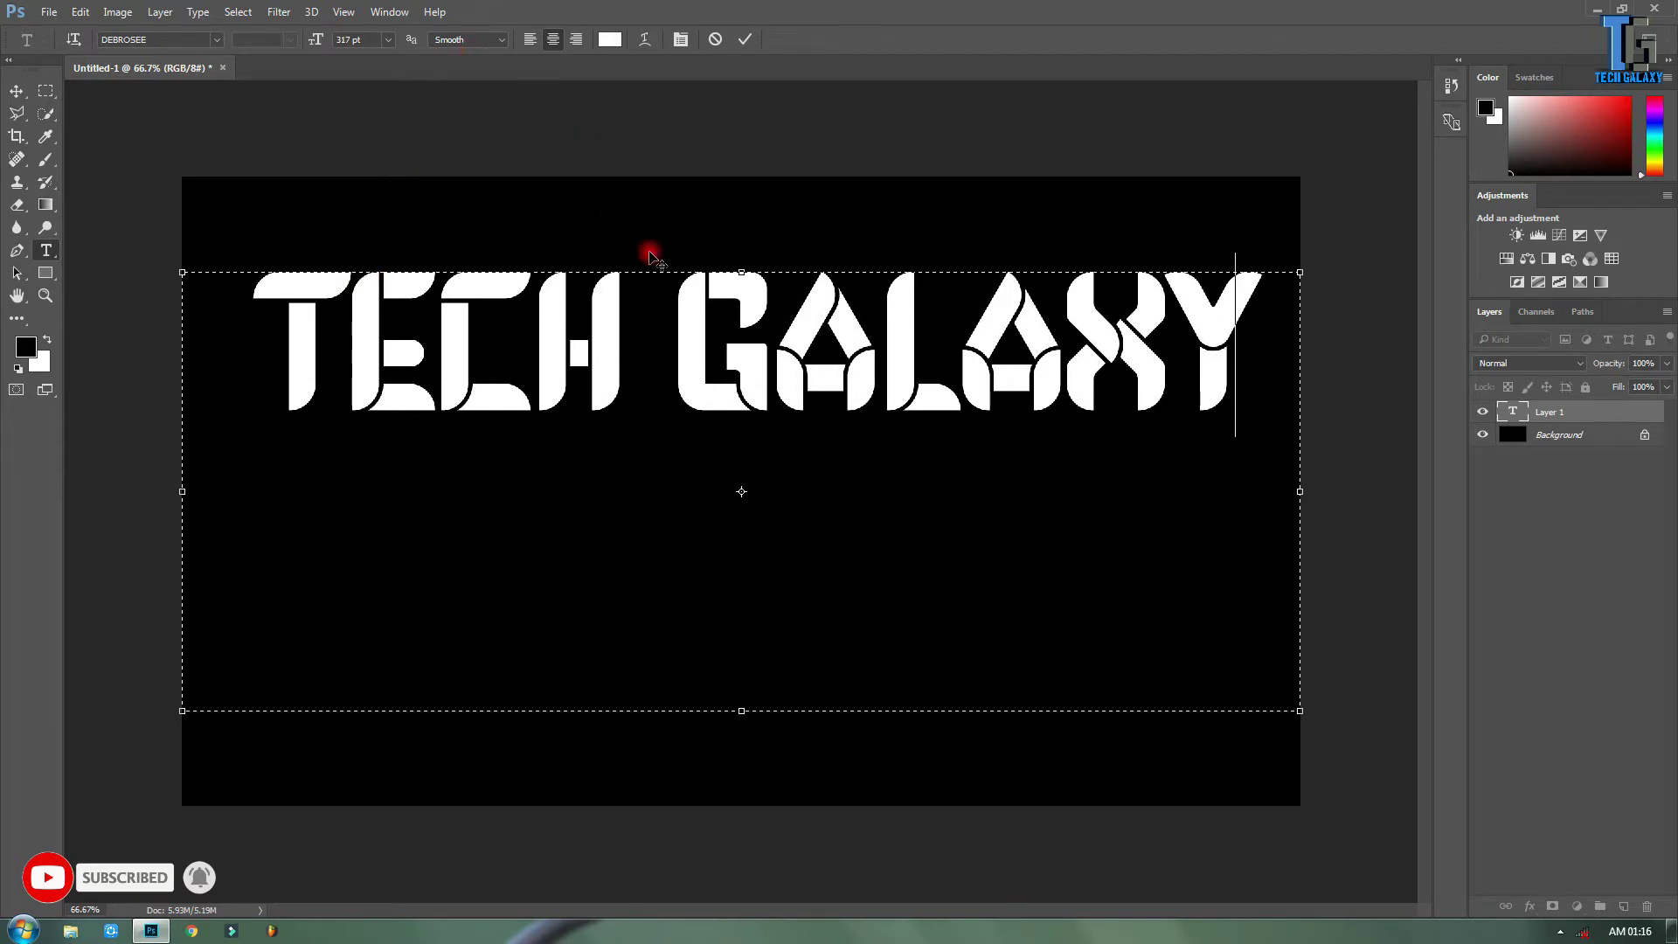
pyautogui.moveTo(742, 273)
pyautogui.mouseDown()
pyautogui.moveTo(746, 441)
pyautogui.moveTo(746, 399)
pyautogui.mouseUp()
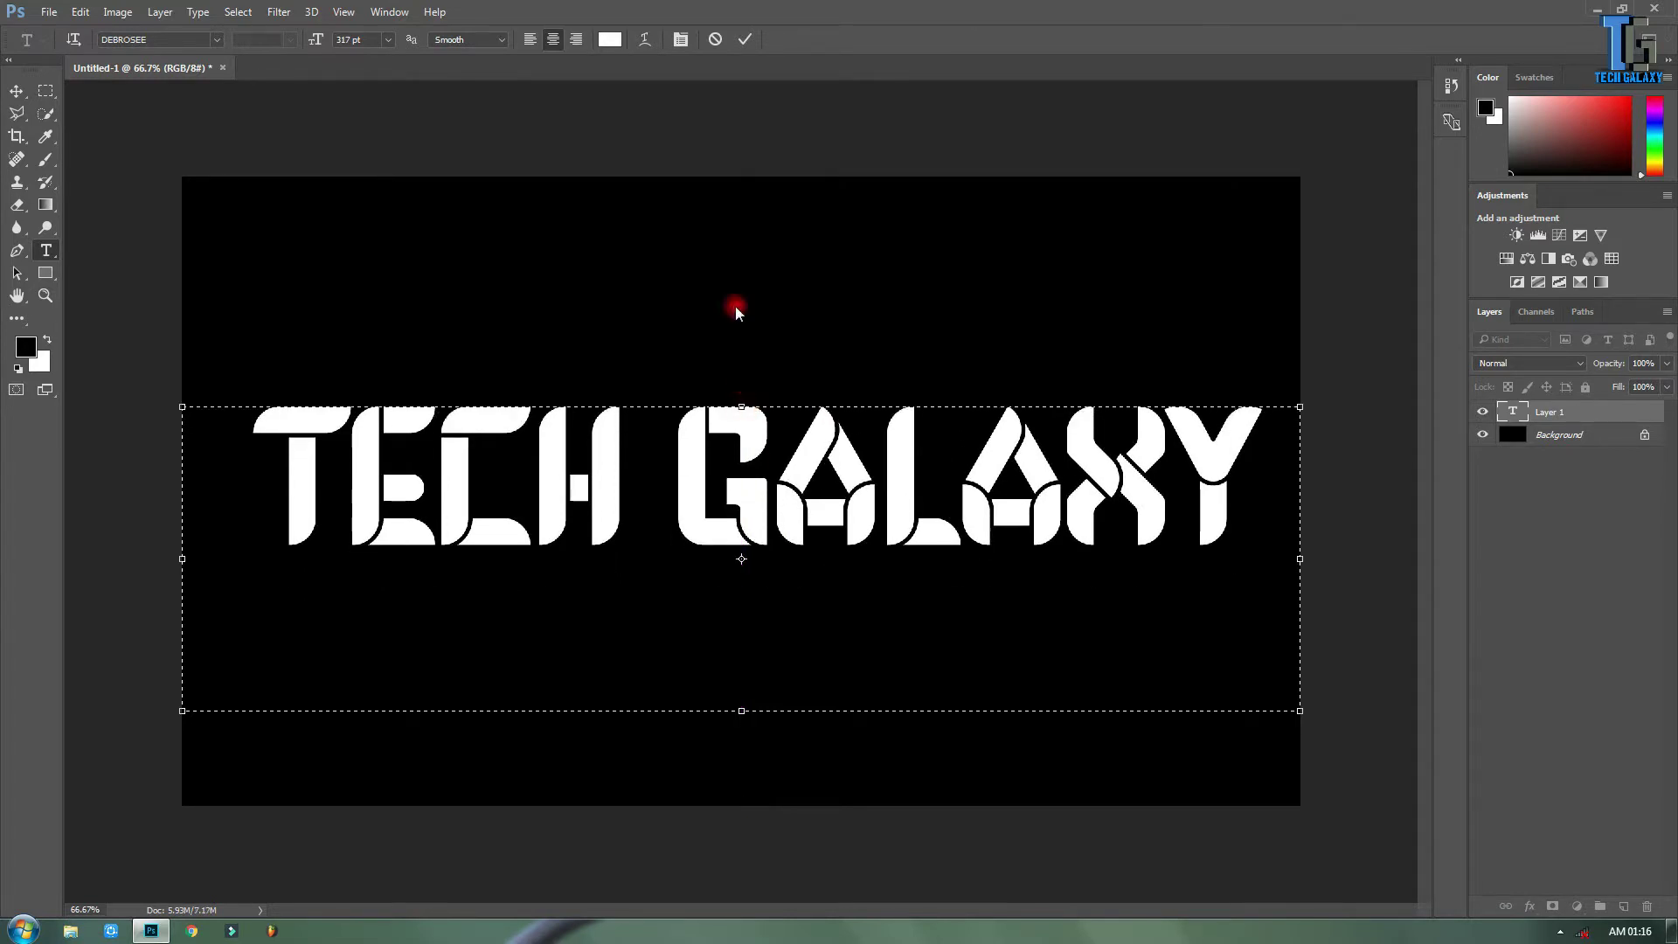
pyautogui.click(745, 39)
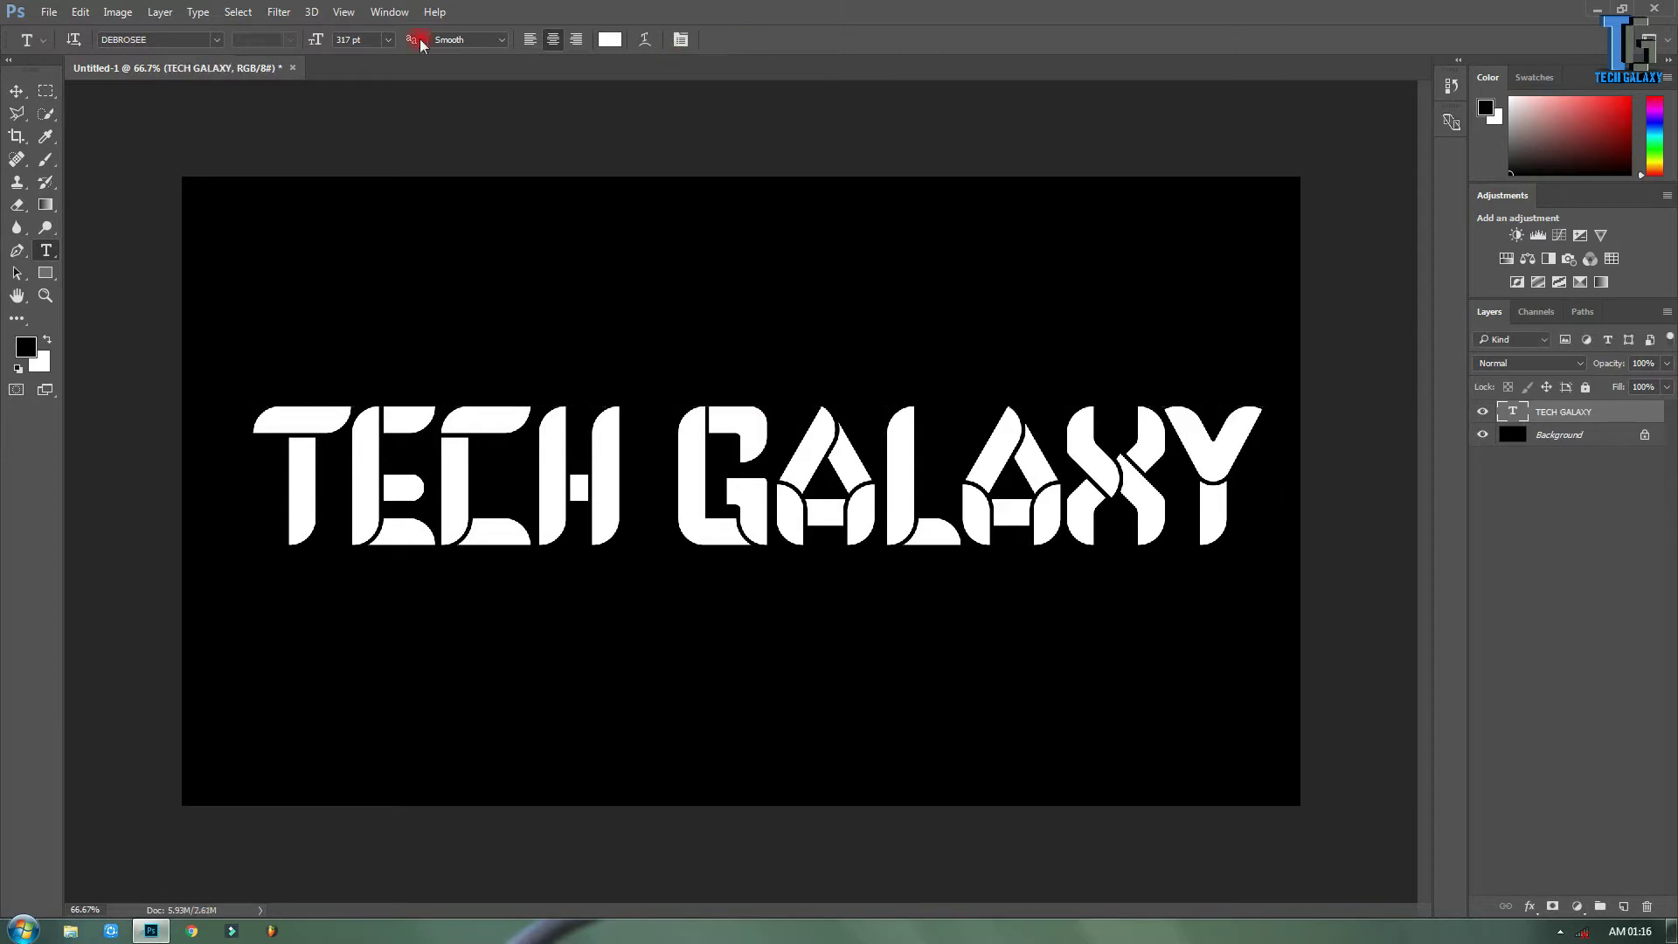
# Set up a soft brush and add an empty Layer 1 directly above the Background layer.
pyautogui.click(46, 161)
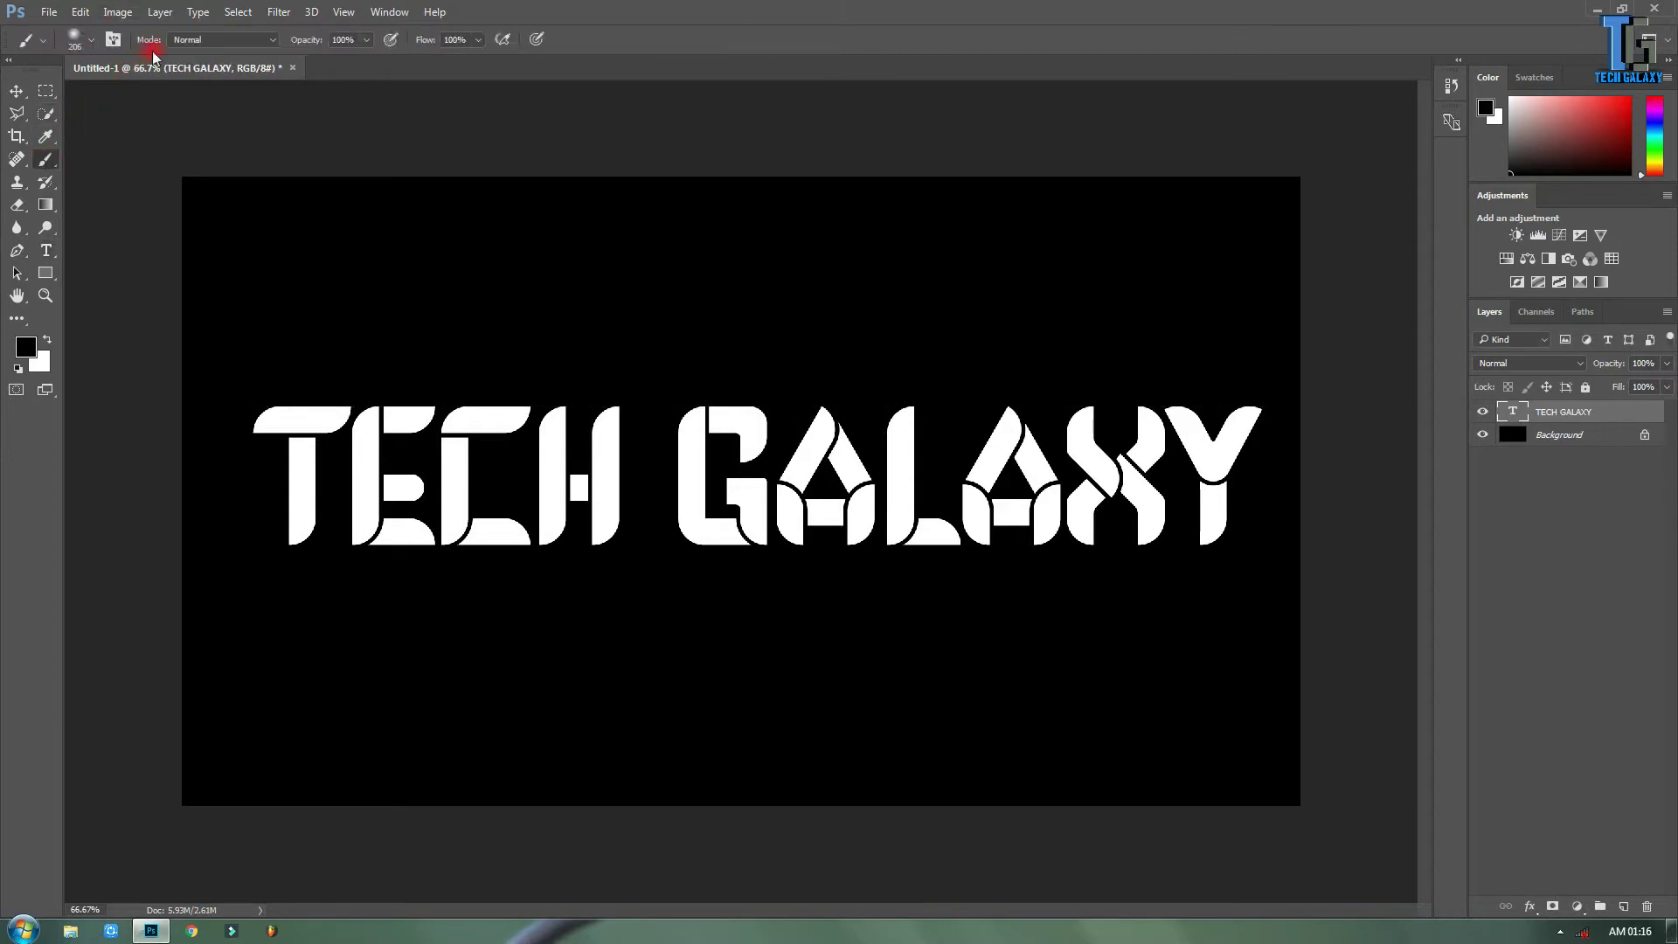
pyautogui.click(92, 39)
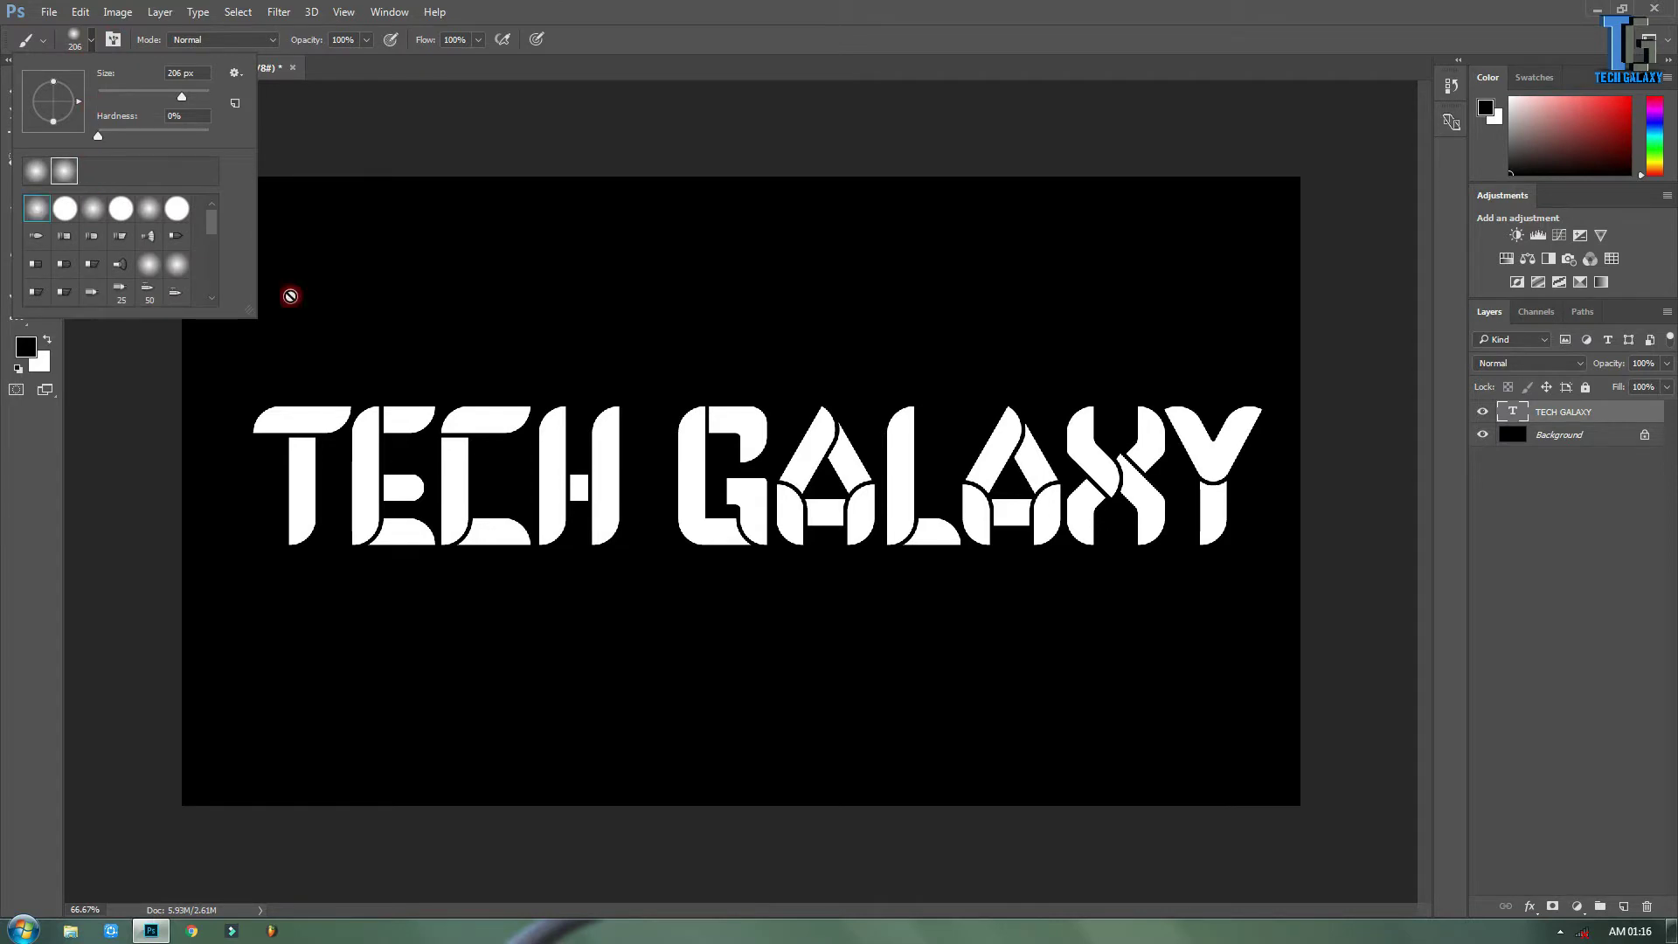
pyautogui.click(303, 129)
pyautogui.hotkey('alt', '[')
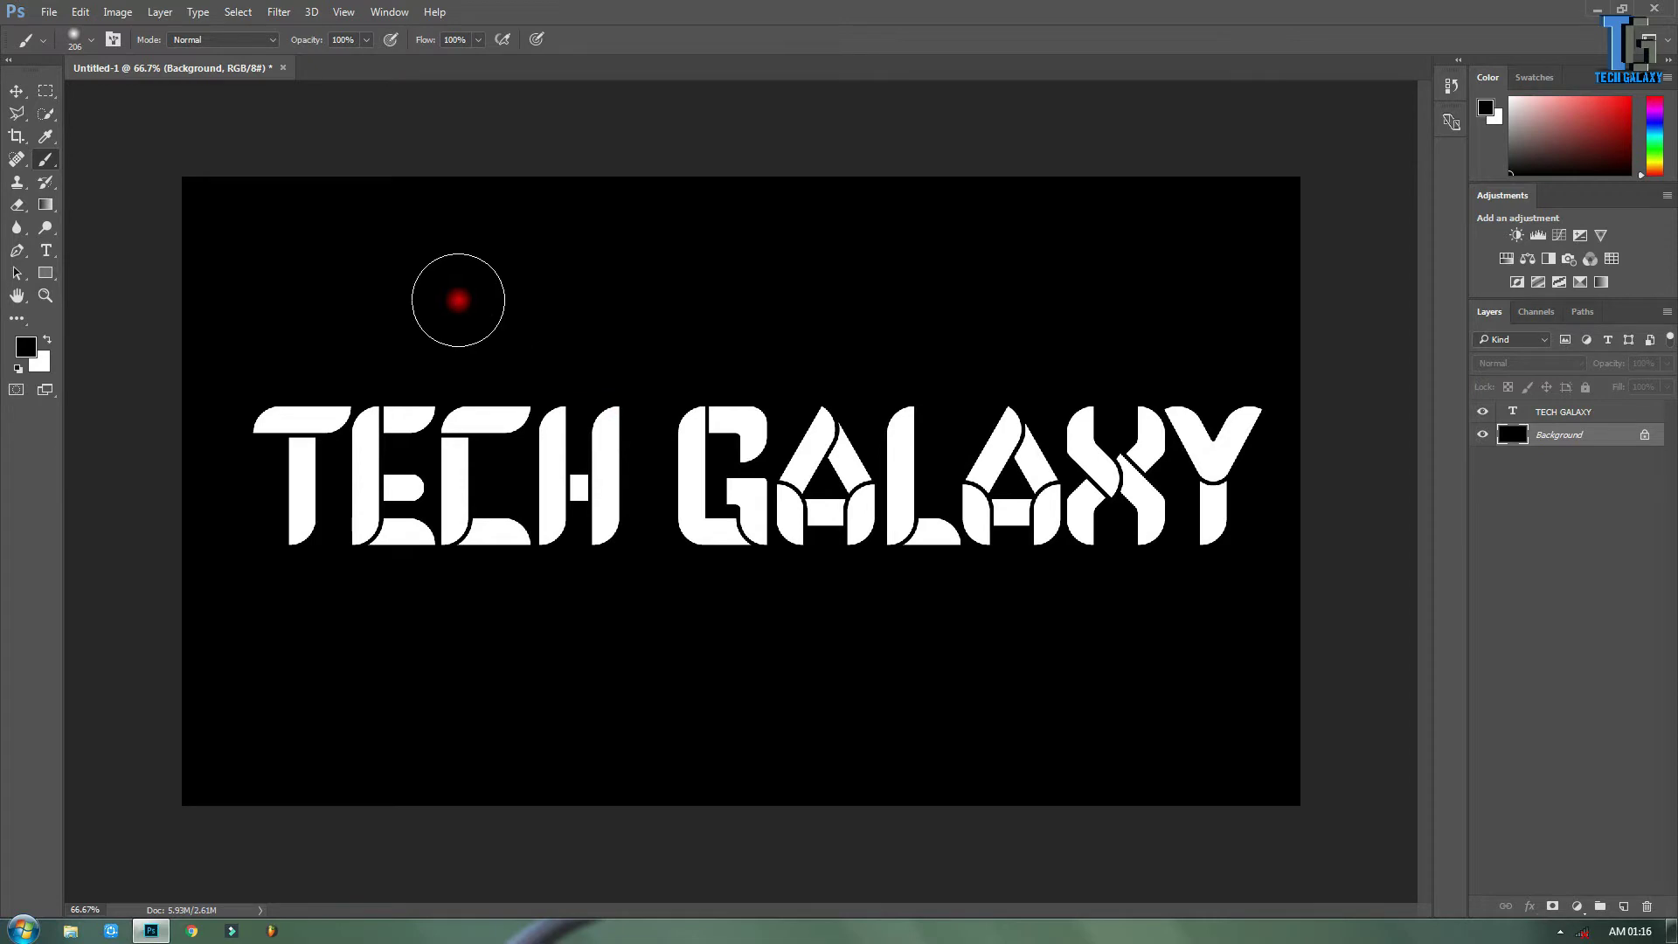
pyautogui.click(1624, 906)
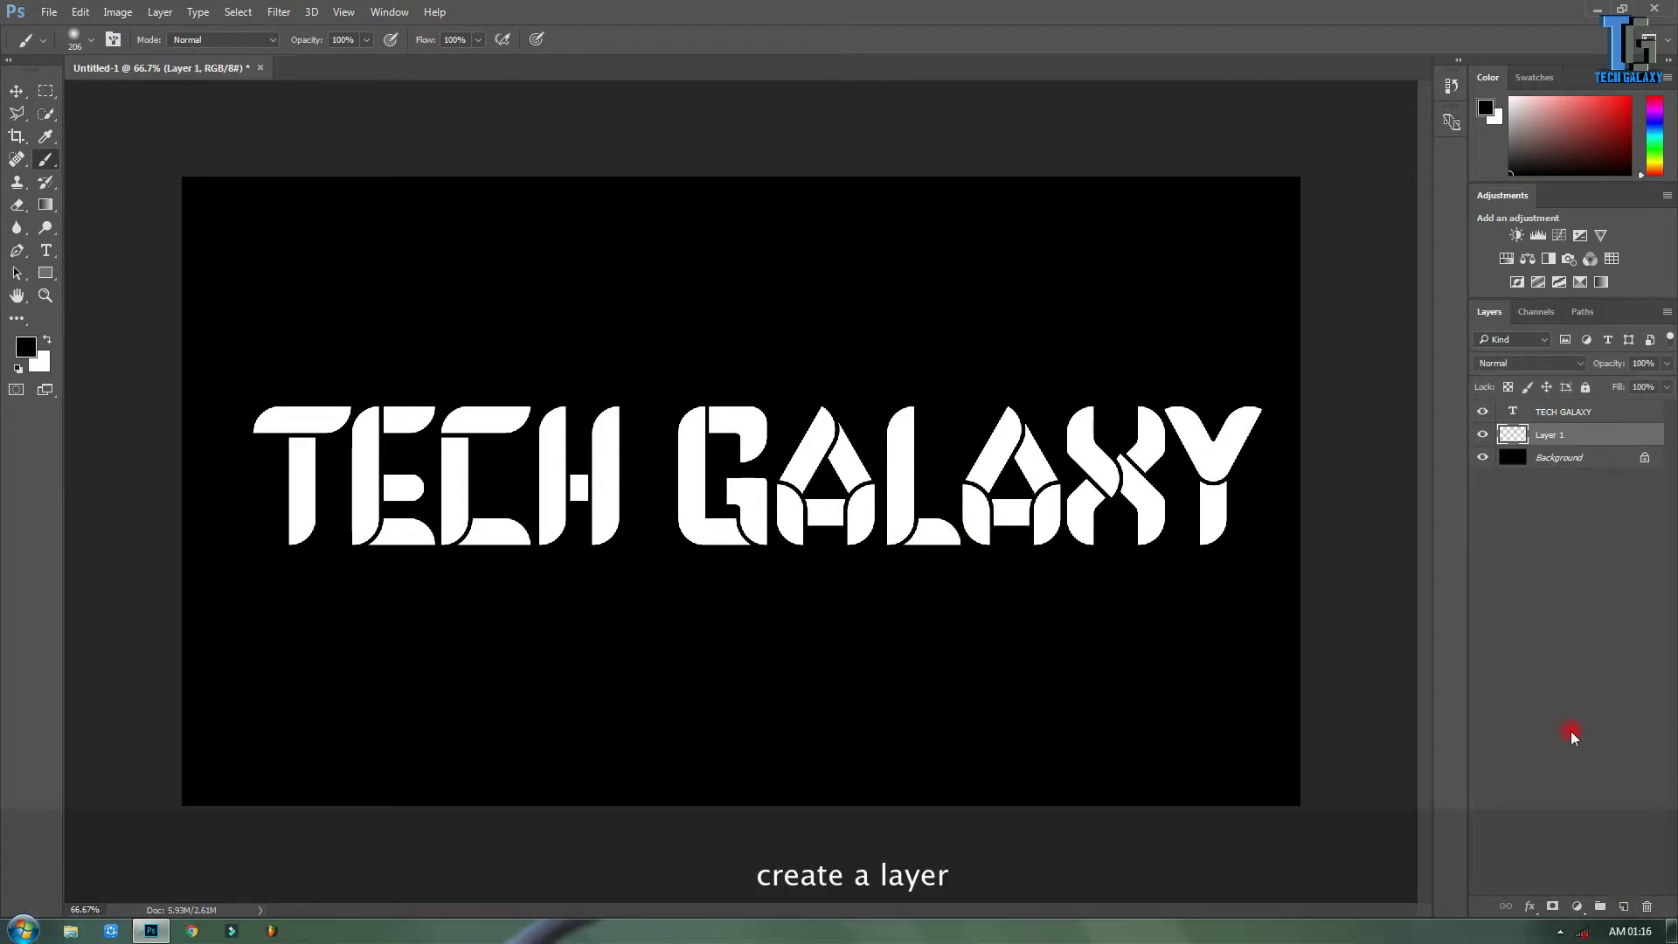
pyautogui.press('alt')
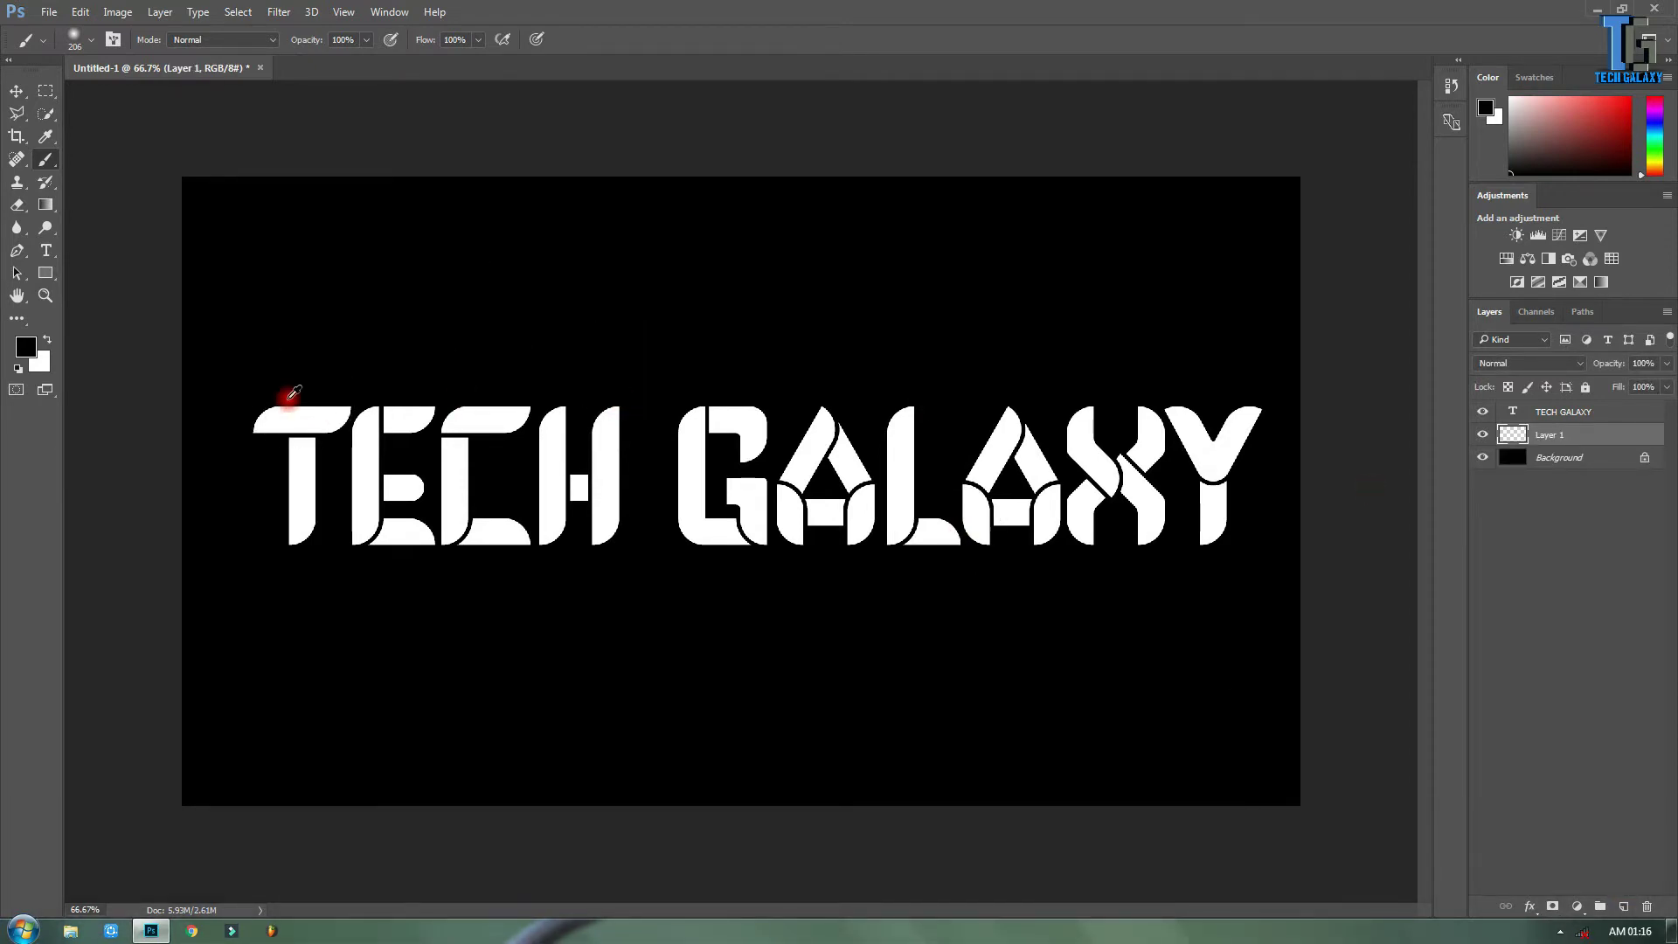
pyautogui.hotkey('ctrl', '+')
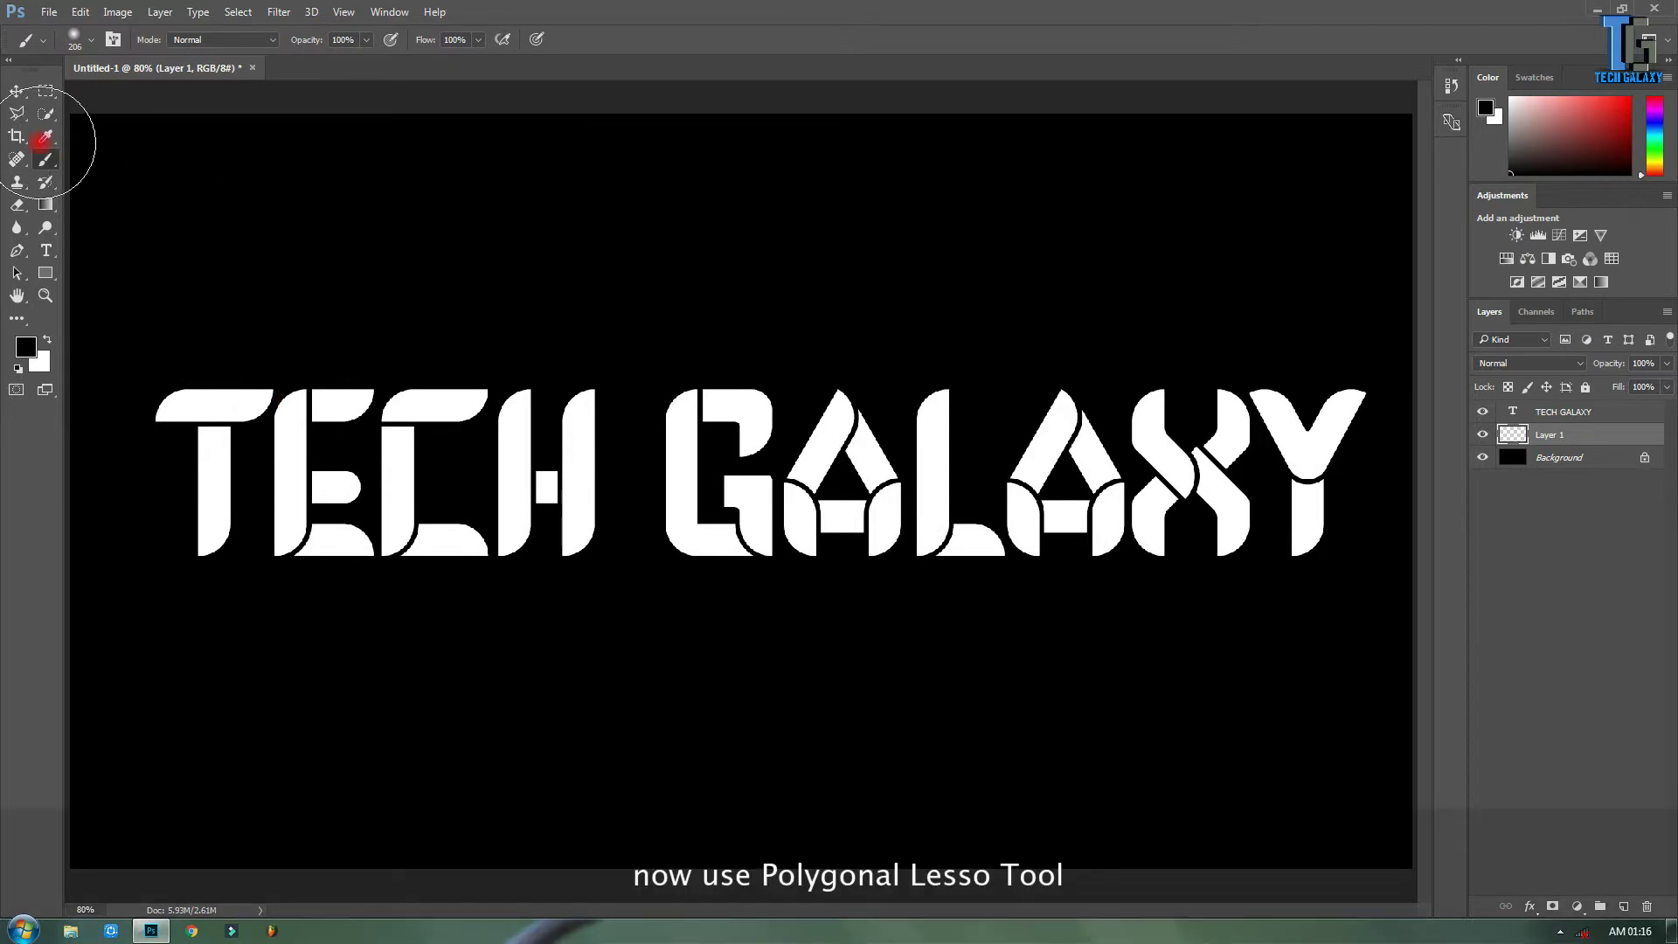
# Zoom in and trace a closed polygonal lasso selection around the T's vertical stem.
pyautogui.press('l')
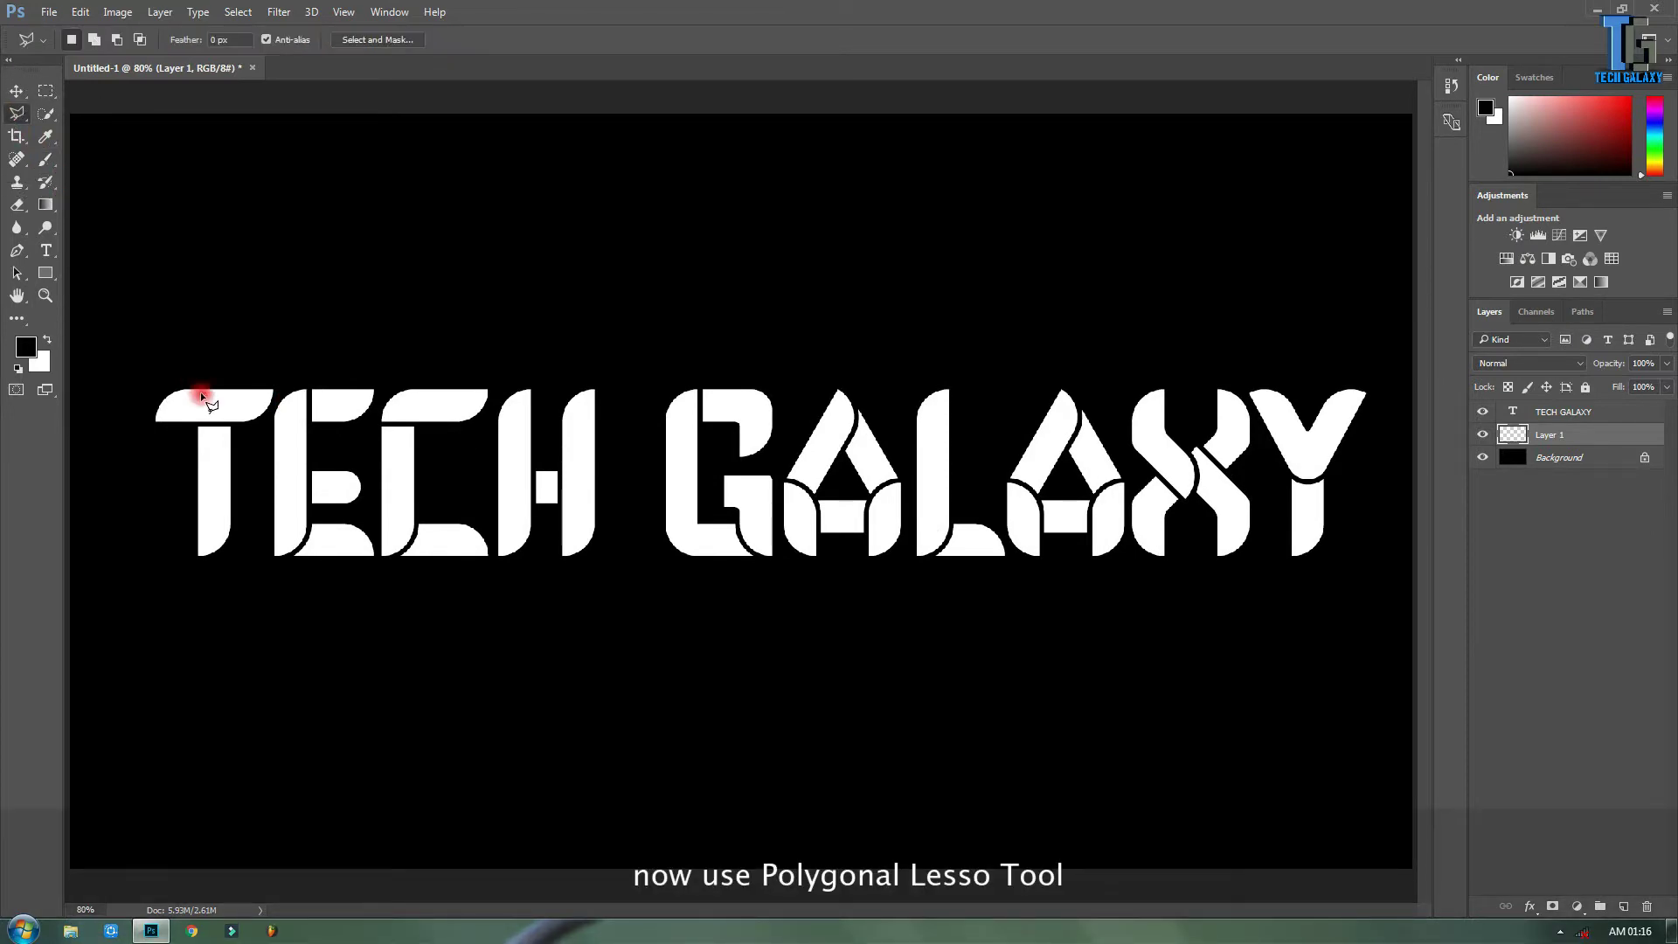
pyautogui.scroll(1, 164, 407)
pyautogui.scroll(1, 164, 406)
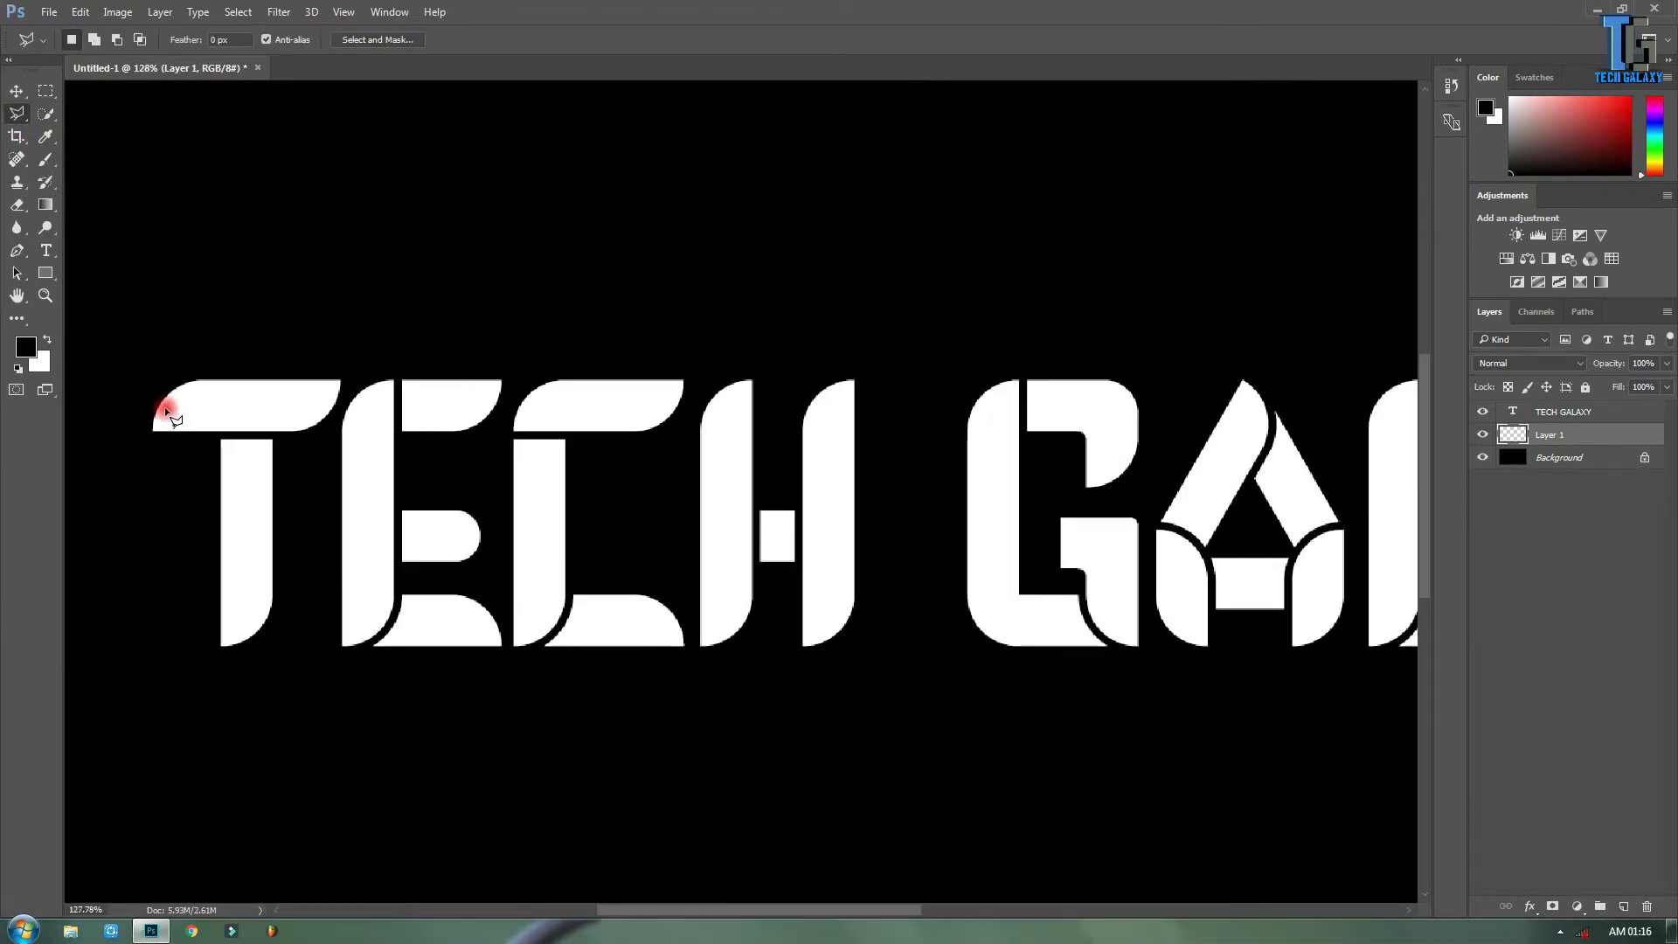
pyautogui.scroll(1, 164, 406)
pyautogui.scroll(1, 164, 406)
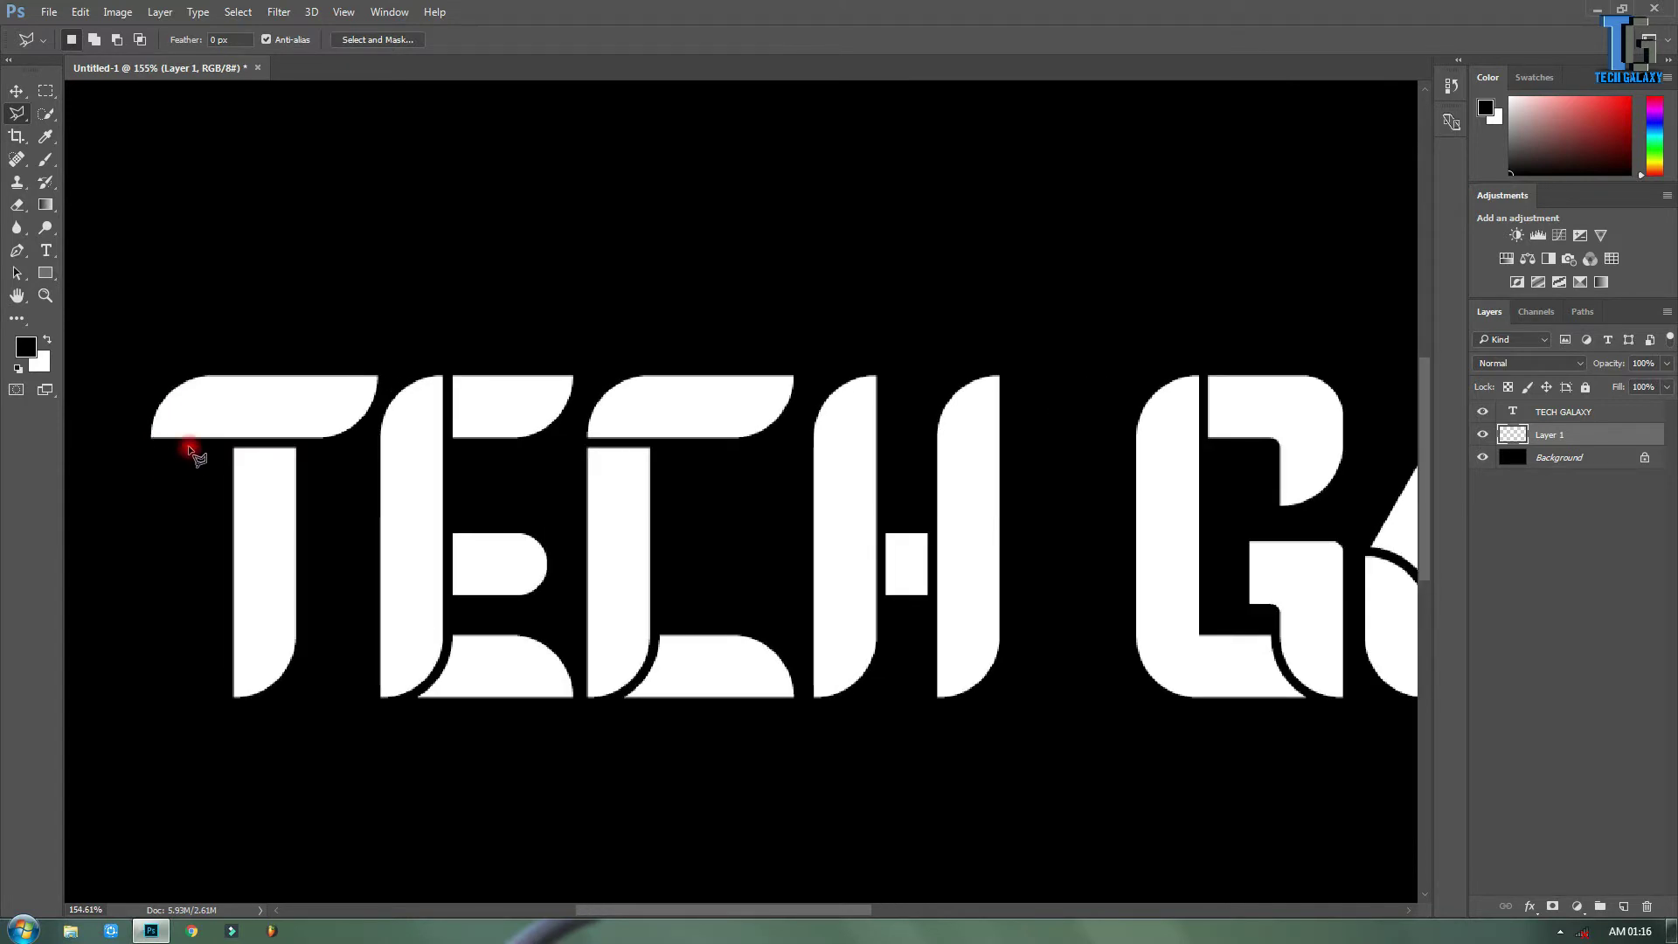
pyautogui.click(226, 450)
pyautogui.moveTo(227, 450); pyautogui.dragTo(226, 712)
pyautogui.click(300, 701)
pyautogui.click(331, 518)
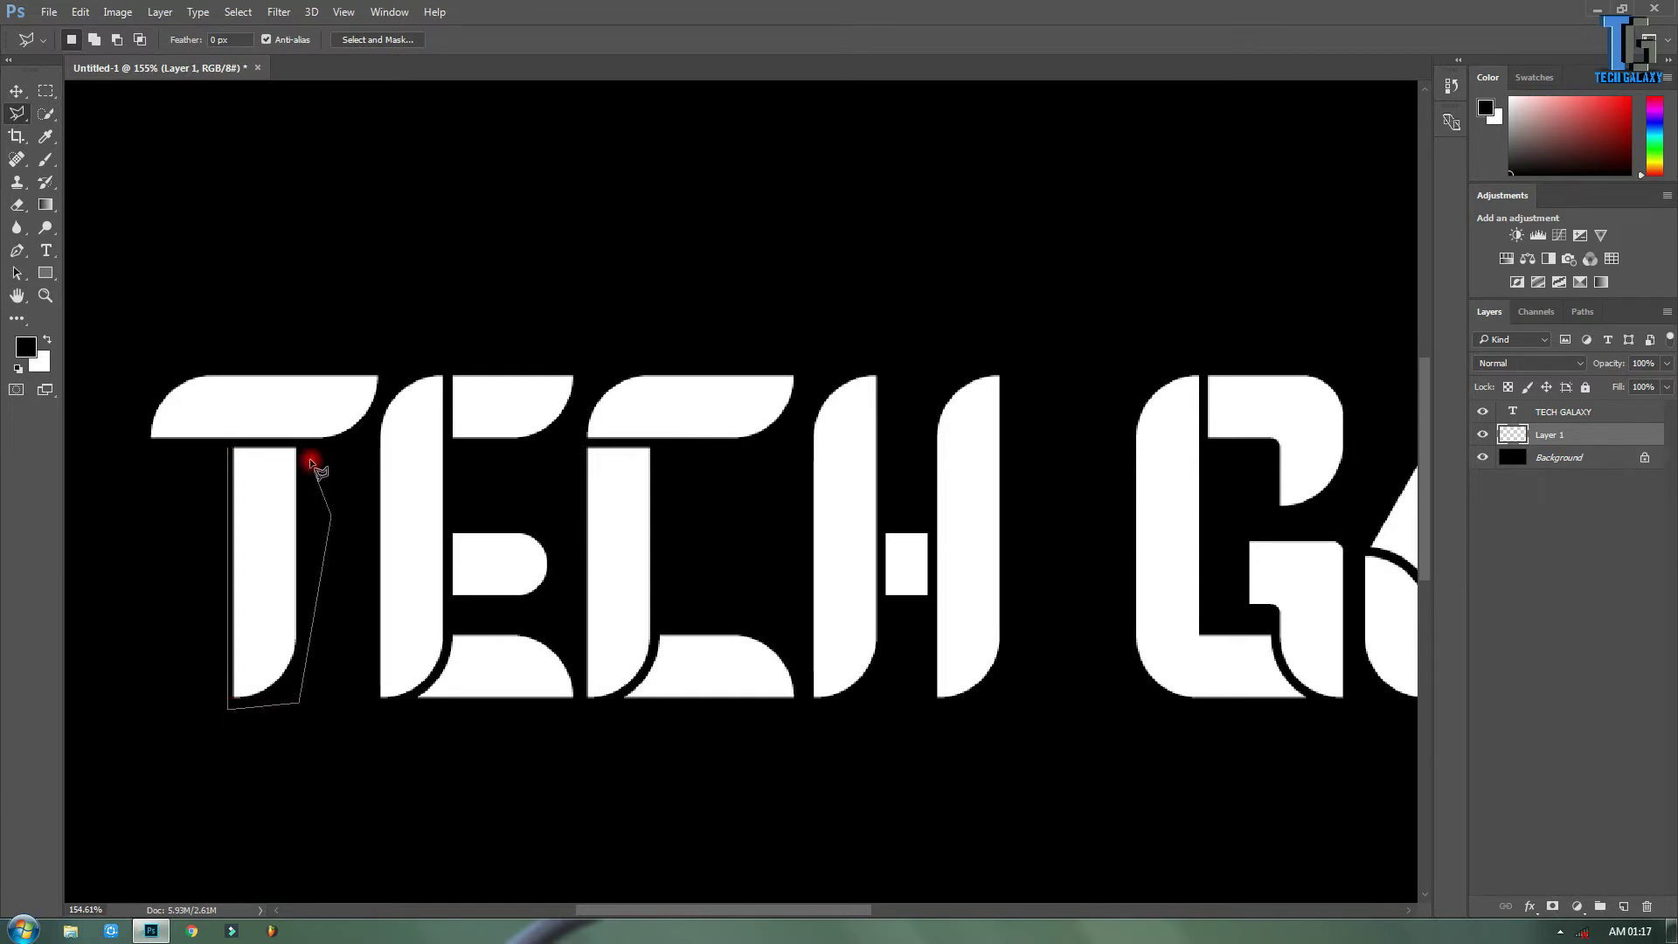
pyautogui.click(306, 445)
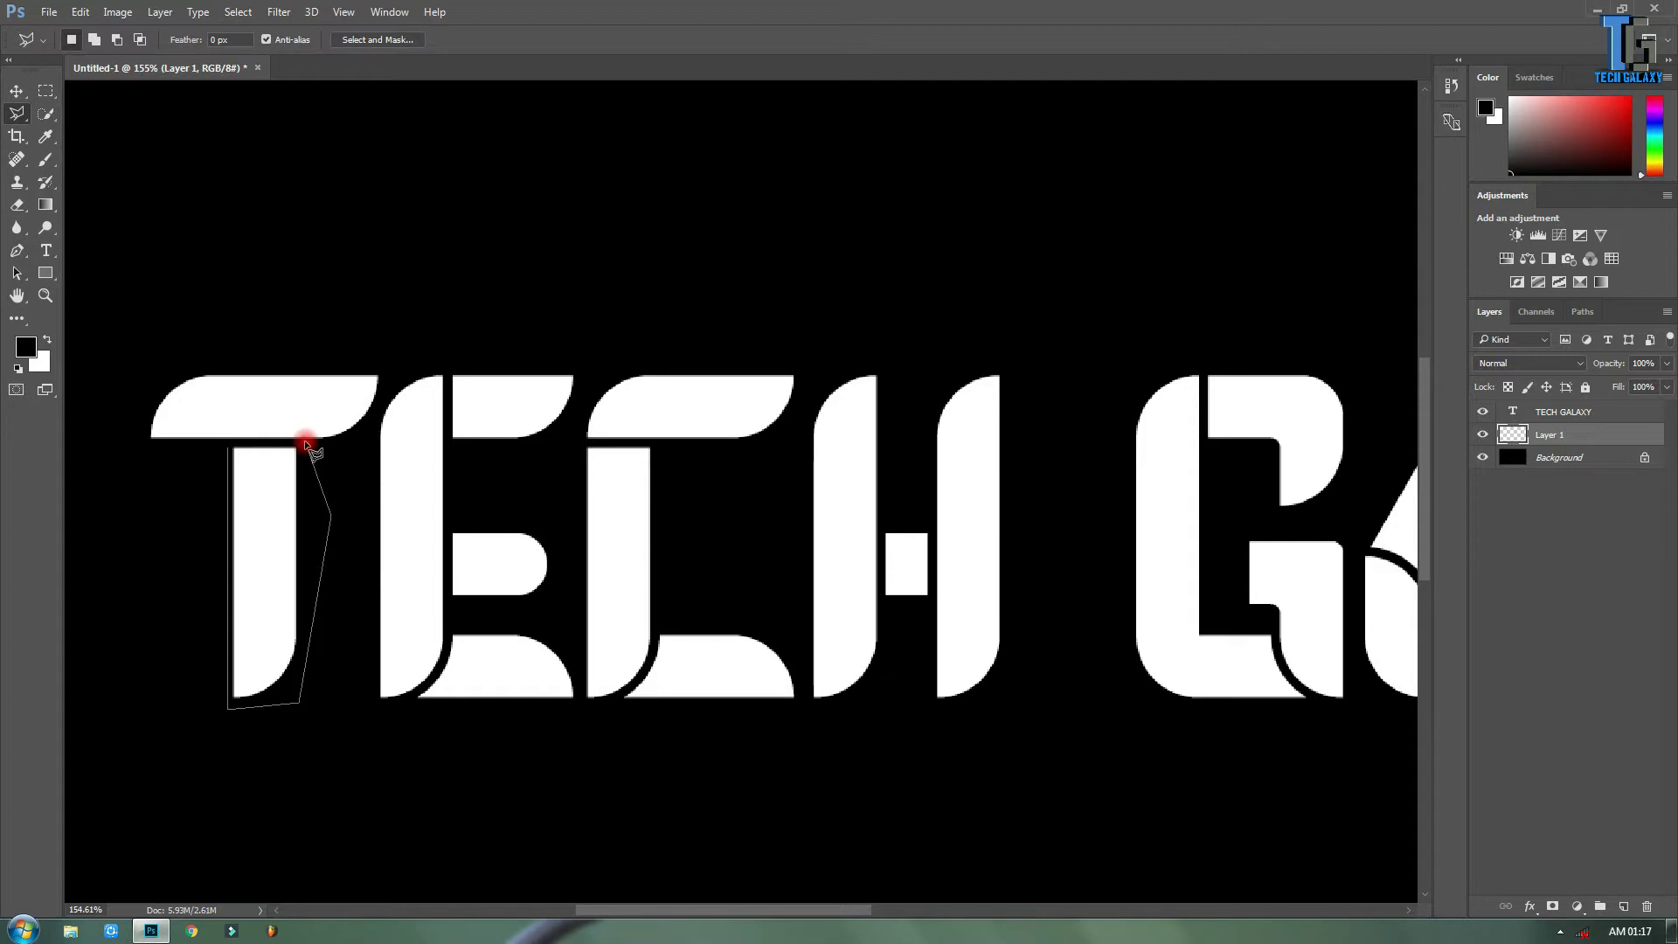
pyautogui.click(225, 448)
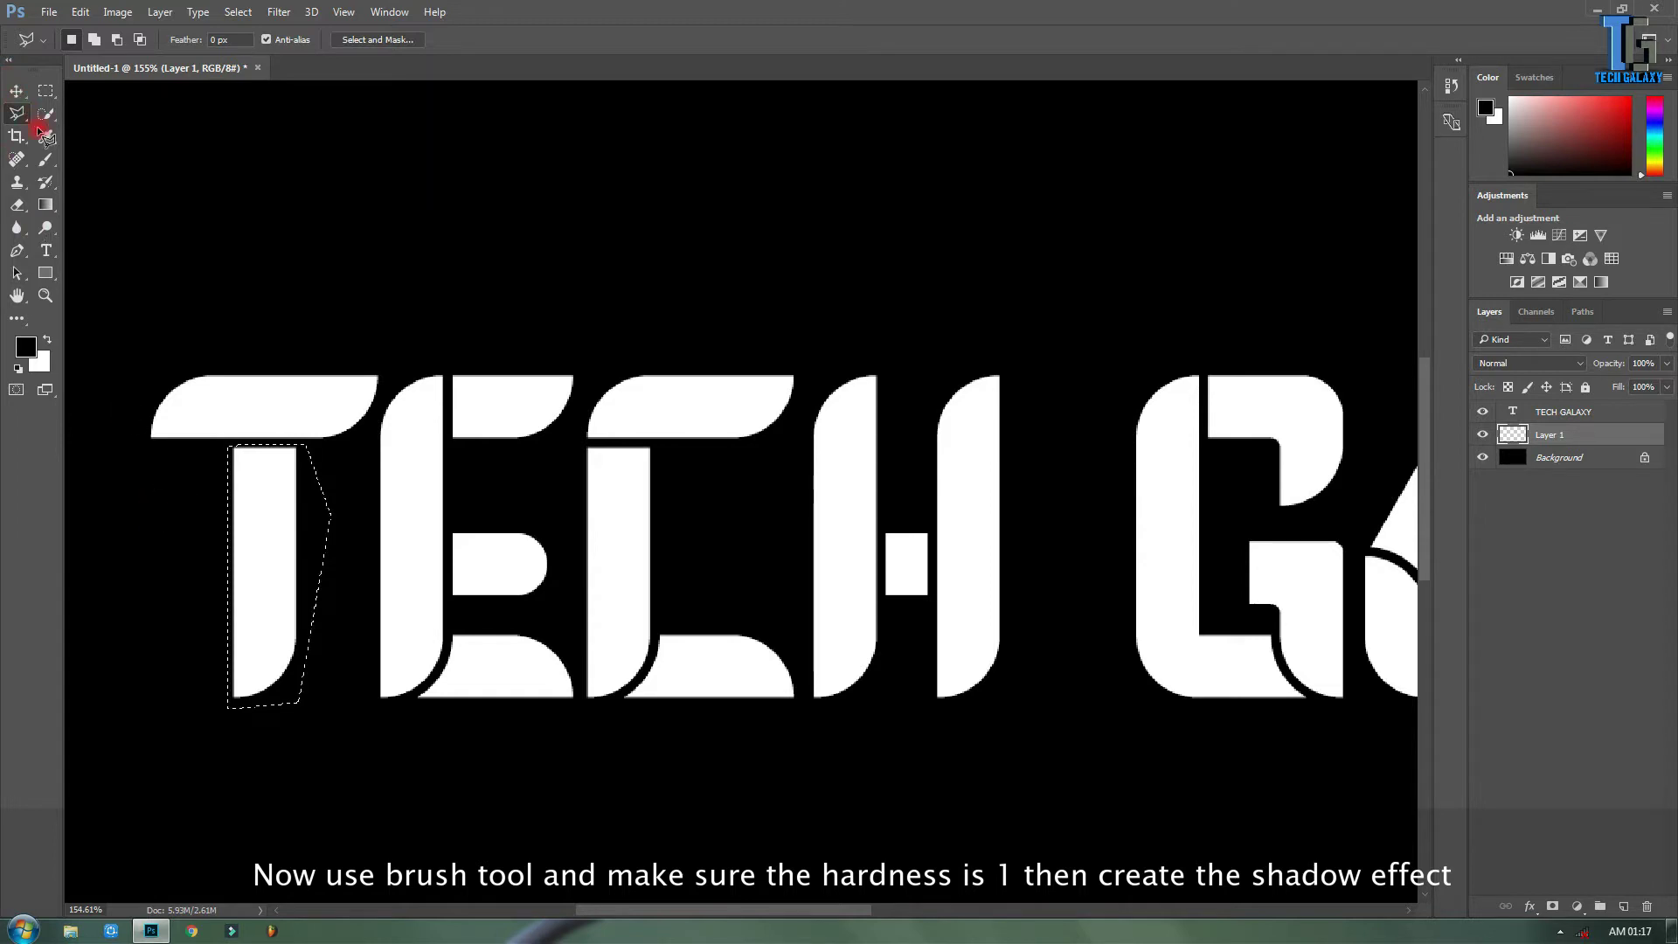
# Move Layer 1 above the text layer and brush soft black into the top of the T stem.
pyautogui.click(47, 166)
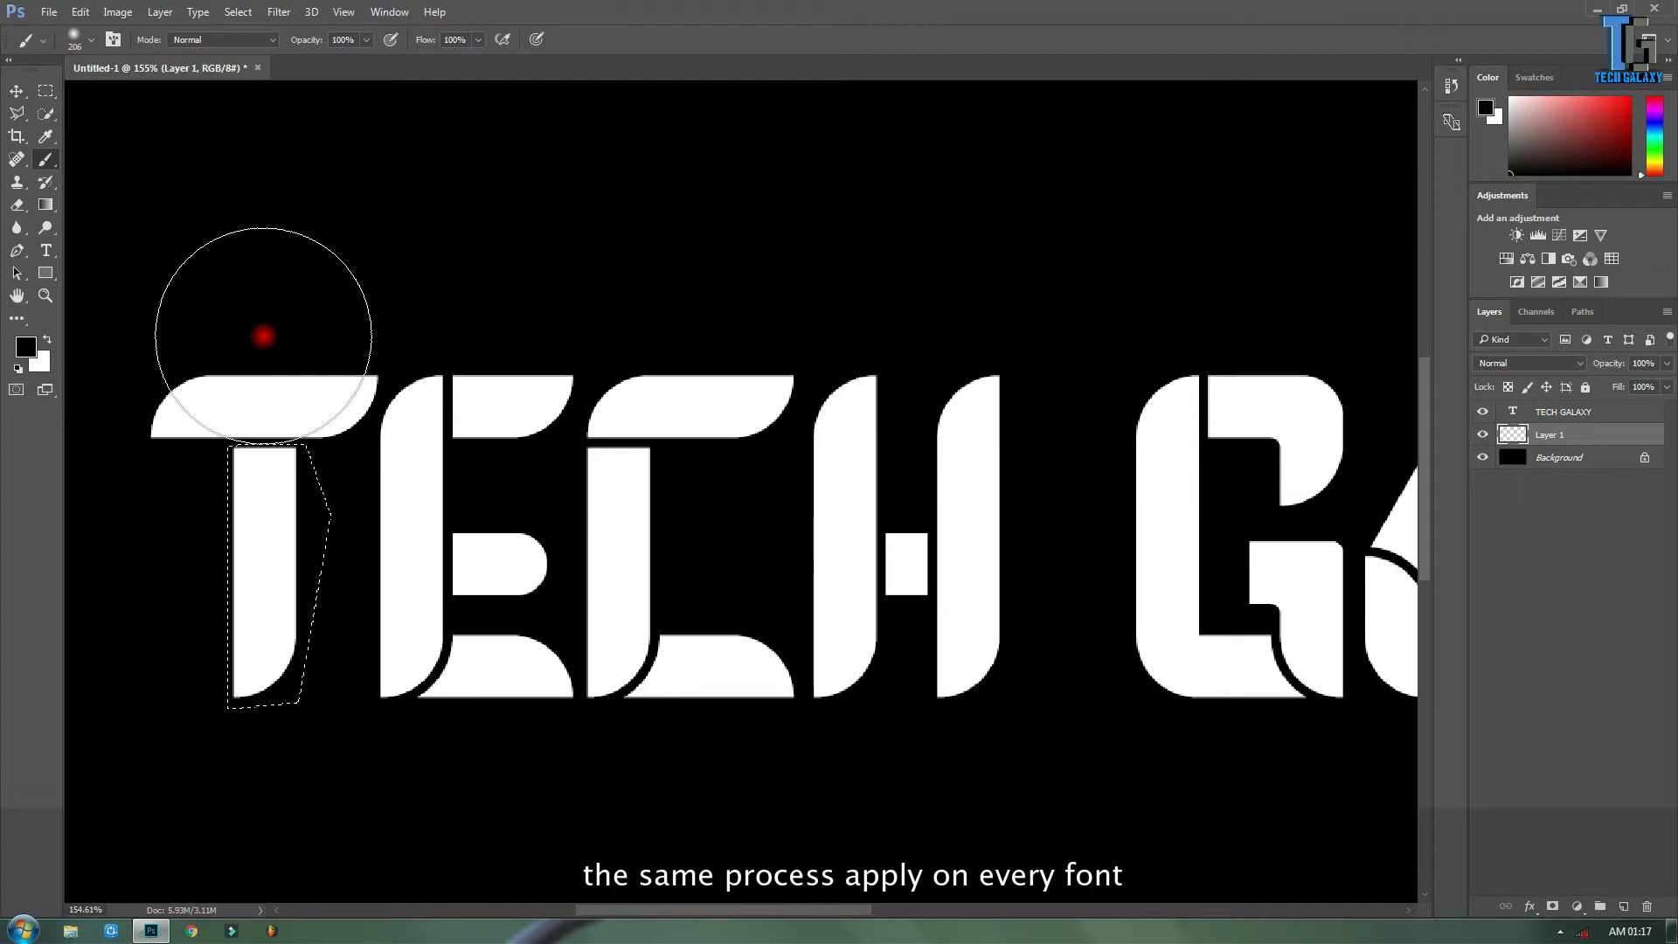
pyautogui.moveTo(1563, 434); pyautogui.dragTo(1648, 410)
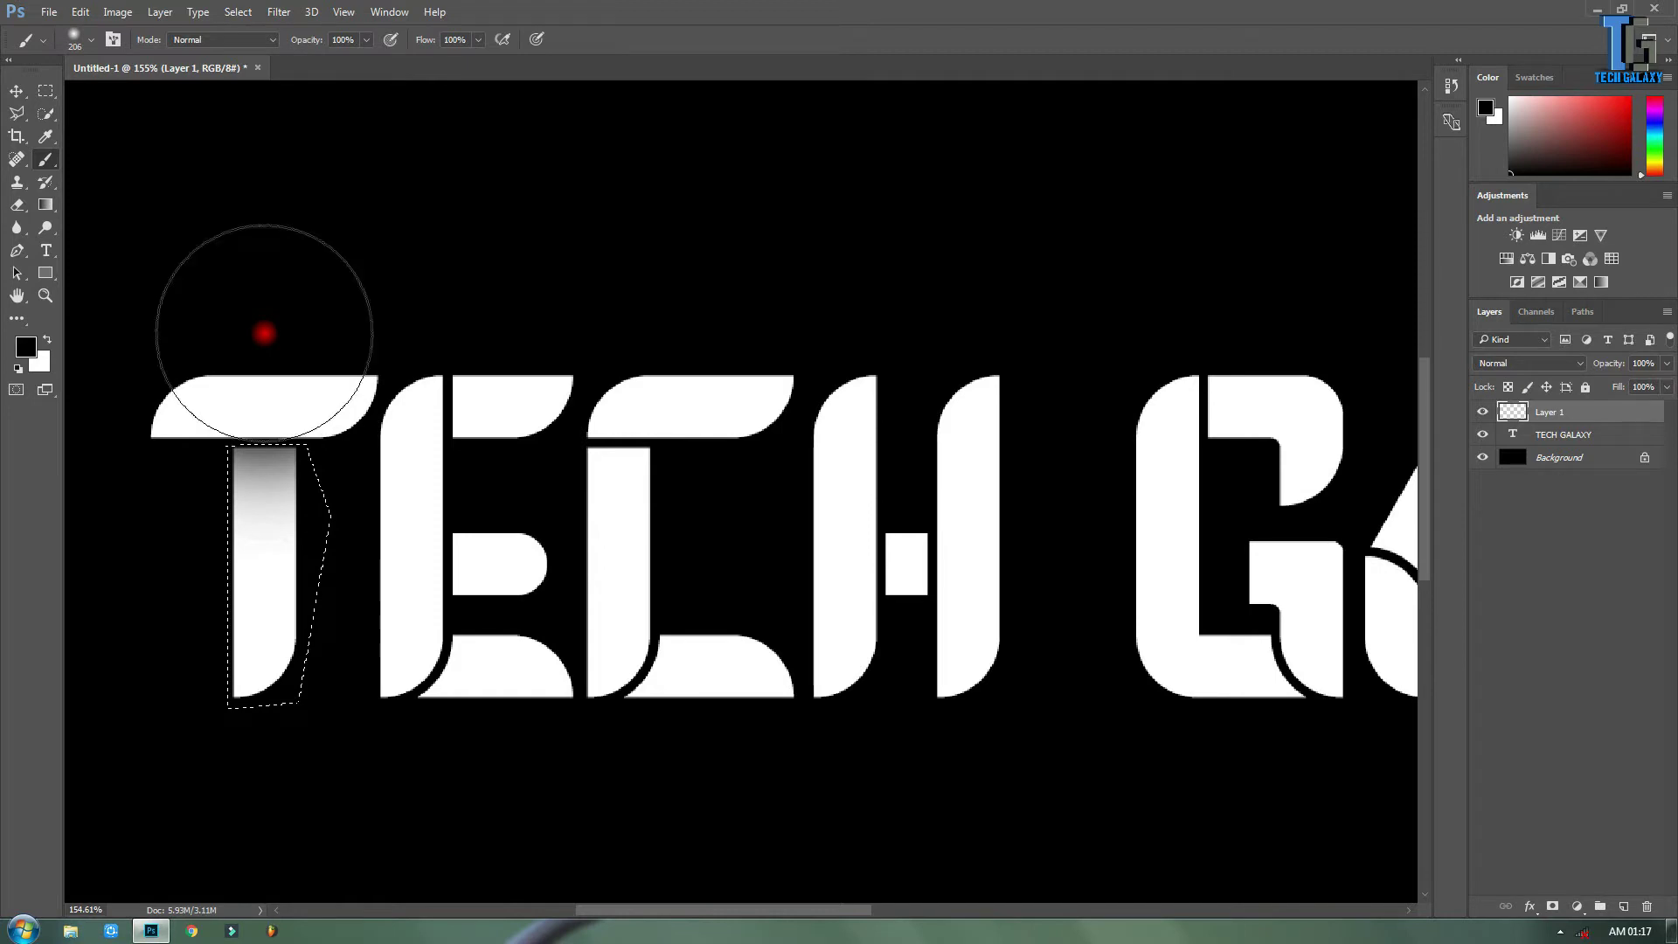
pyautogui.click(264, 333)
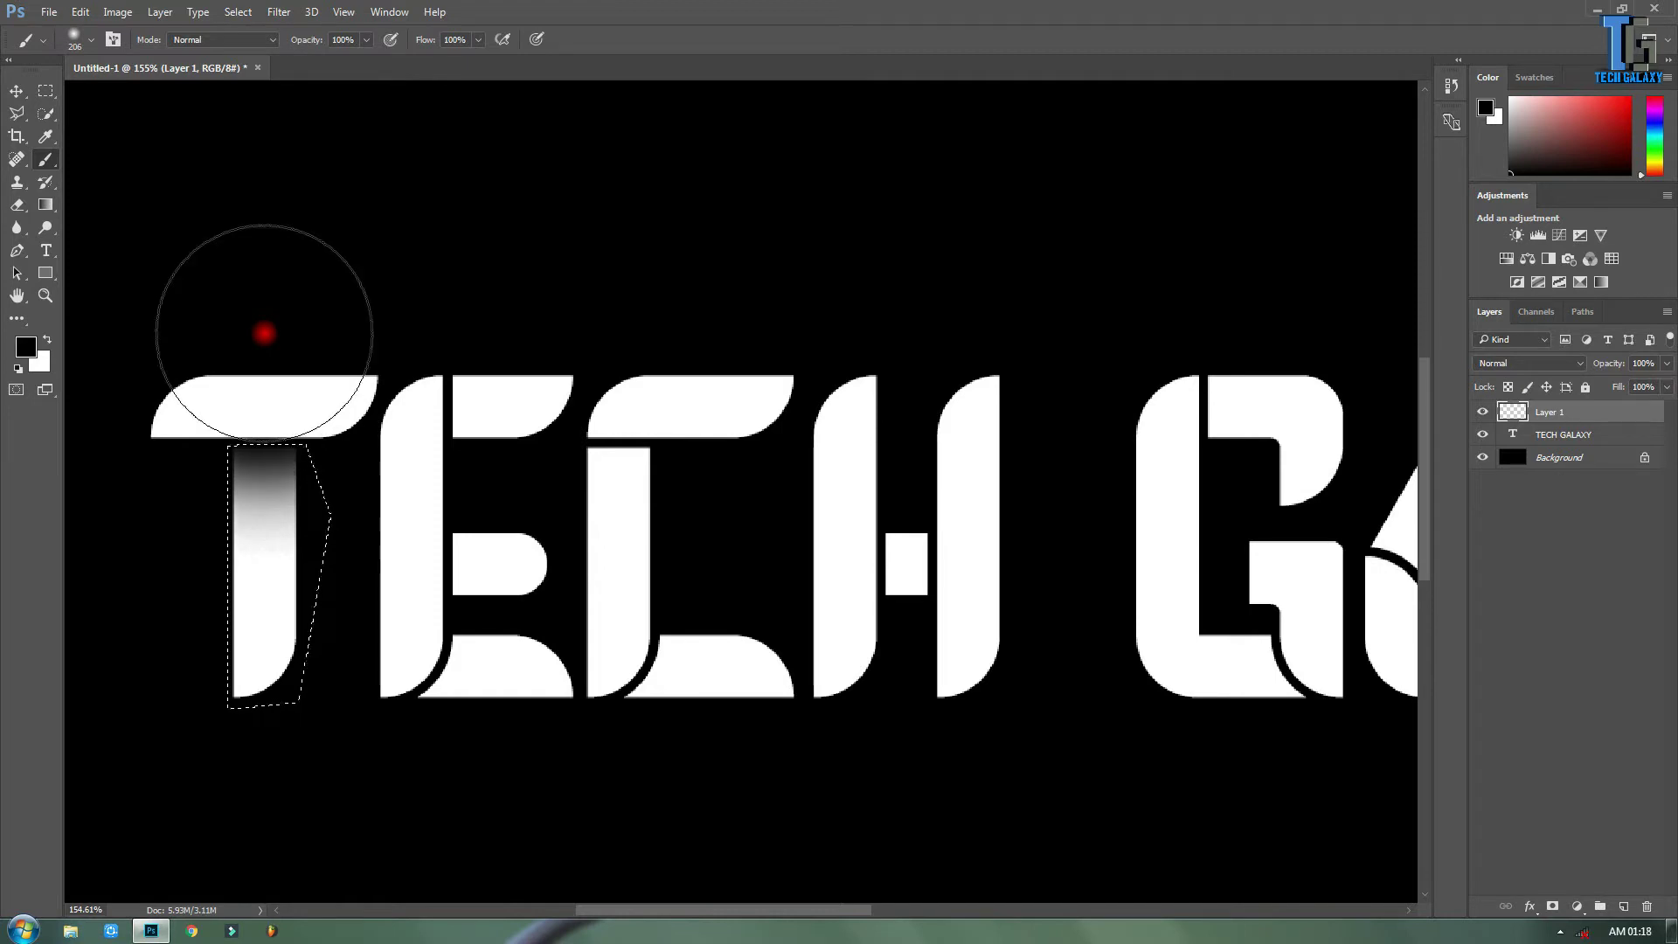
pyautogui.click(264, 333)
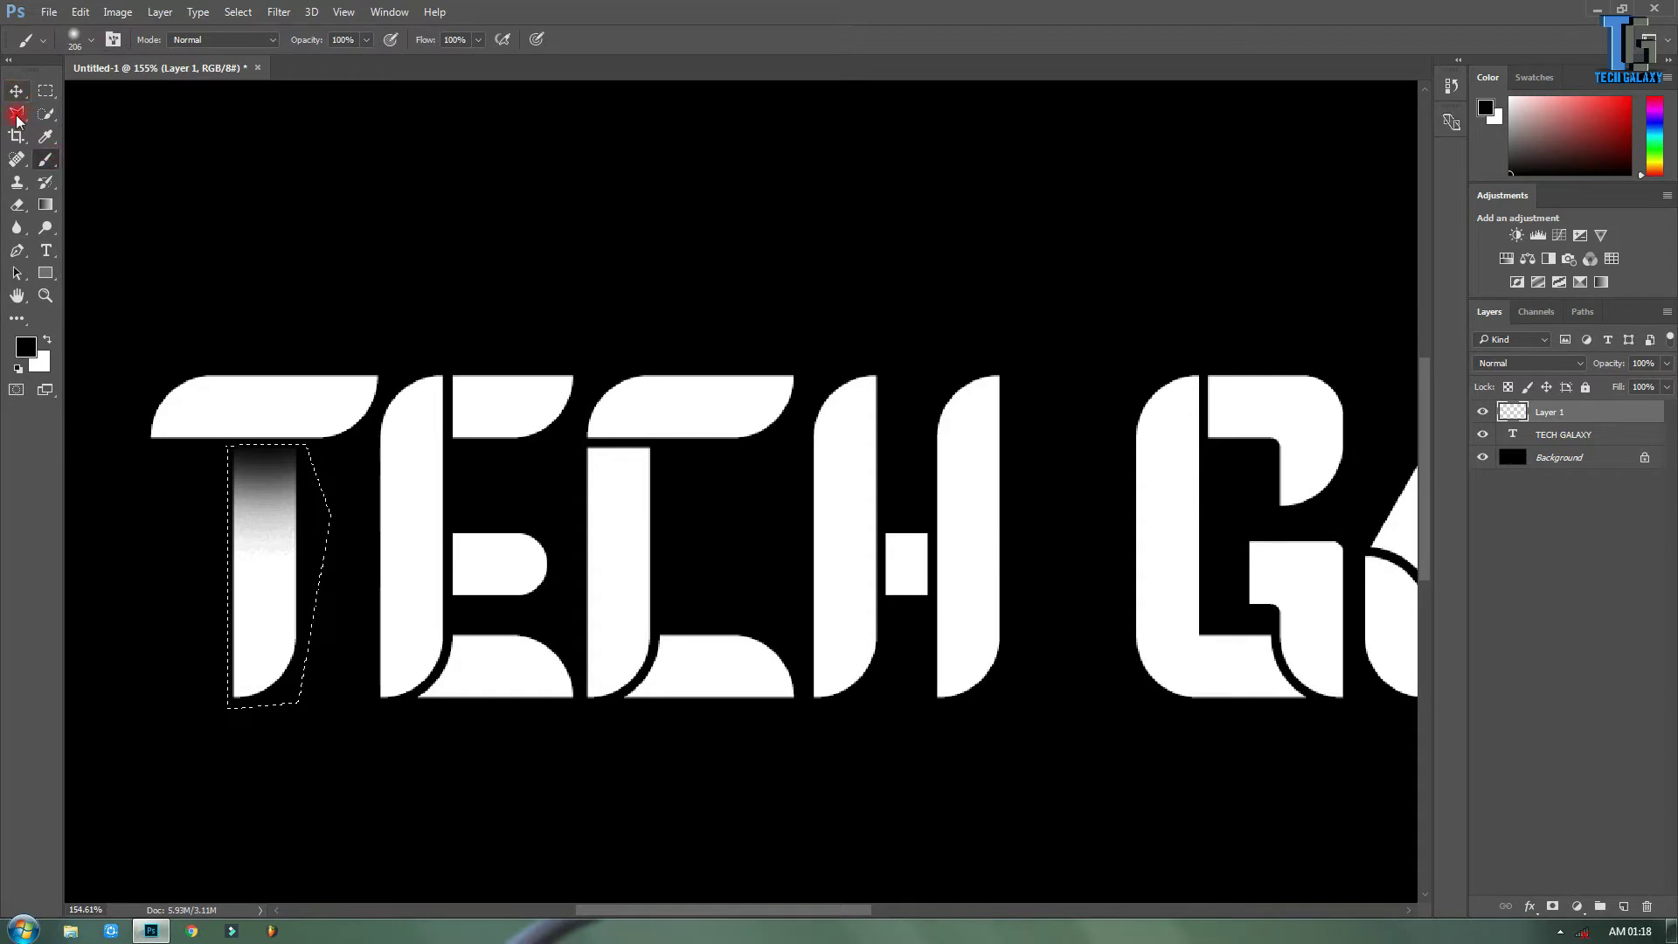
pyautogui.press('v')
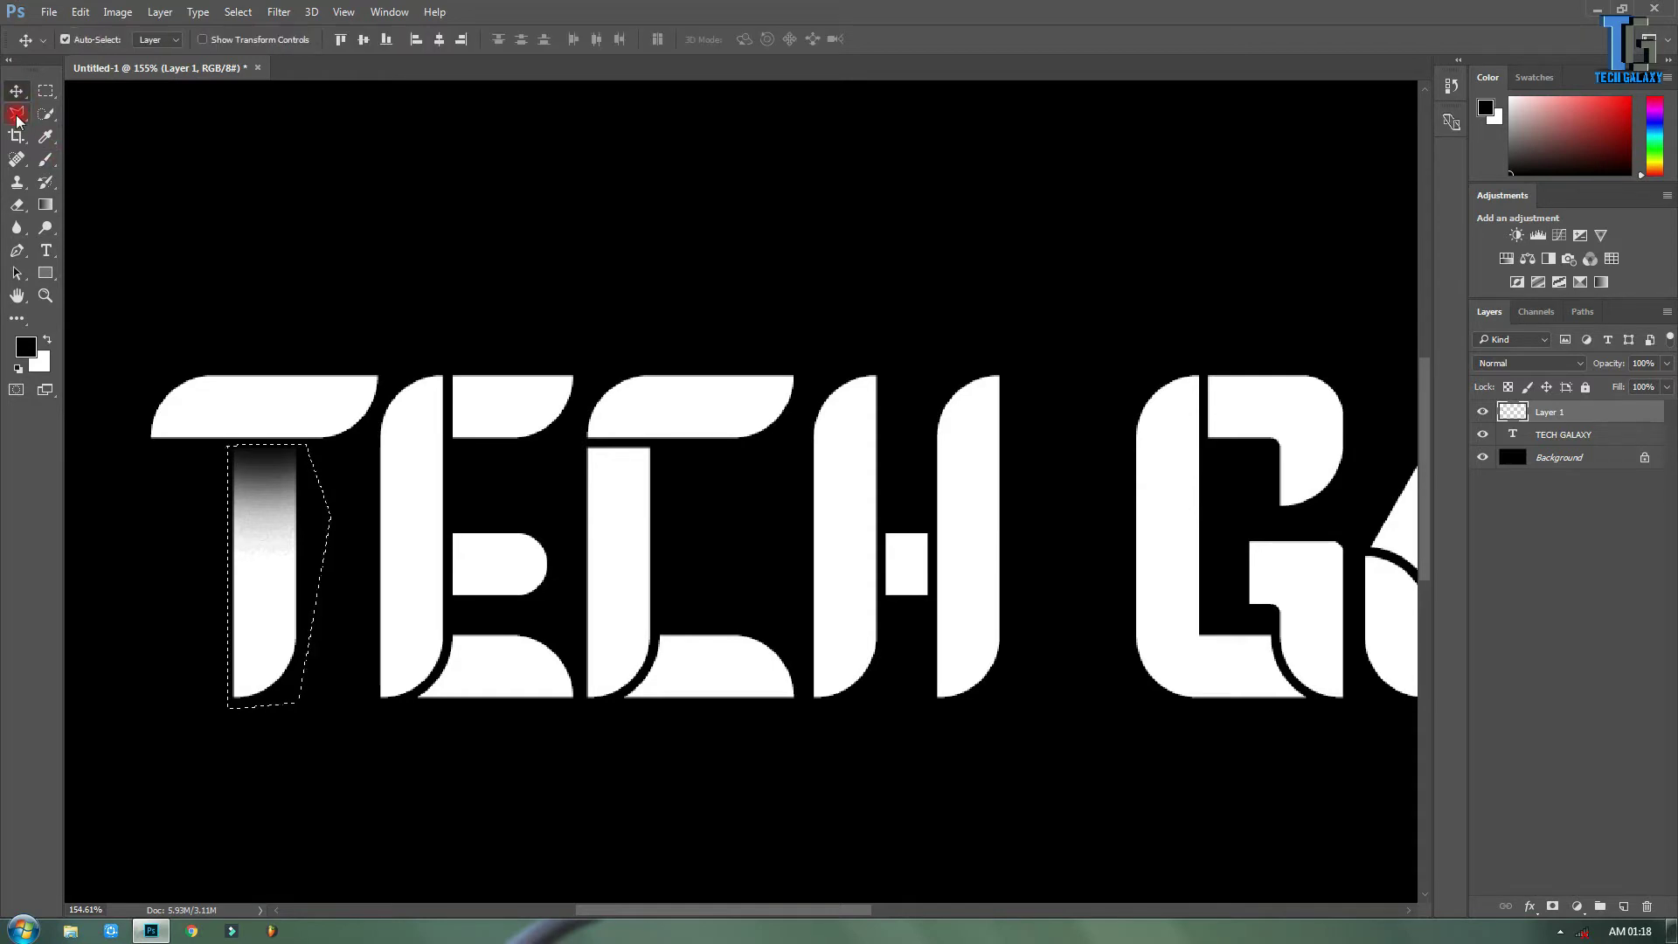
pyautogui.click(16, 120)
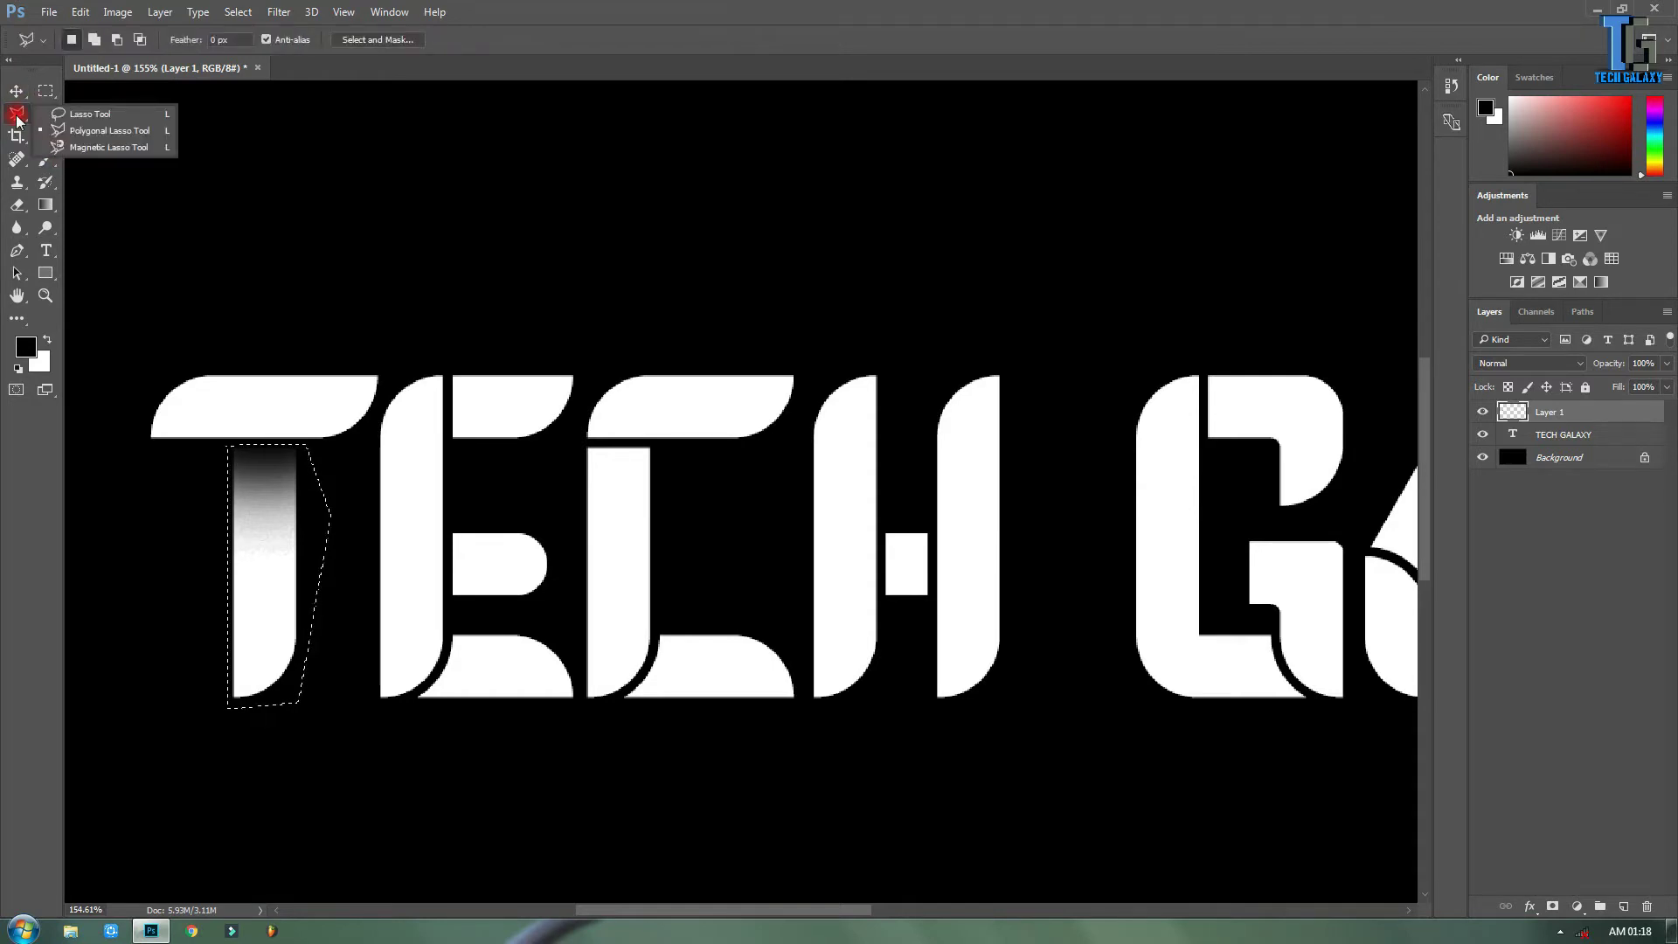
# Trace a polygonal selection around the E's upright stroke and the left part of its arms.
pyautogui.click(281, 365)
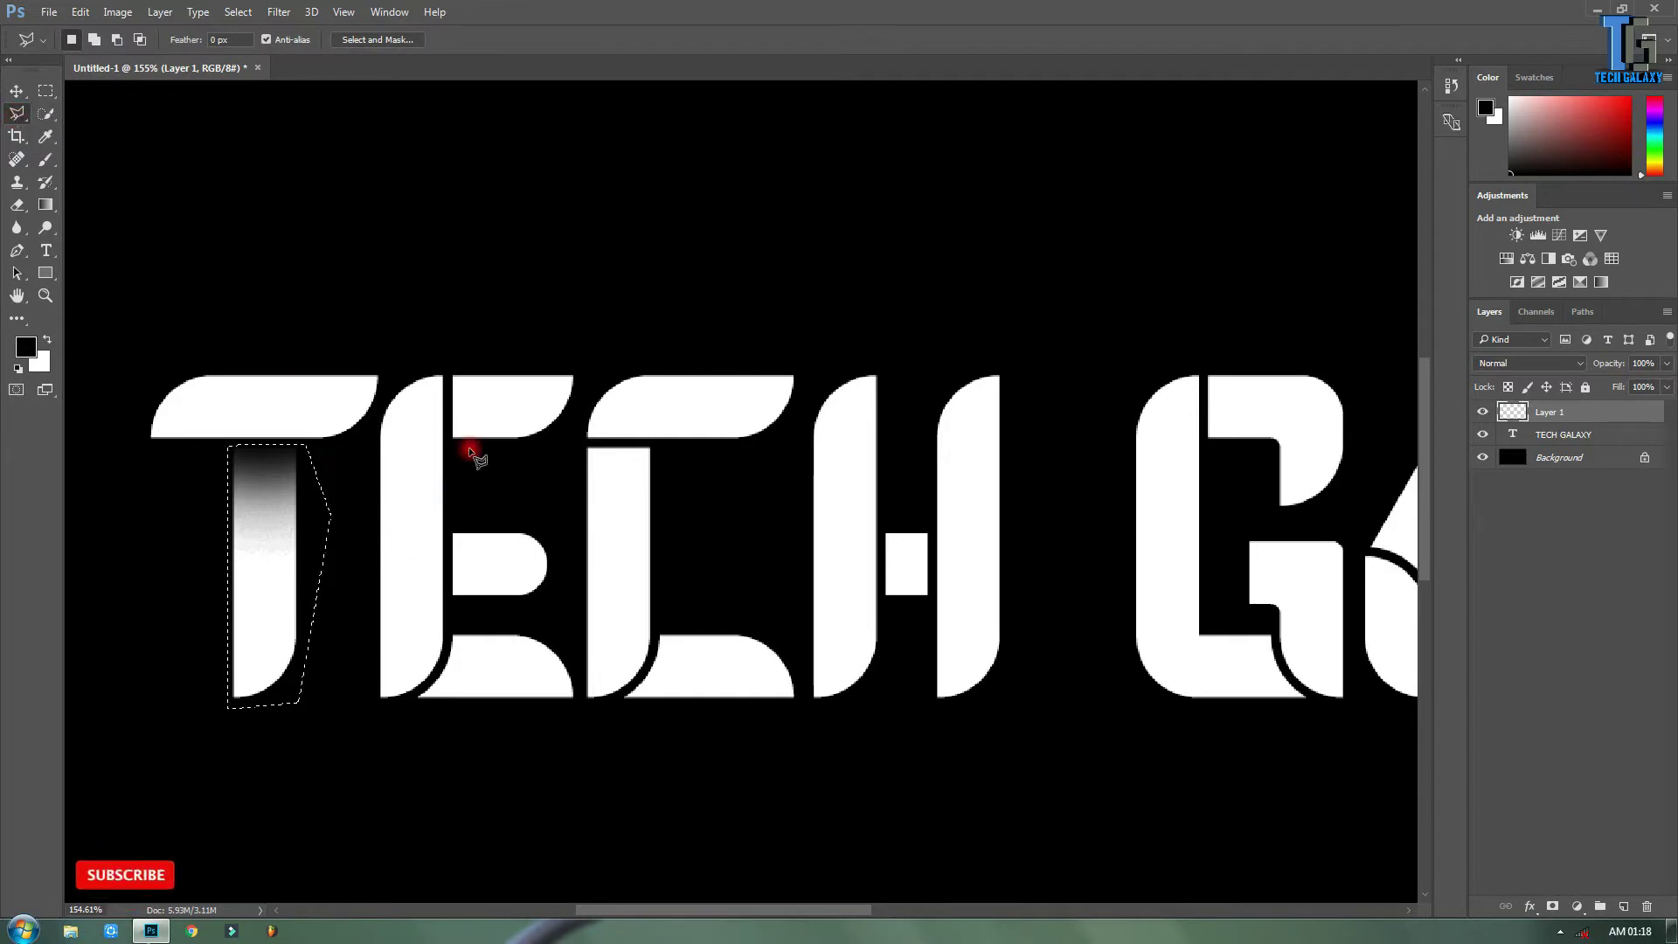
pyautogui.click(445, 376)
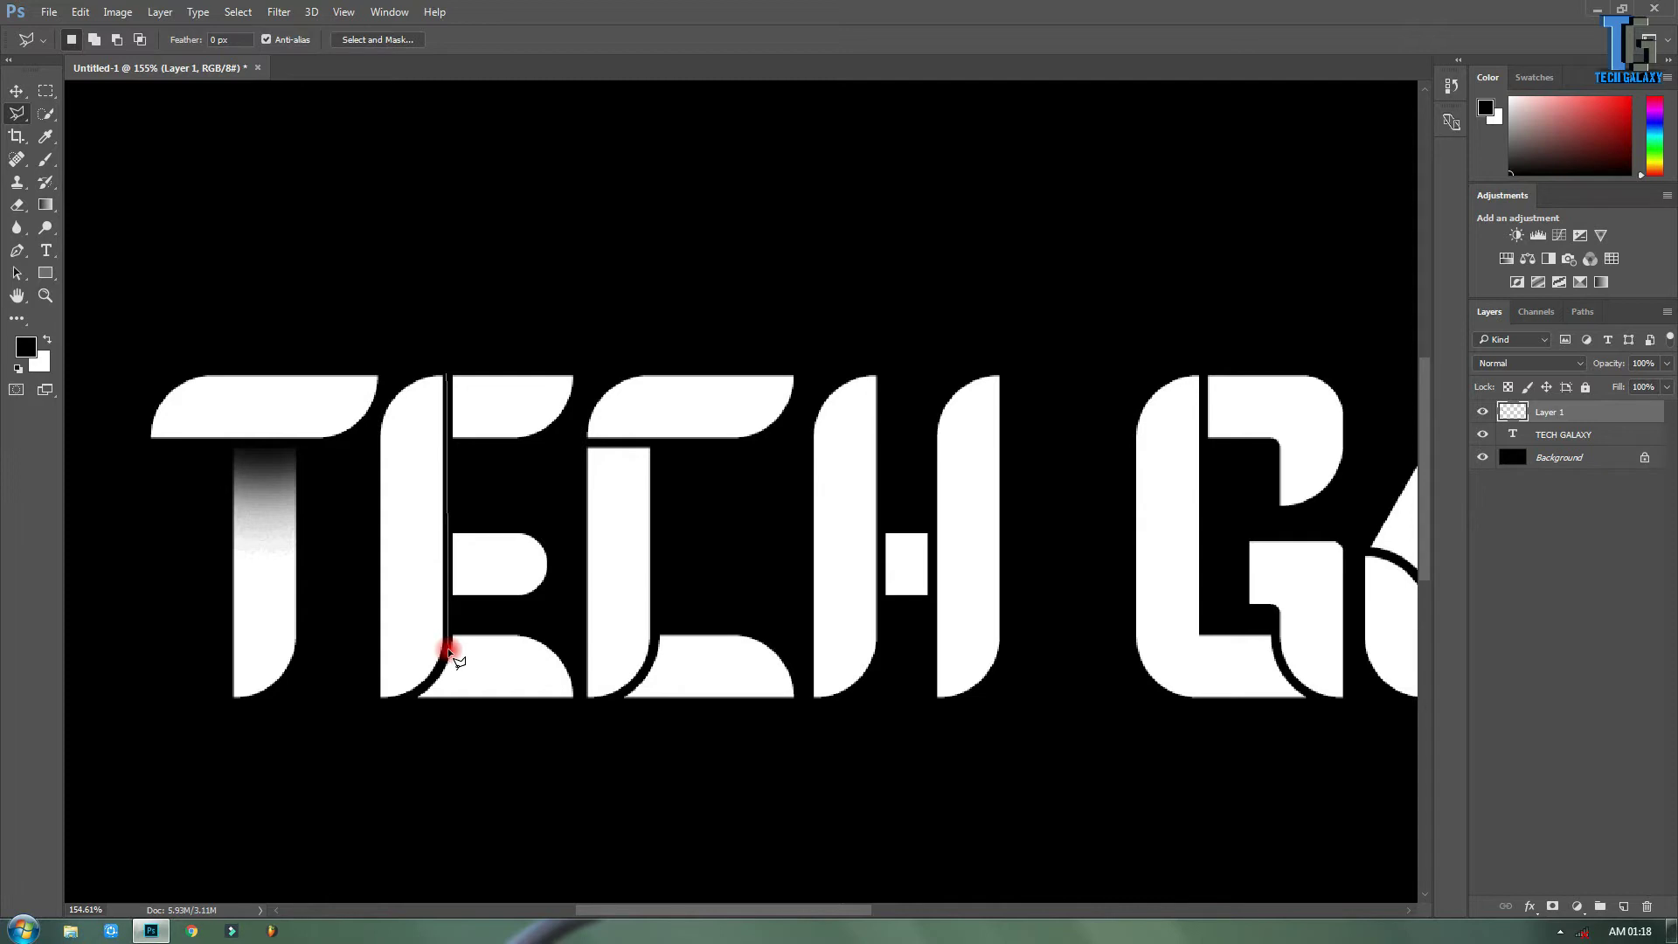
pyautogui.click(425, 693)
pyautogui.click(411, 717)
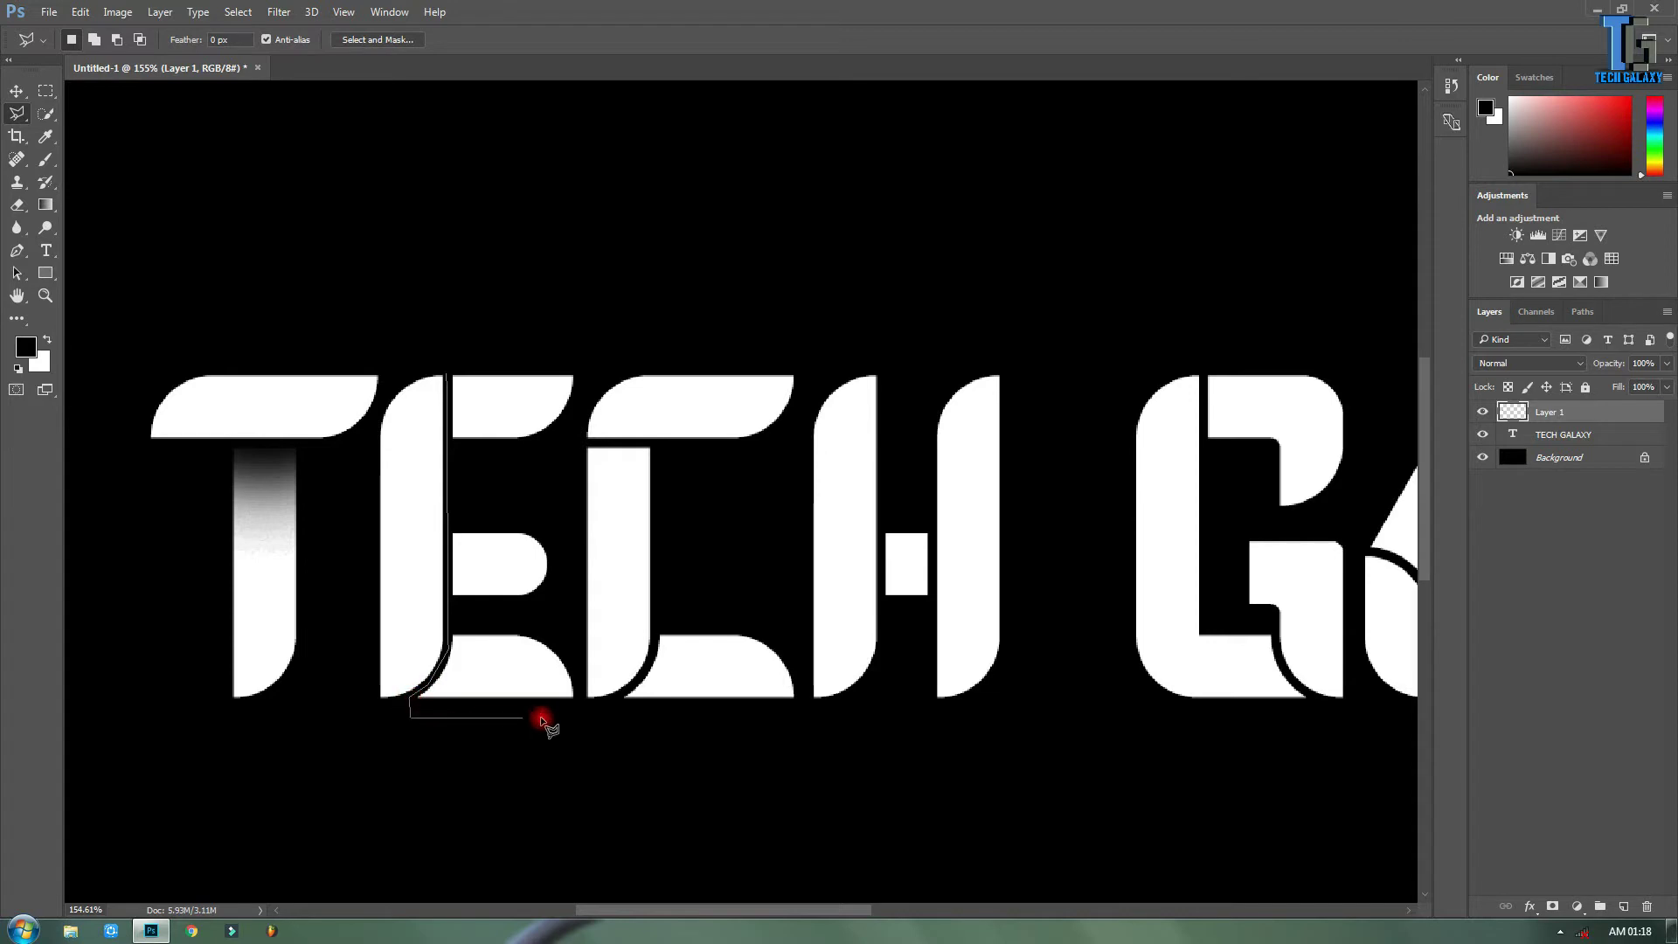
pyautogui.click(586, 717)
pyautogui.click(573, 325)
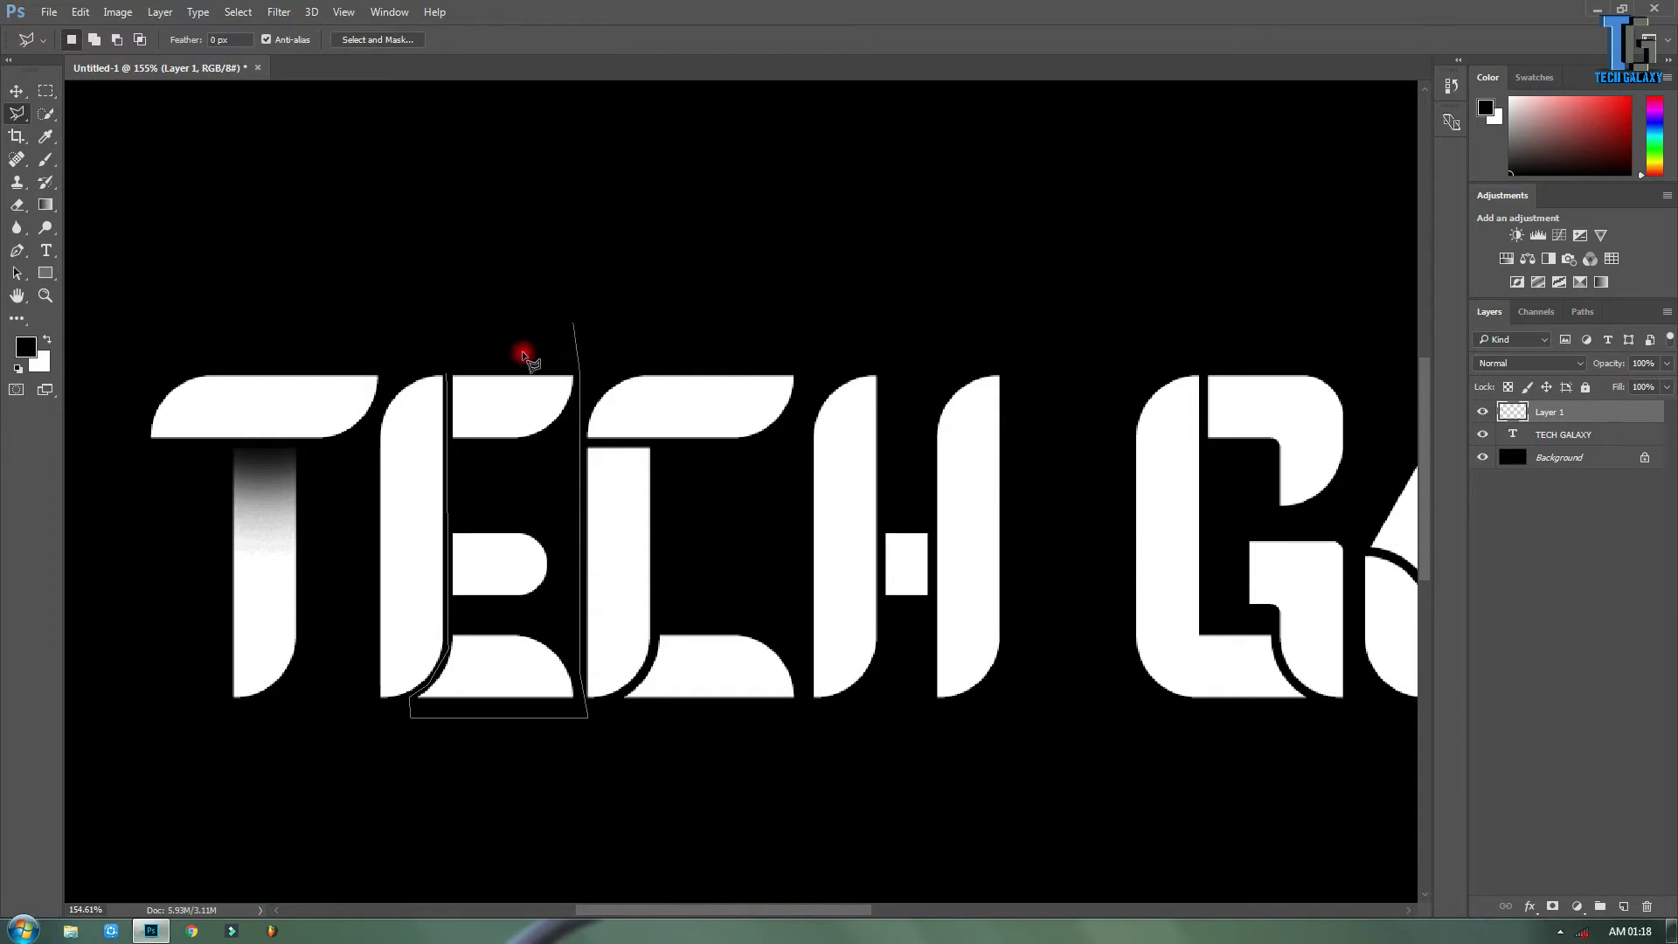
pyautogui.click(449, 374)
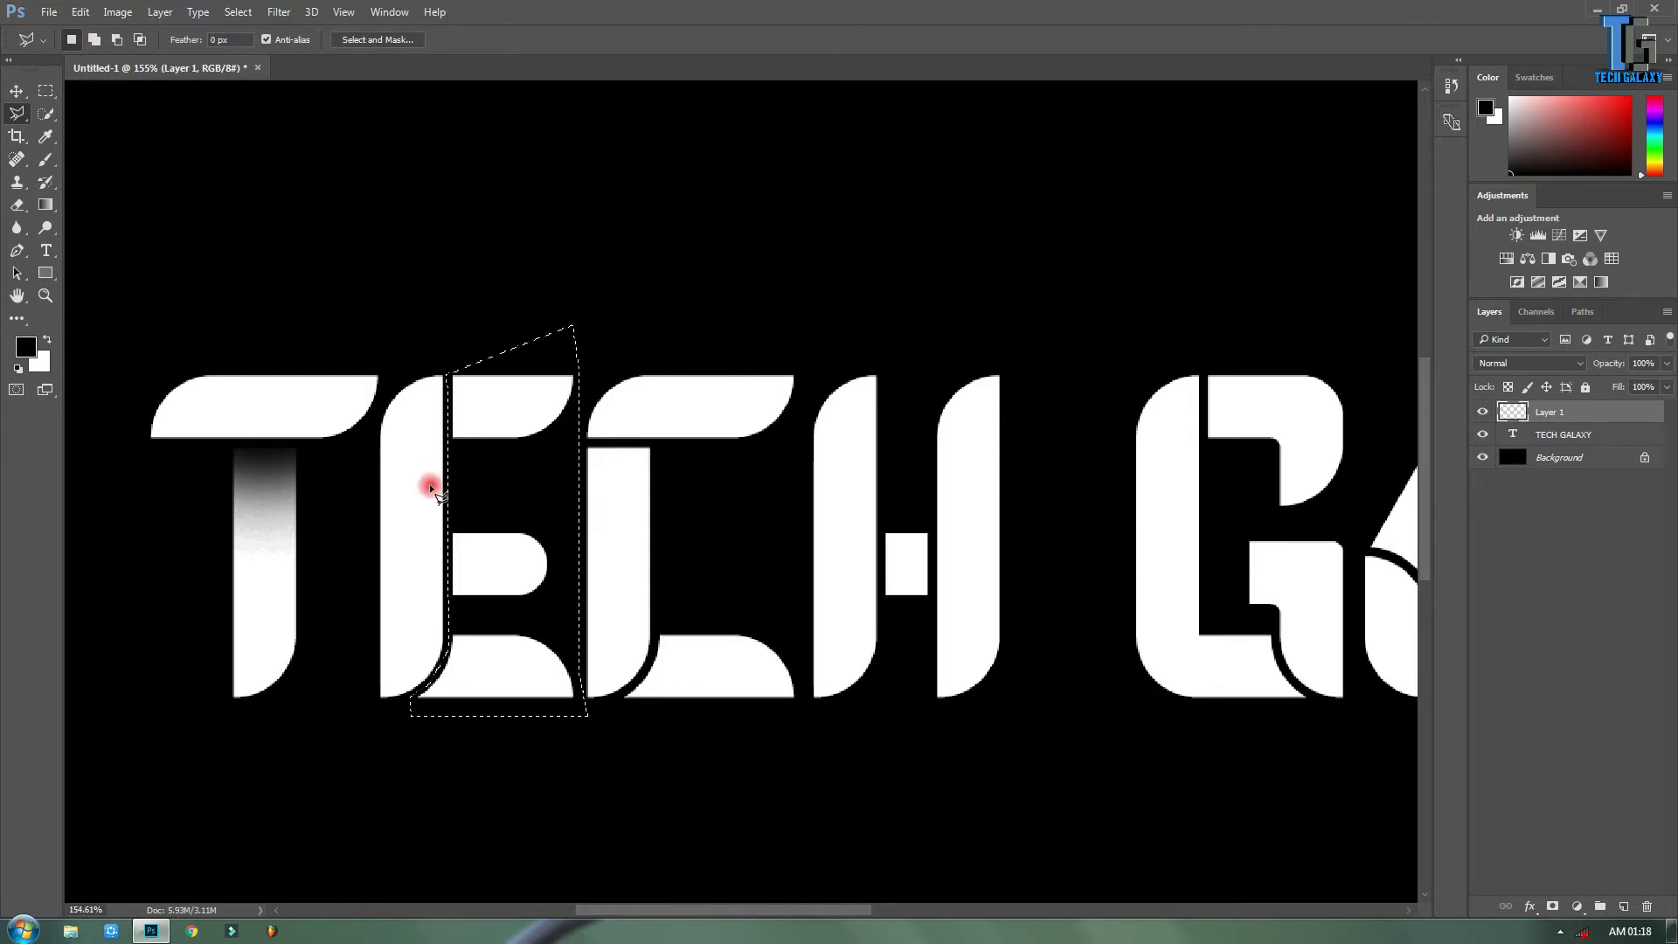
# Brush soft black shading down the E's left edge, across its top, middle and bottom arms.
pyautogui.click(41, 161)
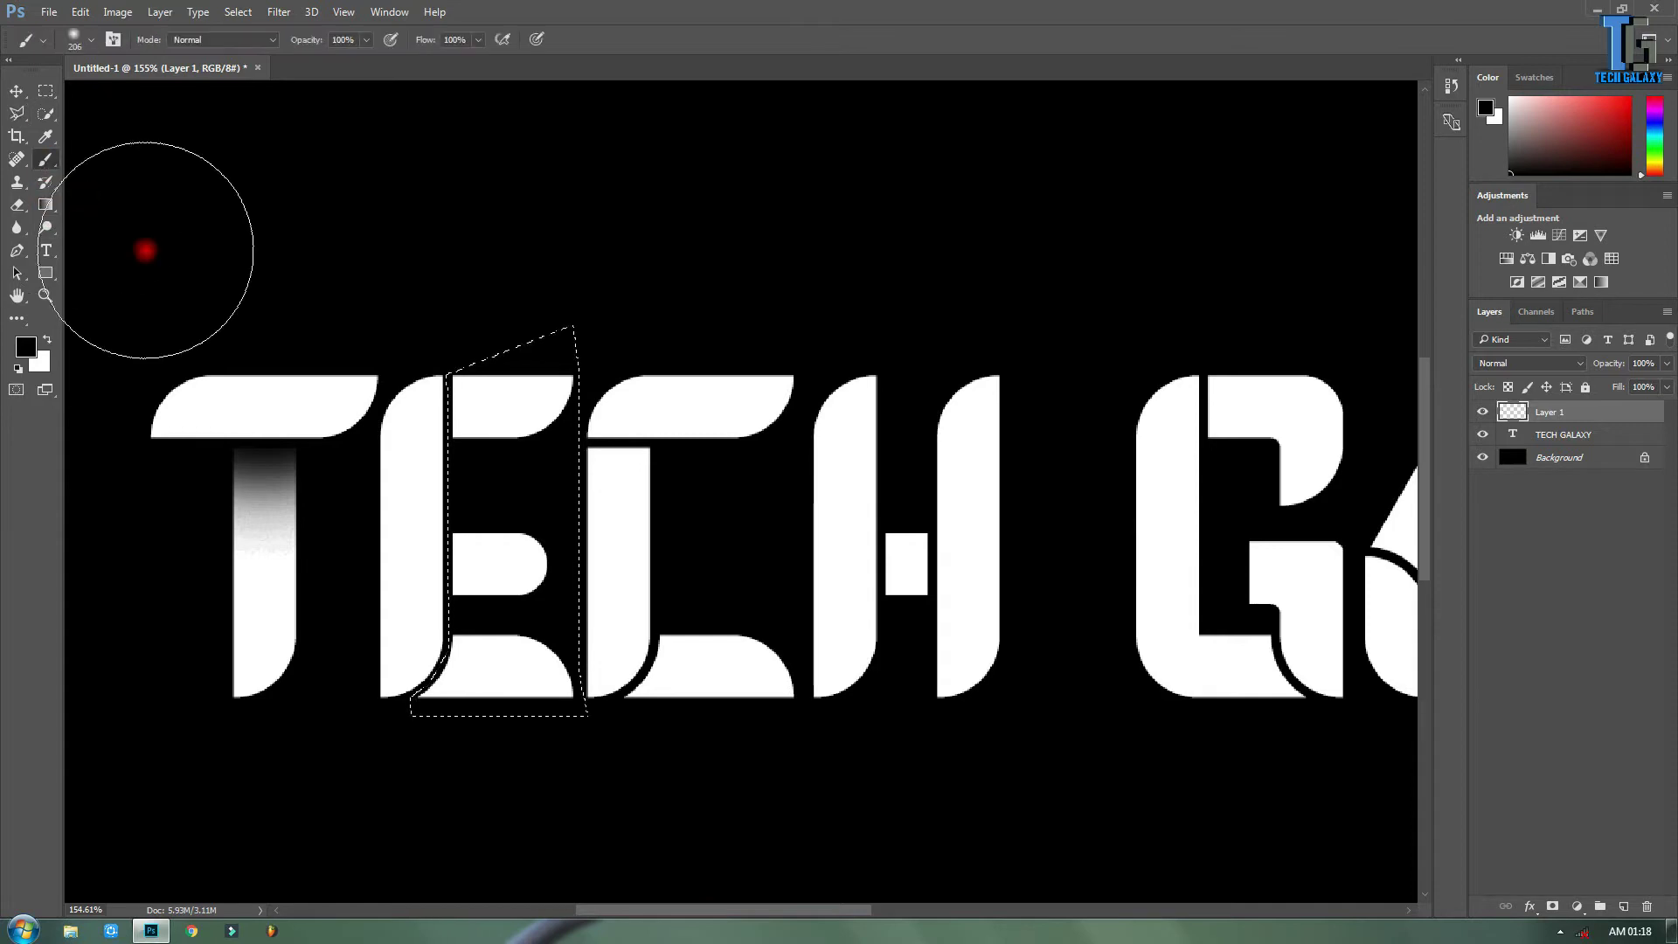
pyautogui.click(341, 406)
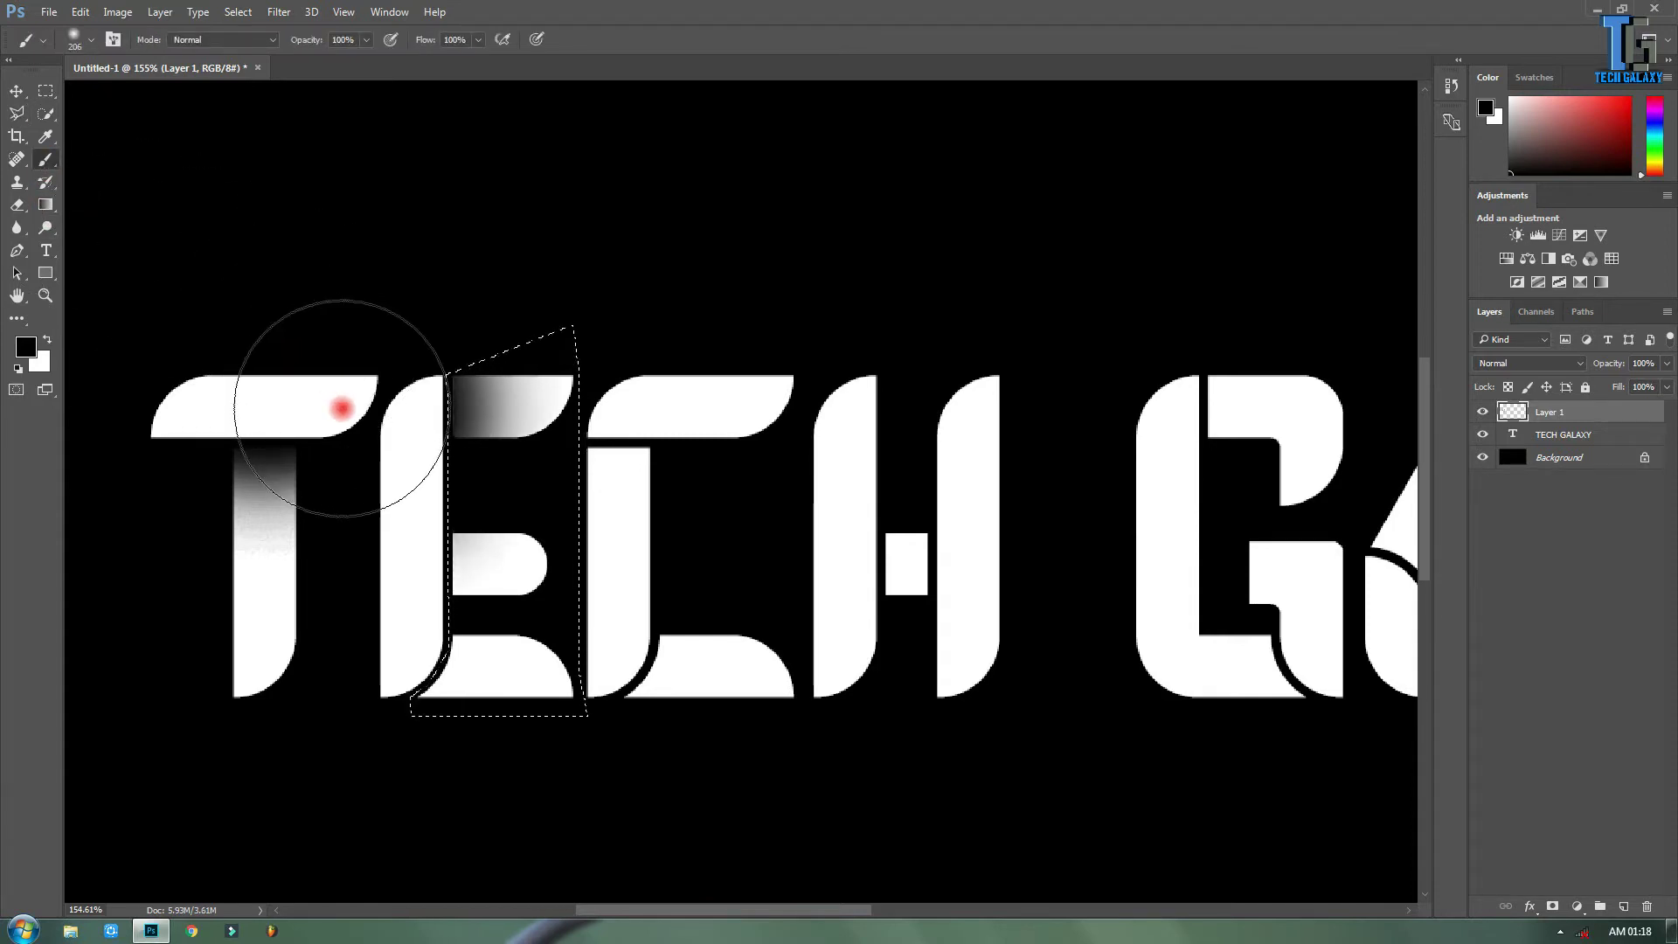
pyautogui.moveTo(341, 406); pyautogui.dragTo(286, 538)
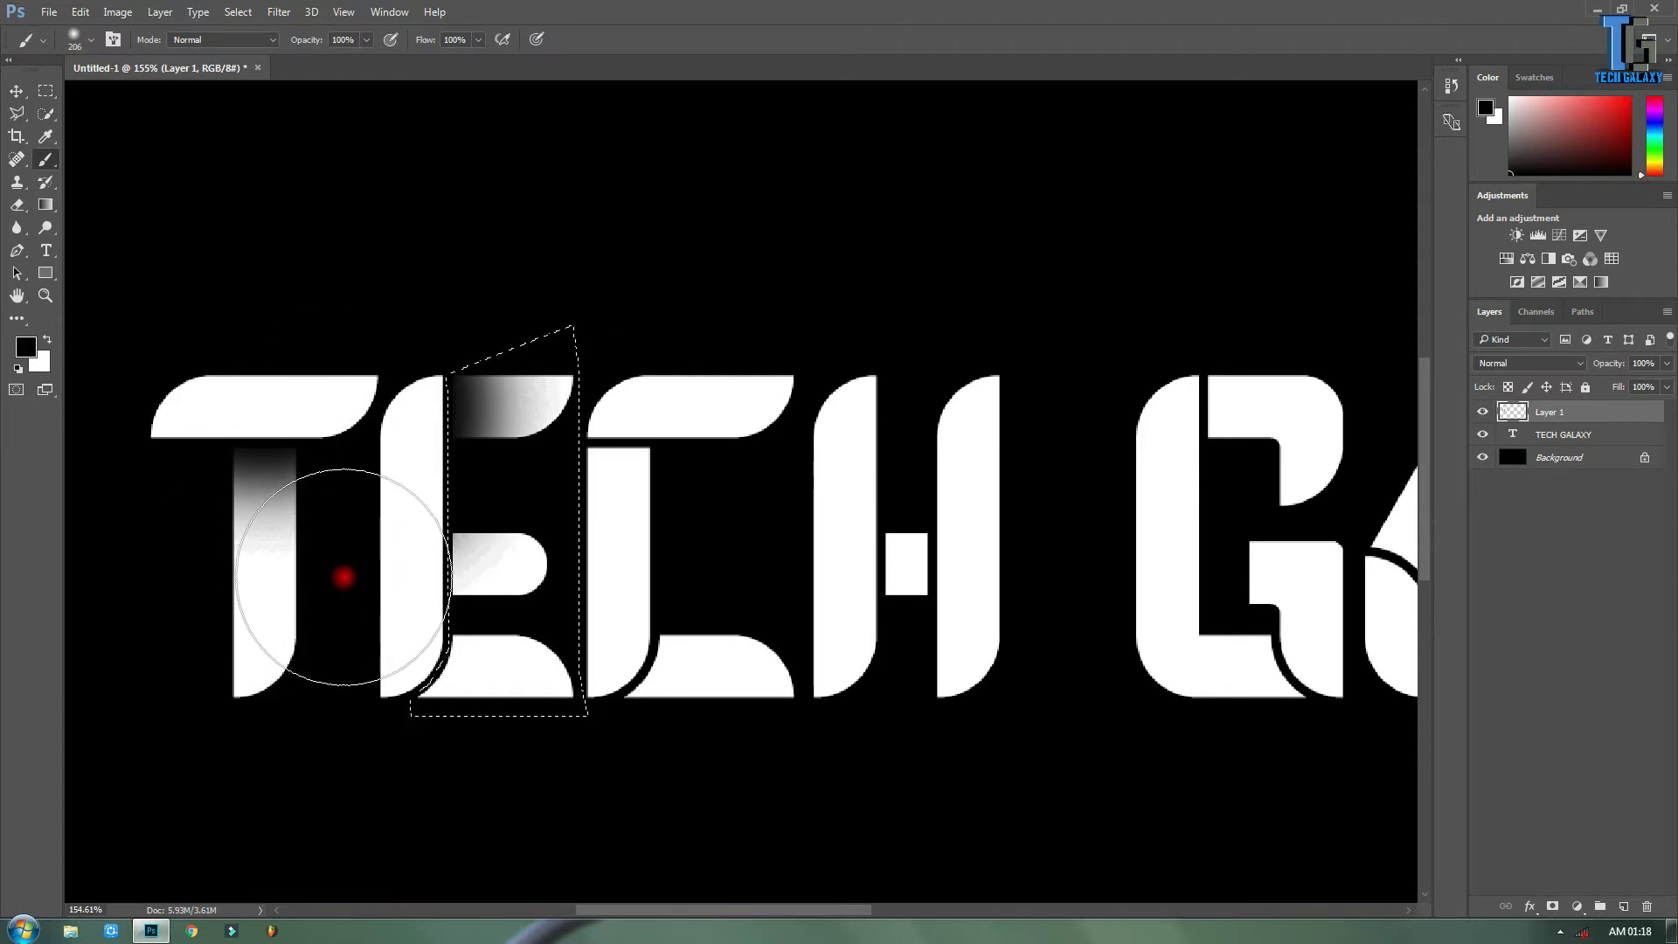
pyautogui.moveTo(340, 570); pyautogui.dragTo(333, 581)
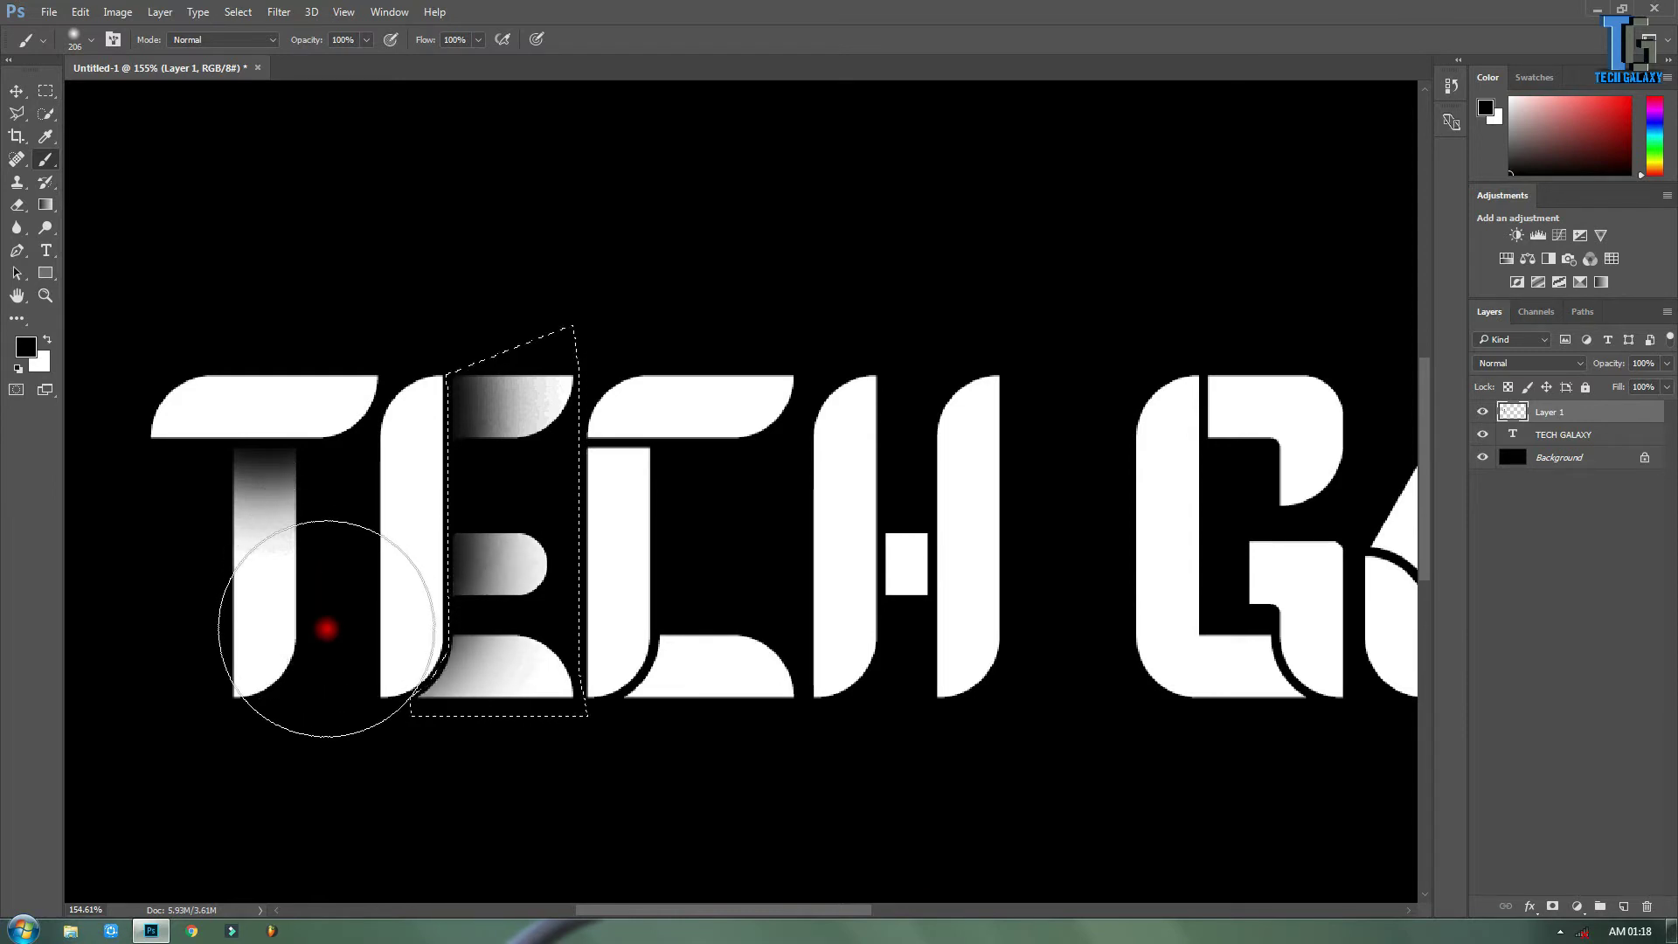
pyautogui.moveTo(333, 581)
pyautogui.mouseDown()
pyautogui.moveTo(339, 617)
pyautogui.moveTo(321, 636)
pyautogui.mouseUp()
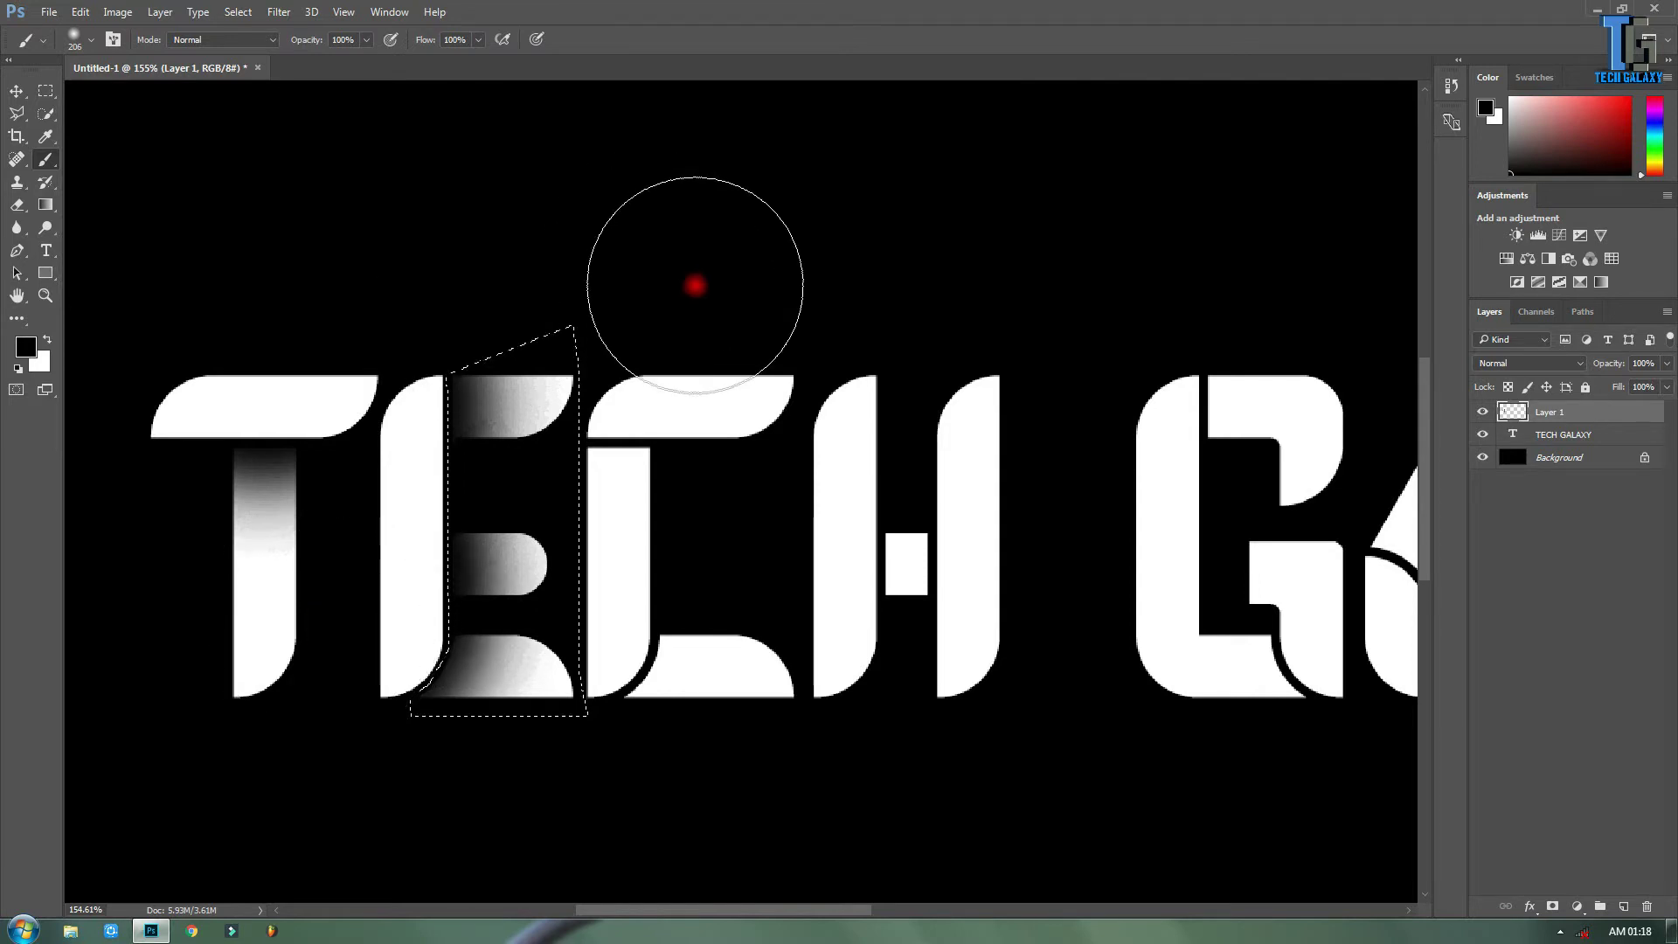
pyautogui.click(17, 113)
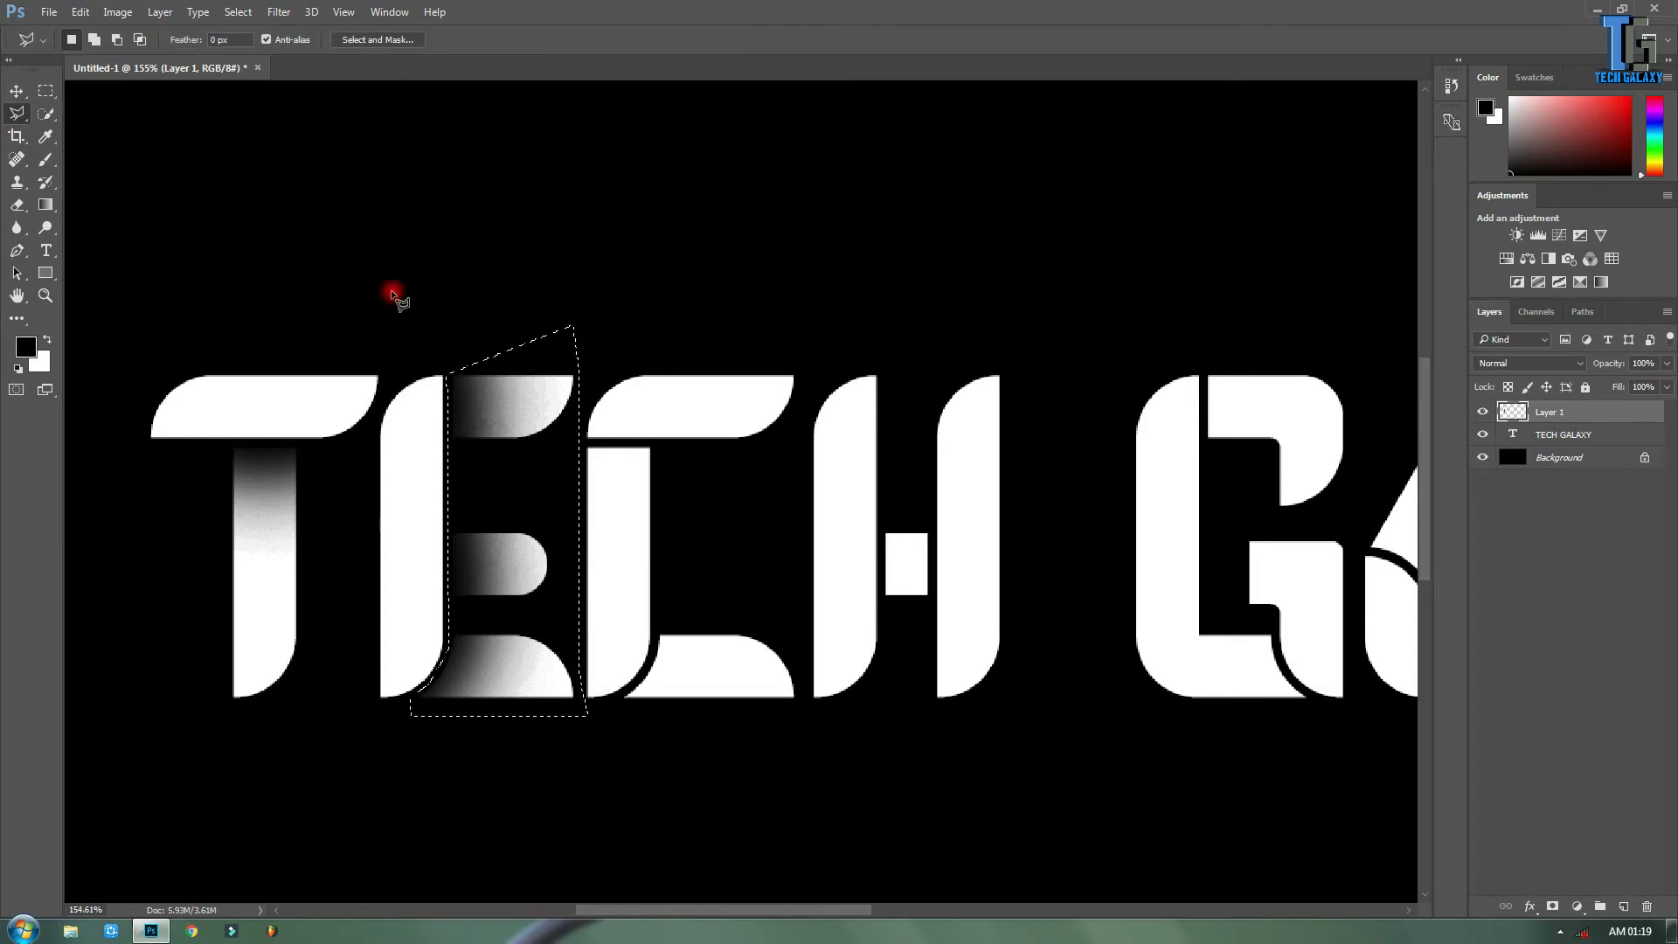
# Select the C's vertical stroke and shade its top with soft black.
pyautogui.click(587, 447)
pyautogui.click(662, 446)
pyautogui.click(656, 645)
pyautogui.click(631, 686)
pyautogui.click(587, 701)
pyautogui.click(587, 448)
pyautogui.press('b')
pyautogui.moveTo(618, 337); pyautogui.dragTo(622, 384)
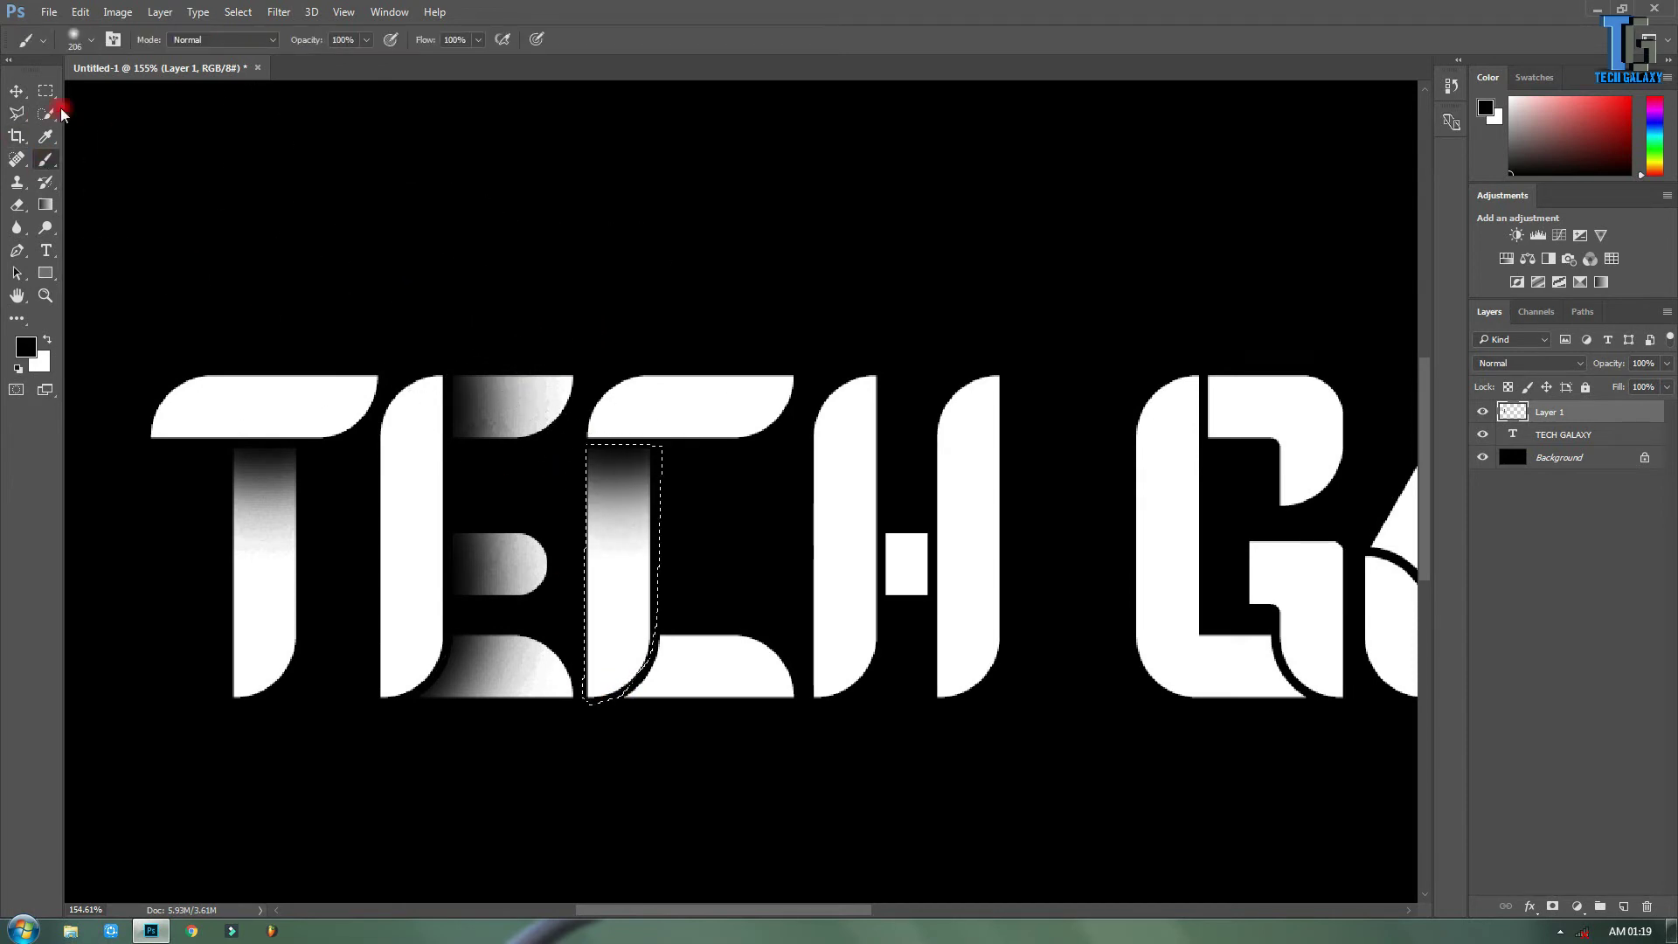
# Select the C's bottom stroke and shade it with soft black.
pyautogui.press('l')
pyautogui.click(658, 632)
pyautogui.click(654, 664)
pyautogui.click(614, 701)
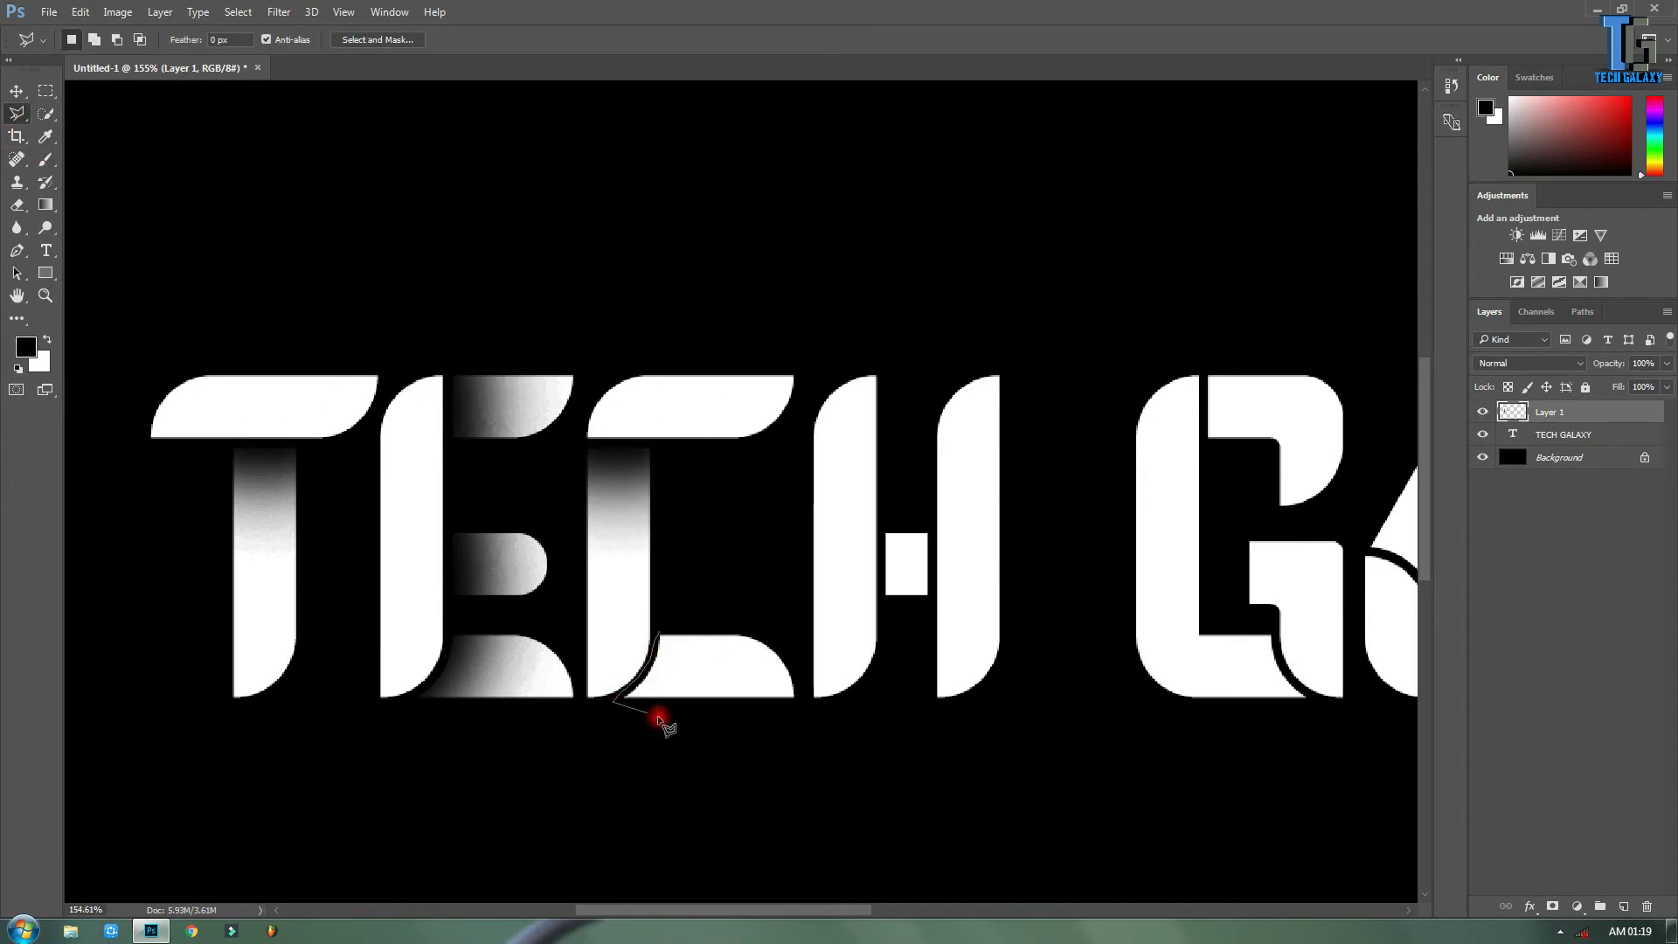
pyautogui.click(801, 701)
pyautogui.click(797, 646)
pyautogui.click(658, 631)
pyautogui.press('b')
pyautogui.moveTo(544, 607); pyautogui.dragTo(577, 664)
# Select the H's middle gap and shade it with a dark gradient.
pyautogui.press('l')
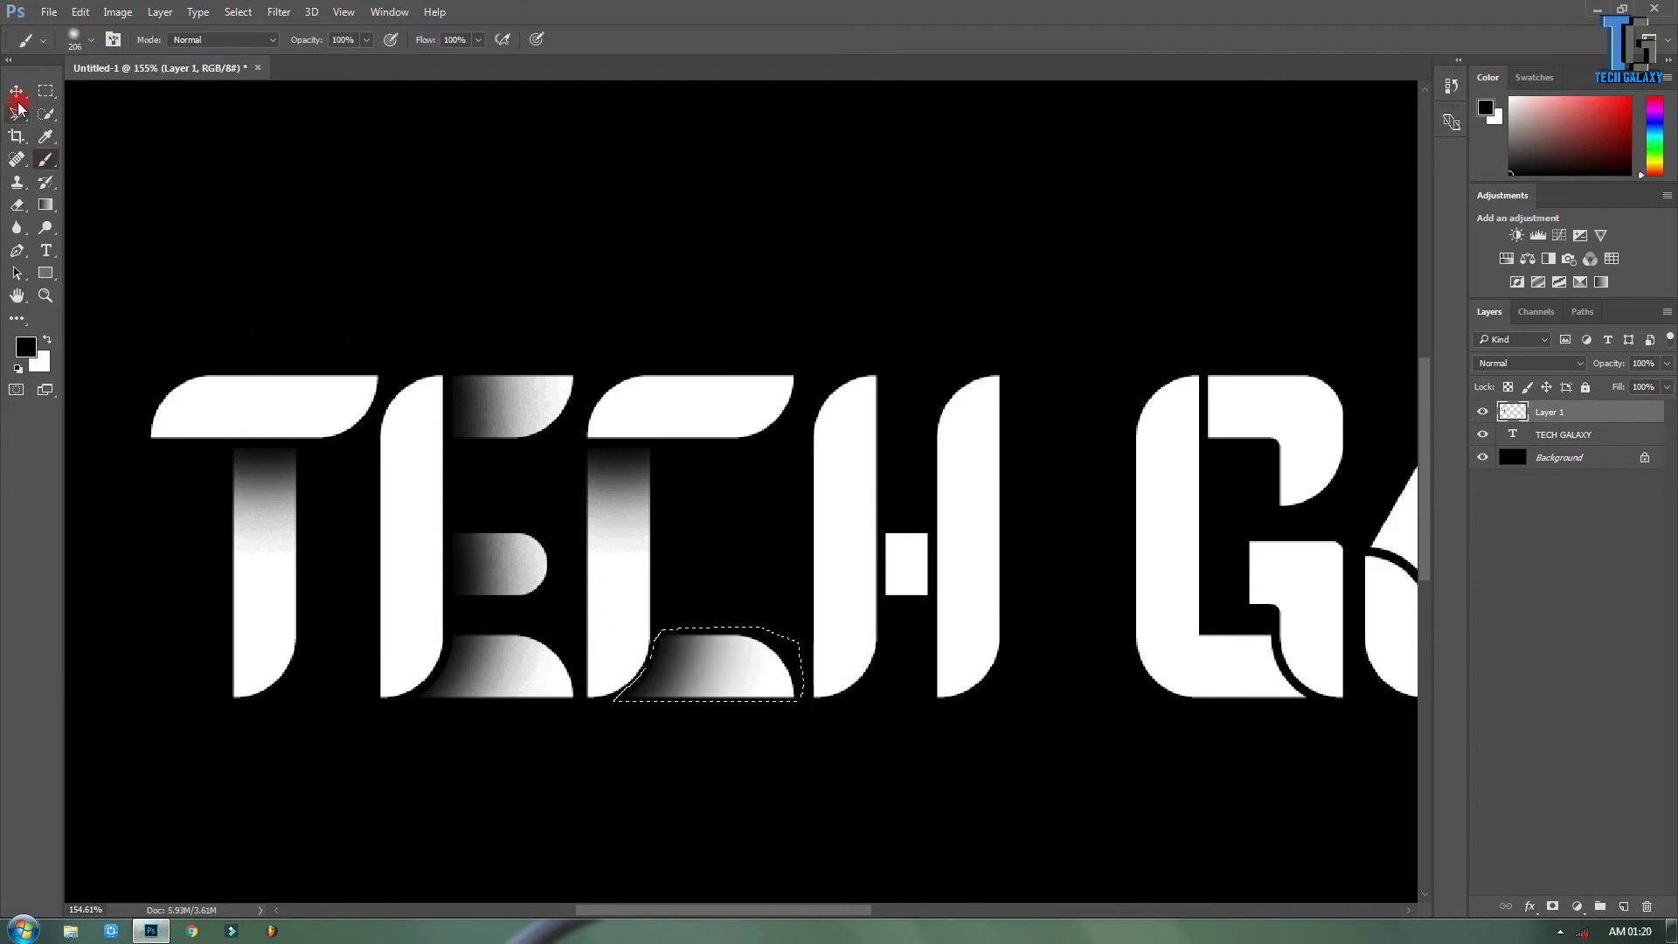
pyautogui.click(882, 527)
pyautogui.click(883, 601)
pyautogui.click(932, 598)
pyautogui.press('g')
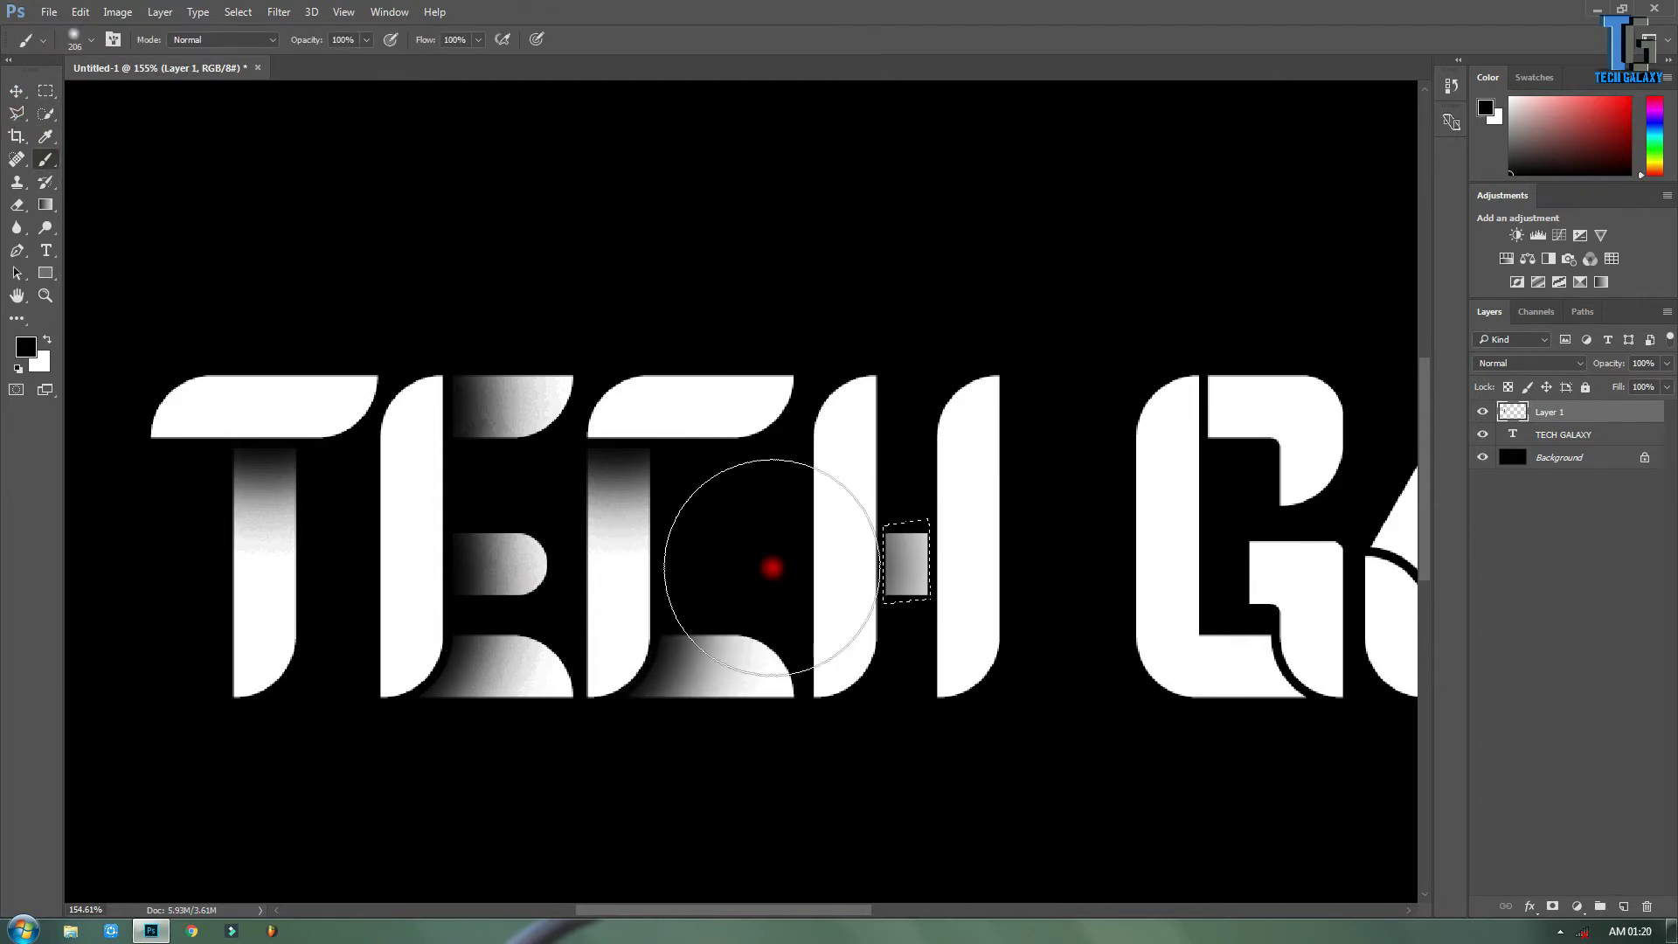
pyautogui.moveTo(768, 562); pyautogui.dragTo(931, 647)
# Select the top of the G and shade its left side with soft black.
pyautogui.hscroll(5, 784, 376)
pyautogui.click(773, 454)
pyautogui.click(913, 503)
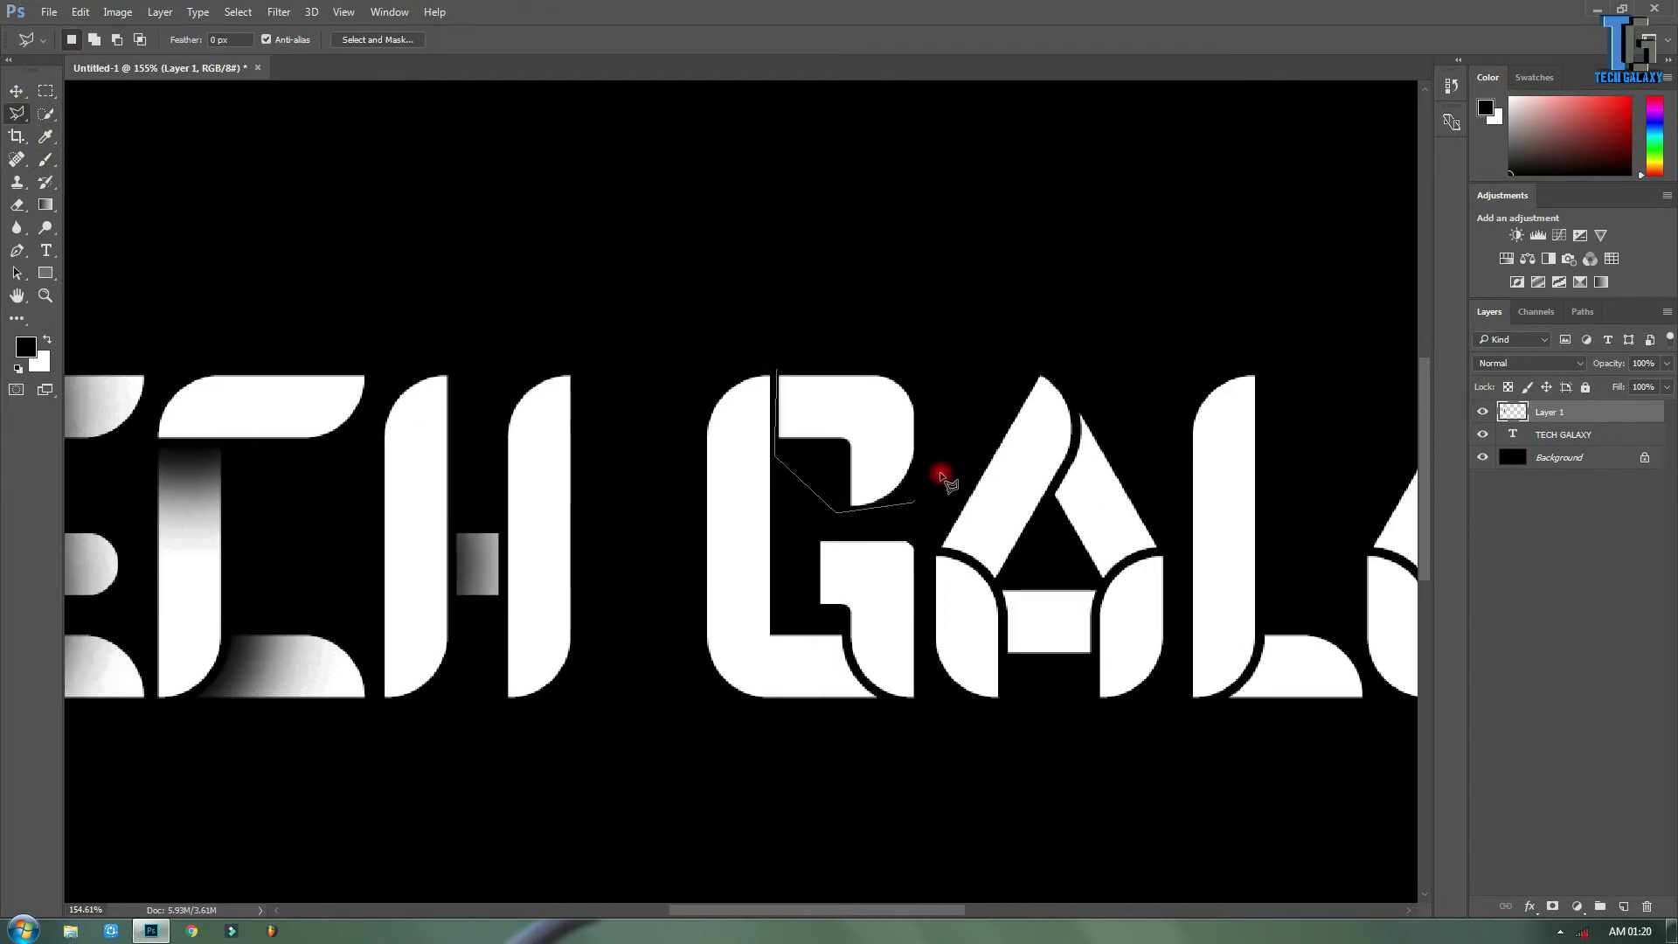
pyautogui.click(943, 360)
pyautogui.click(778, 367)
pyautogui.press('b')
pyautogui.moveTo(666, 401); pyautogui.dragTo(668, 406)
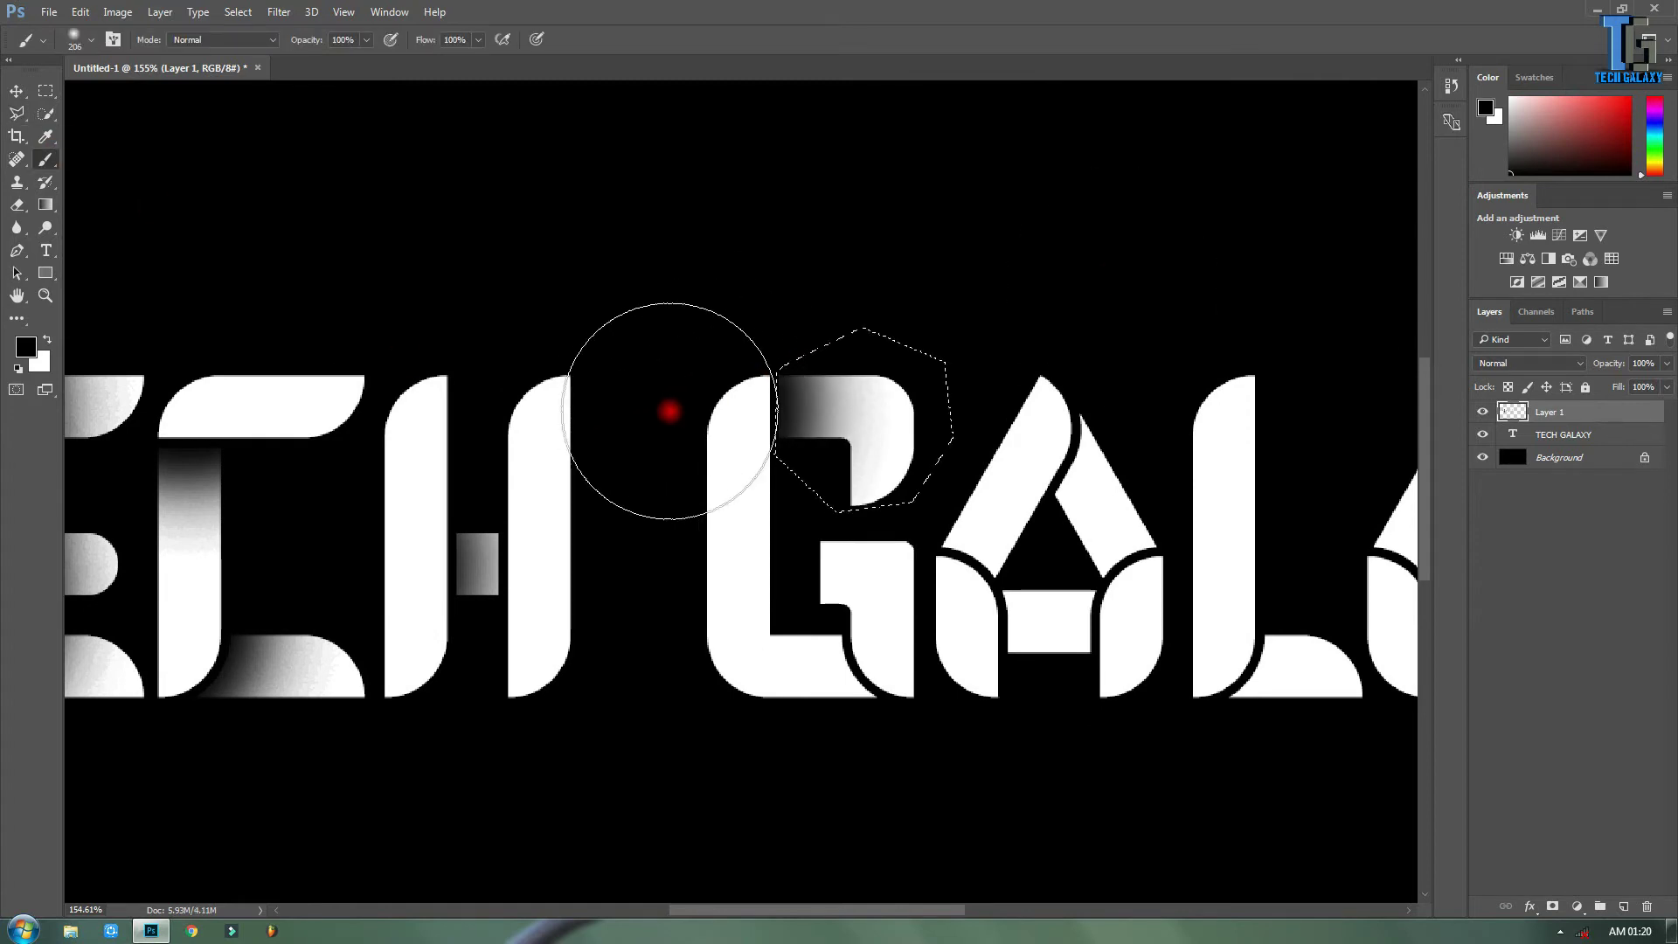
# Select the G's lower-left segment and paint soft dark shading into it.
pyautogui.hotkey('ctrl', 'd')
pyautogui.press('l')
pyautogui.click(808, 623)
pyautogui.click(846, 629)
pyautogui.click(856, 677)
pyautogui.click(877, 708)
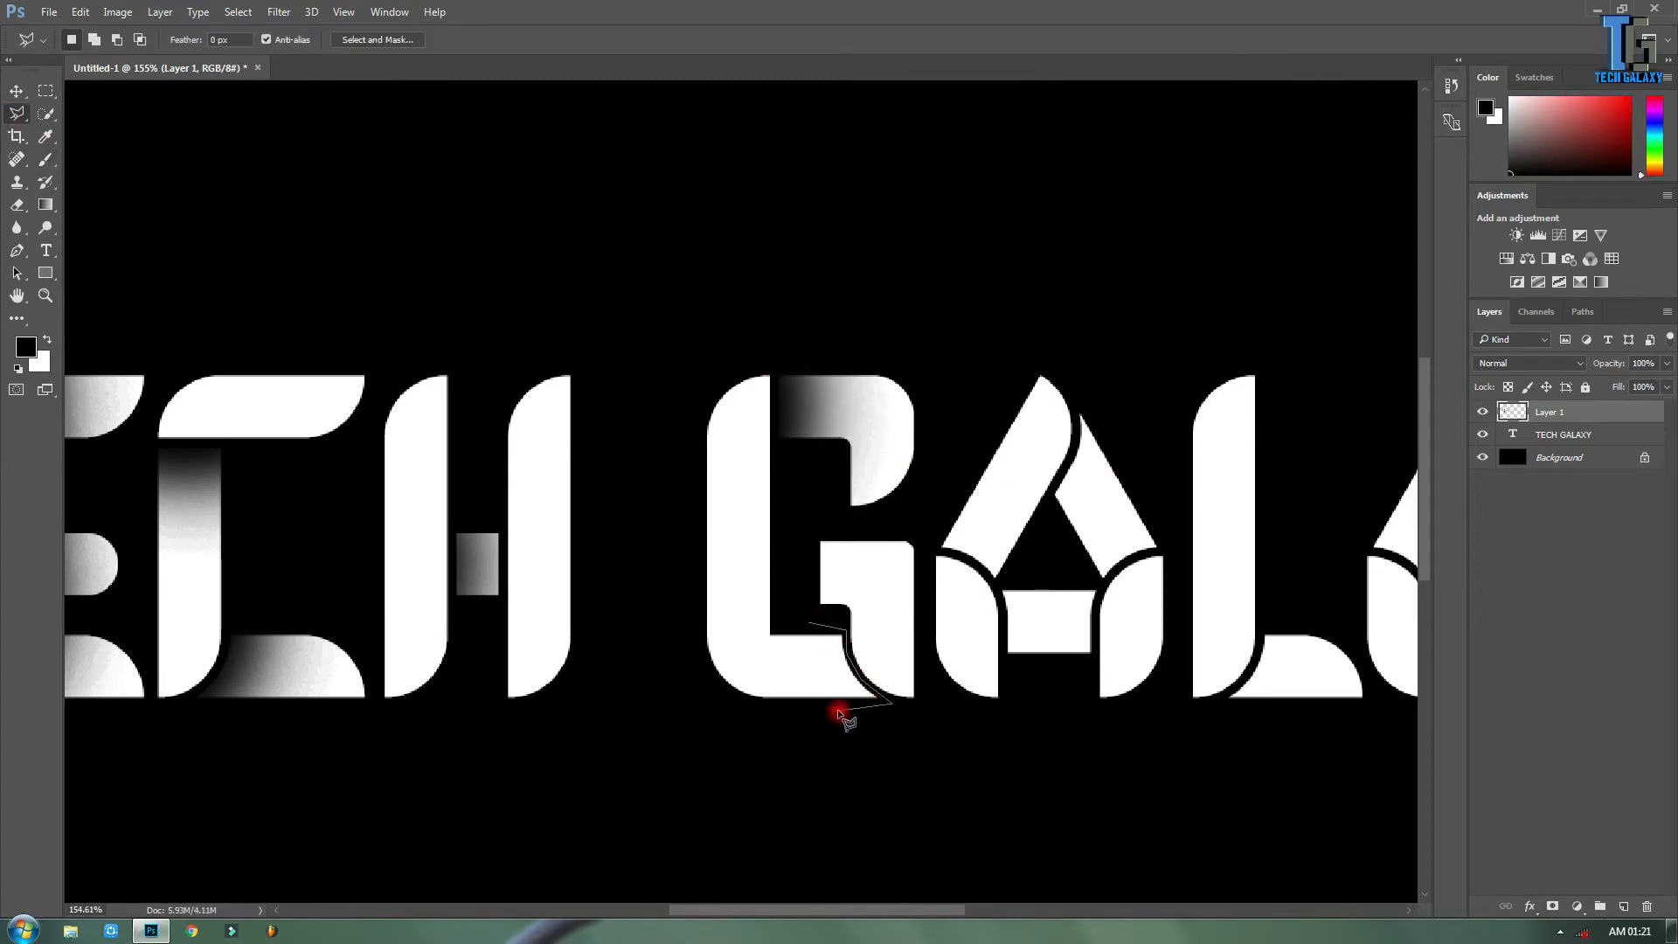
pyautogui.click(664, 712)
pyautogui.click(690, 345)
pyautogui.click(773, 346)
pyautogui.click(808, 622)
pyautogui.press('b')
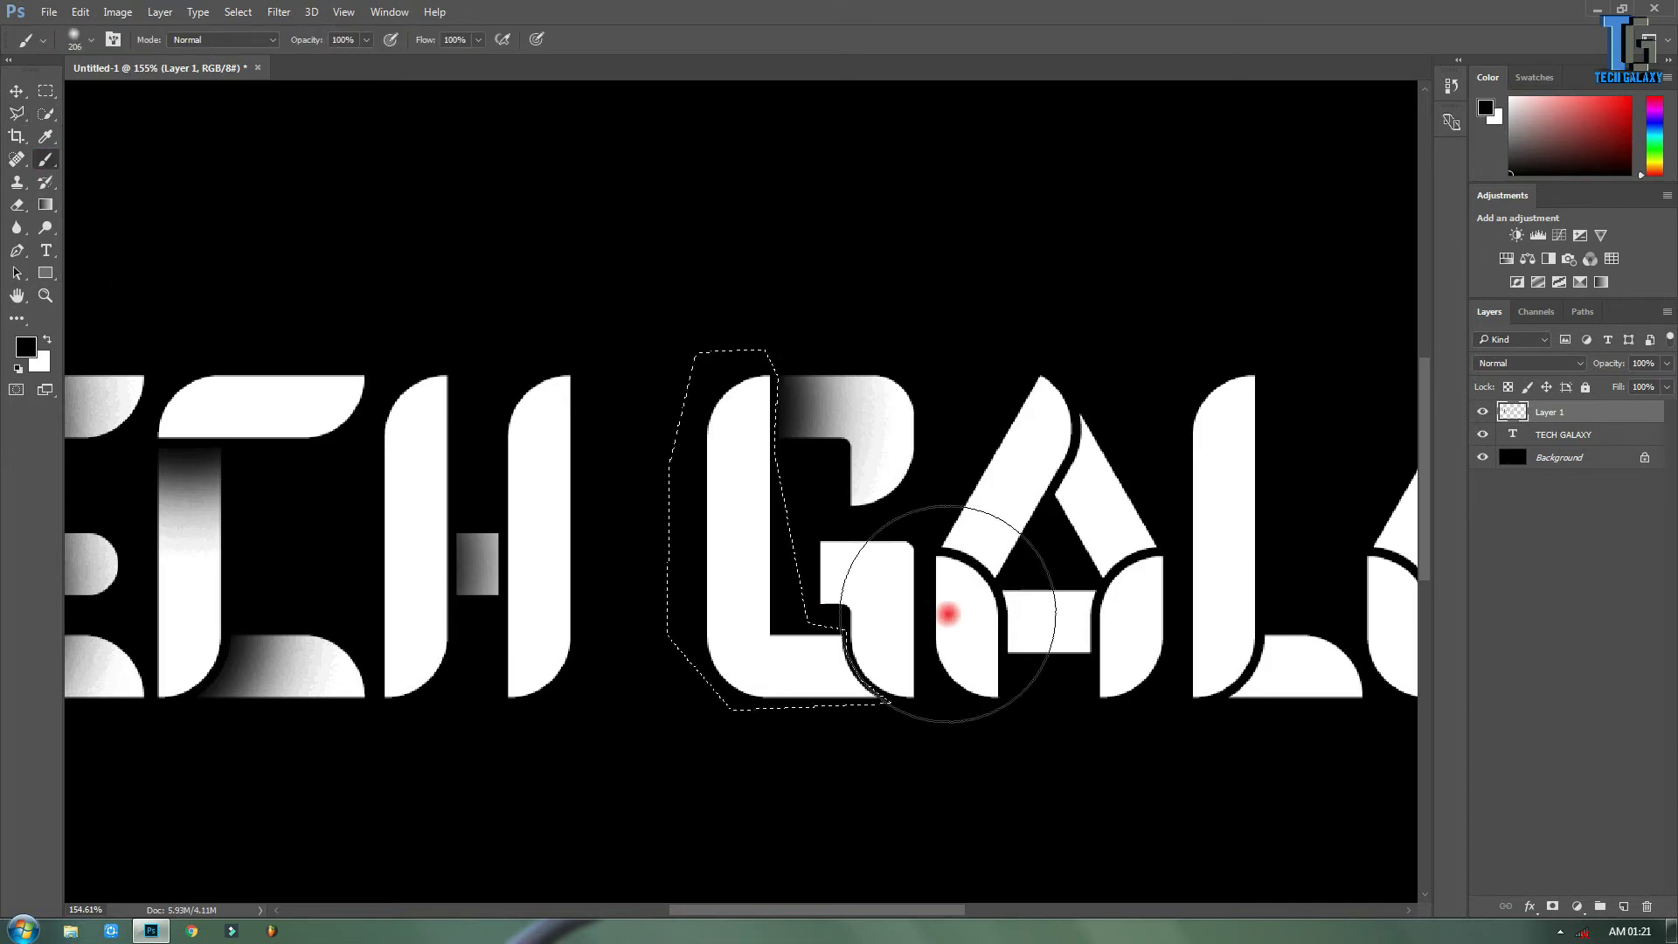
pyautogui.click(955, 599)
# Select the first A's right stroke and paint a dark gradient into it.
pyautogui.press('l')
pyautogui.moveTo(807, 909); pyautogui.dragTo(886, 910)
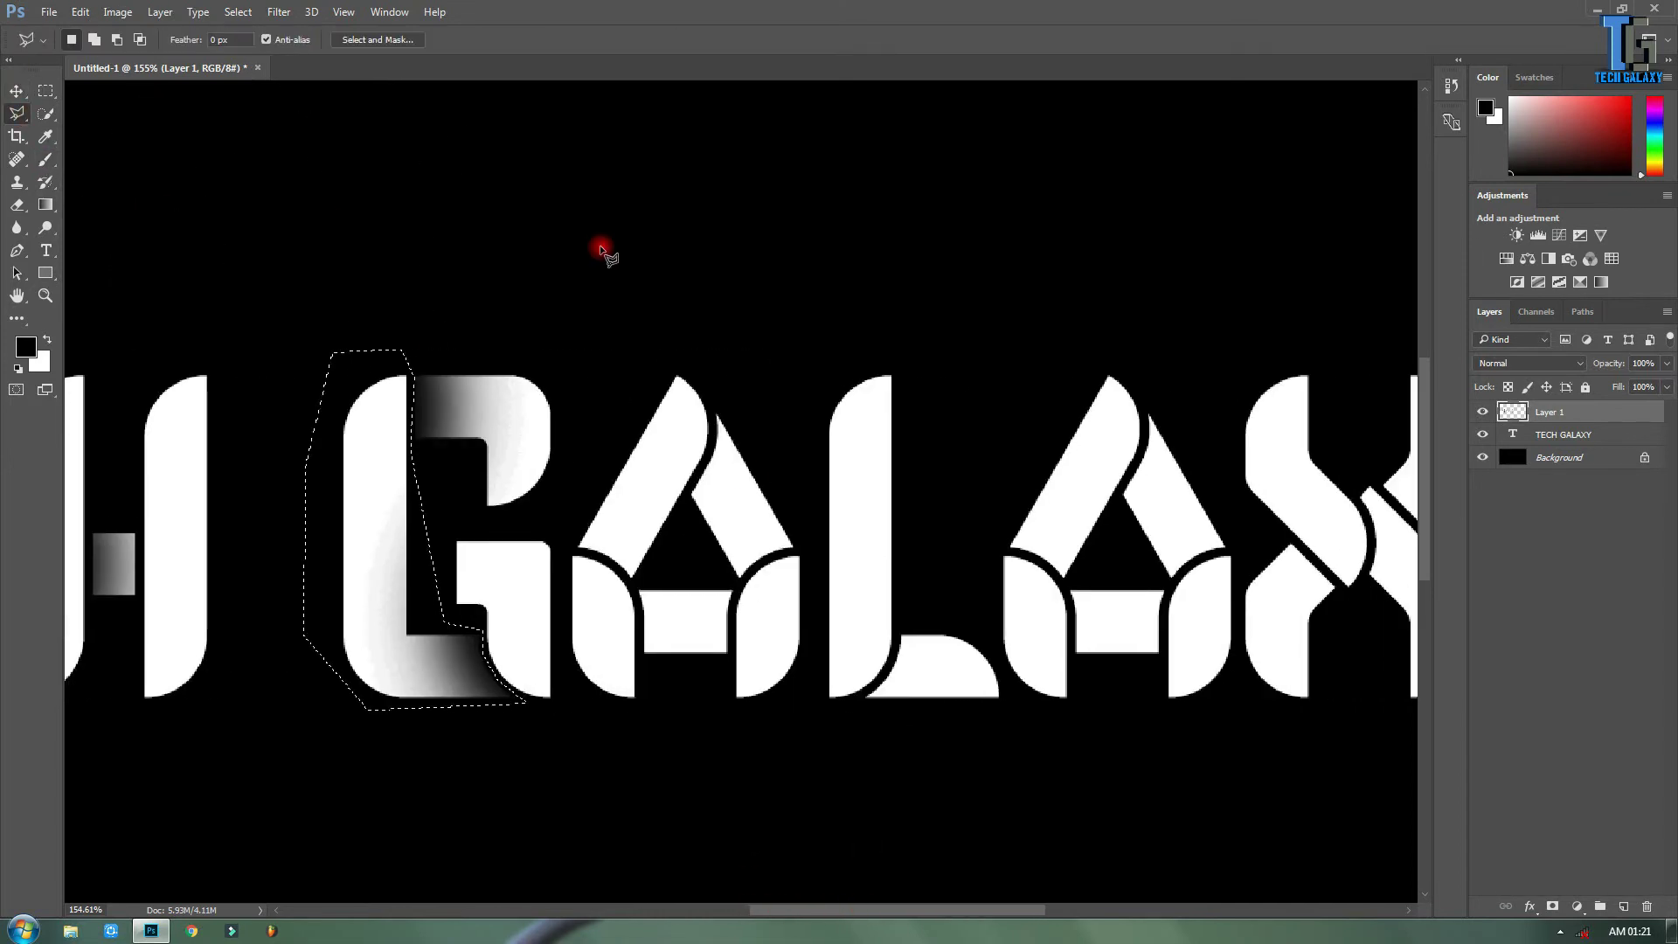
pyautogui.click(688, 499)
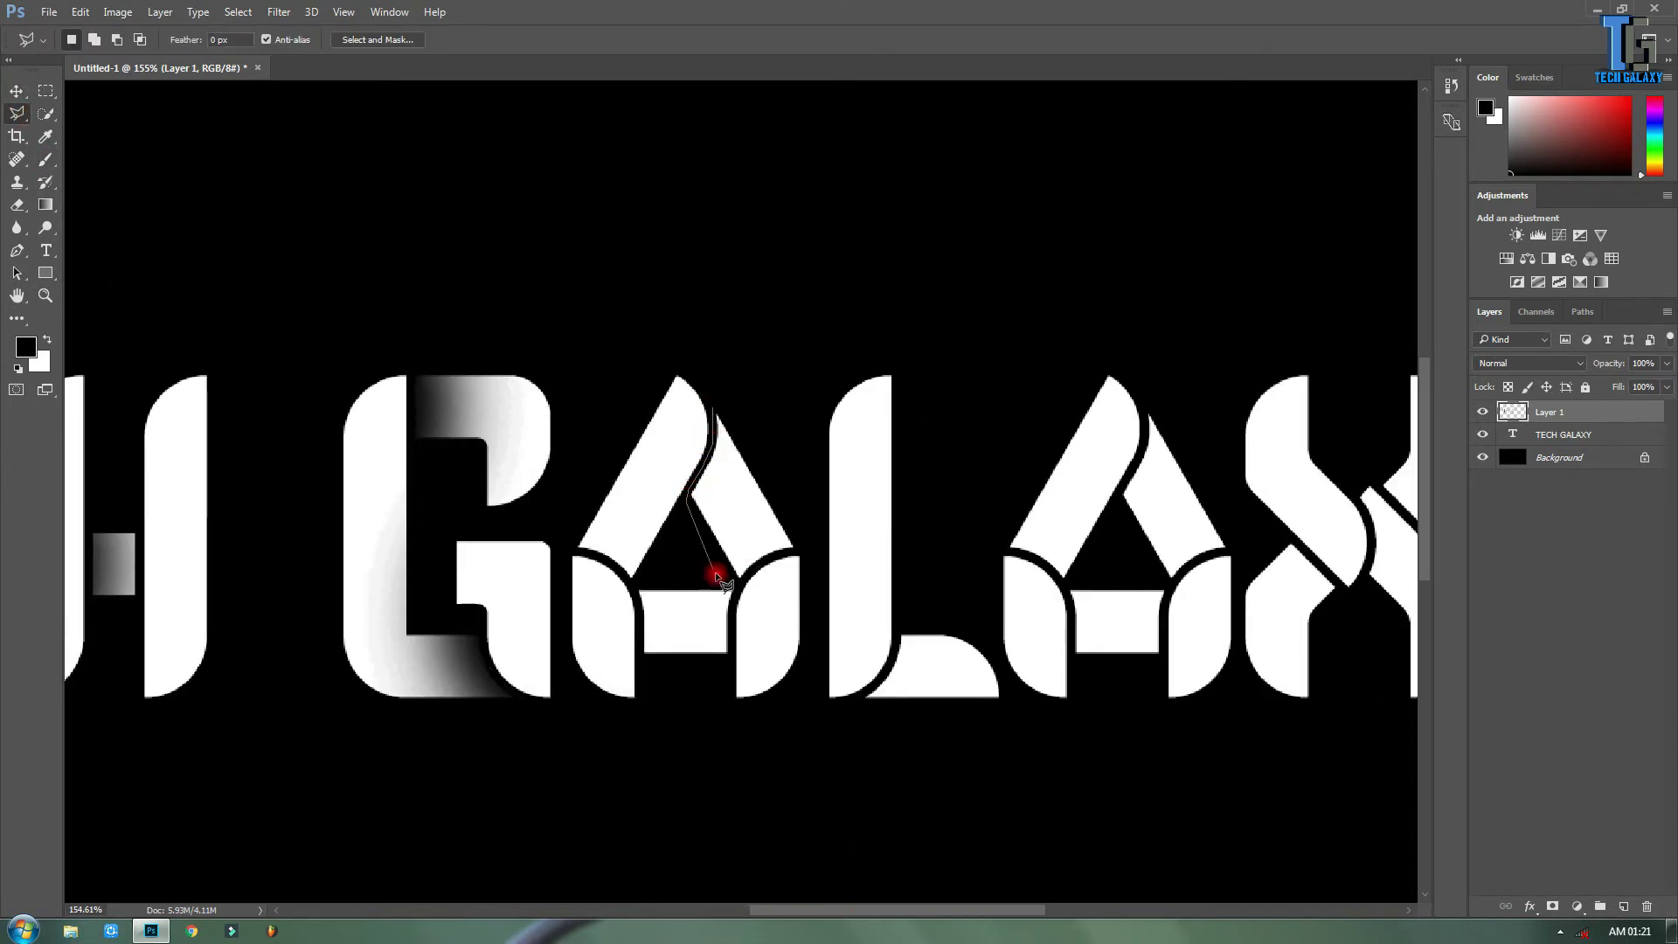
pyautogui.click(797, 549)
pyautogui.click(734, 399)
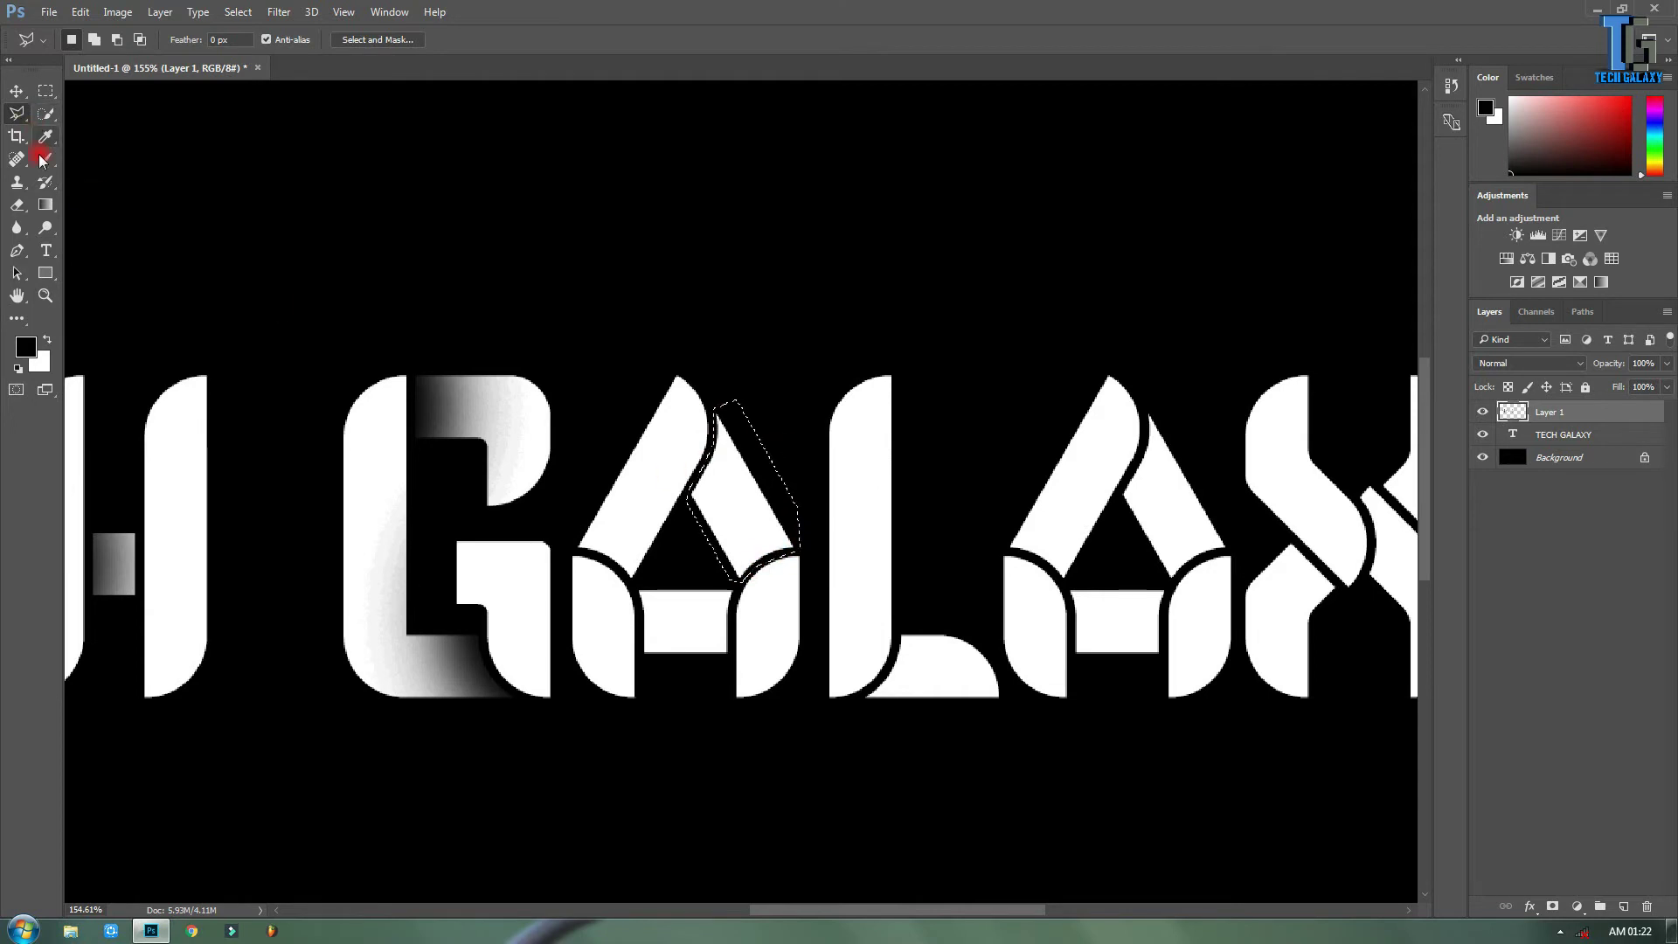
pyautogui.press('b')
pyautogui.click(600, 418)
# Select the first A's lower-right bowl and paint a soft black gradient at its top.
pyautogui.press('l')
pyautogui.scroll(2, 730, 539)
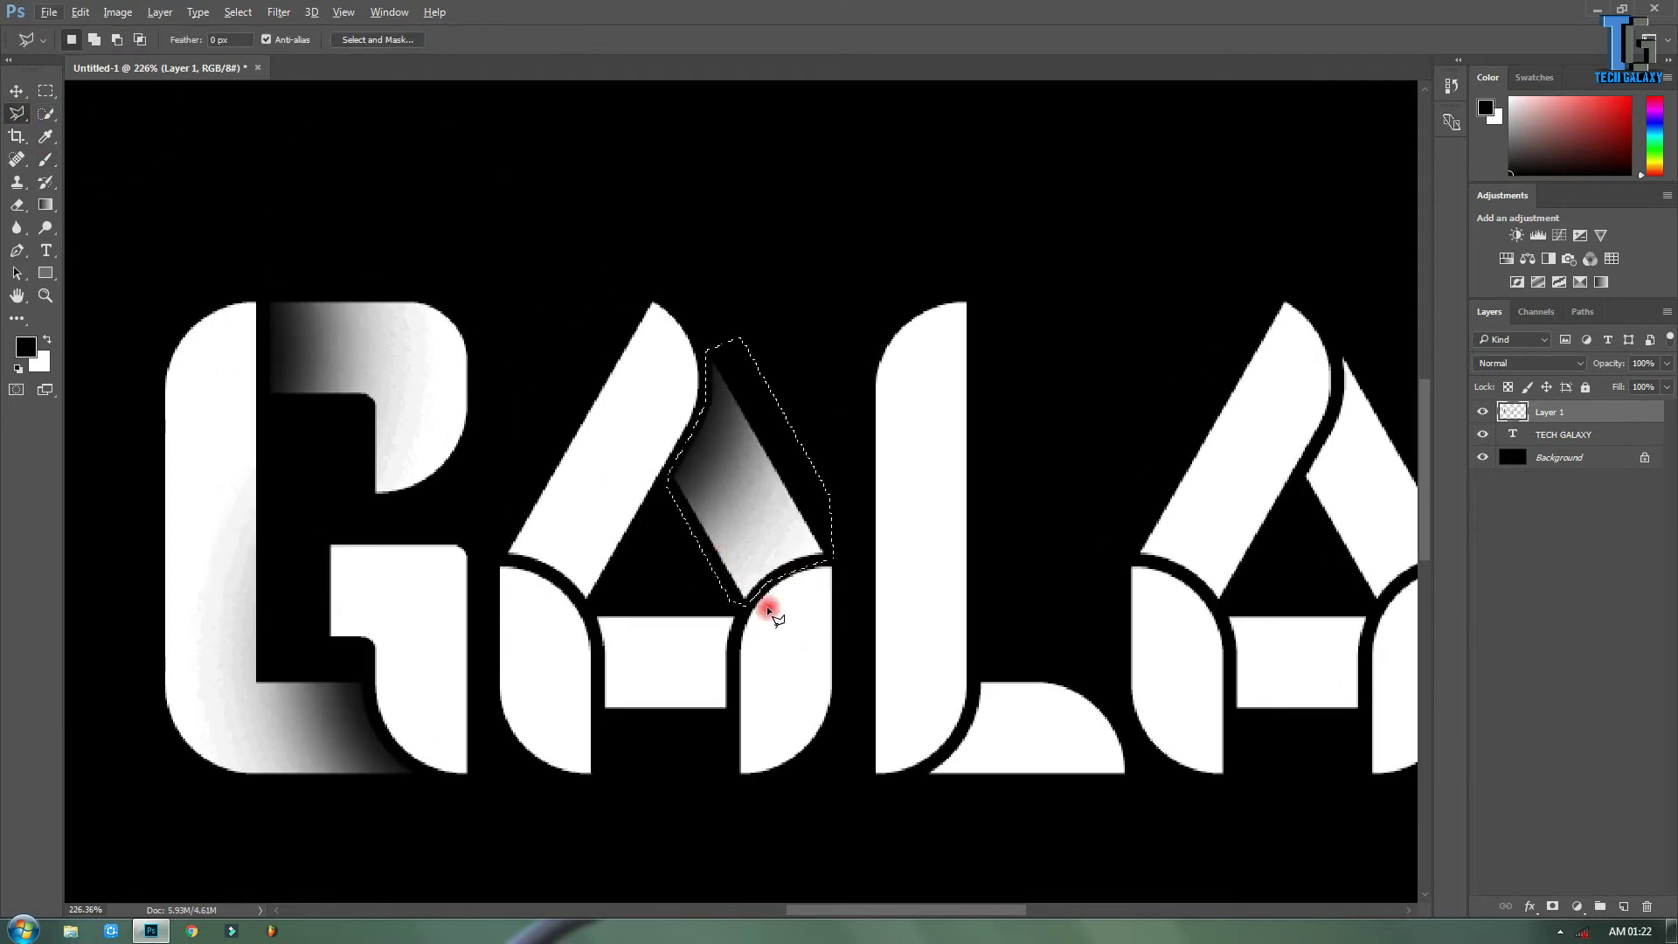
pyautogui.click(743, 613)
pyautogui.click(723, 786)
pyautogui.click(775, 786)
pyautogui.click(847, 706)
pyautogui.click(844, 559)
pyautogui.click(744, 614)
pyautogui.press('b')
pyautogui.moveTo(693, 442); pyautogui.dragTo(816, 401)
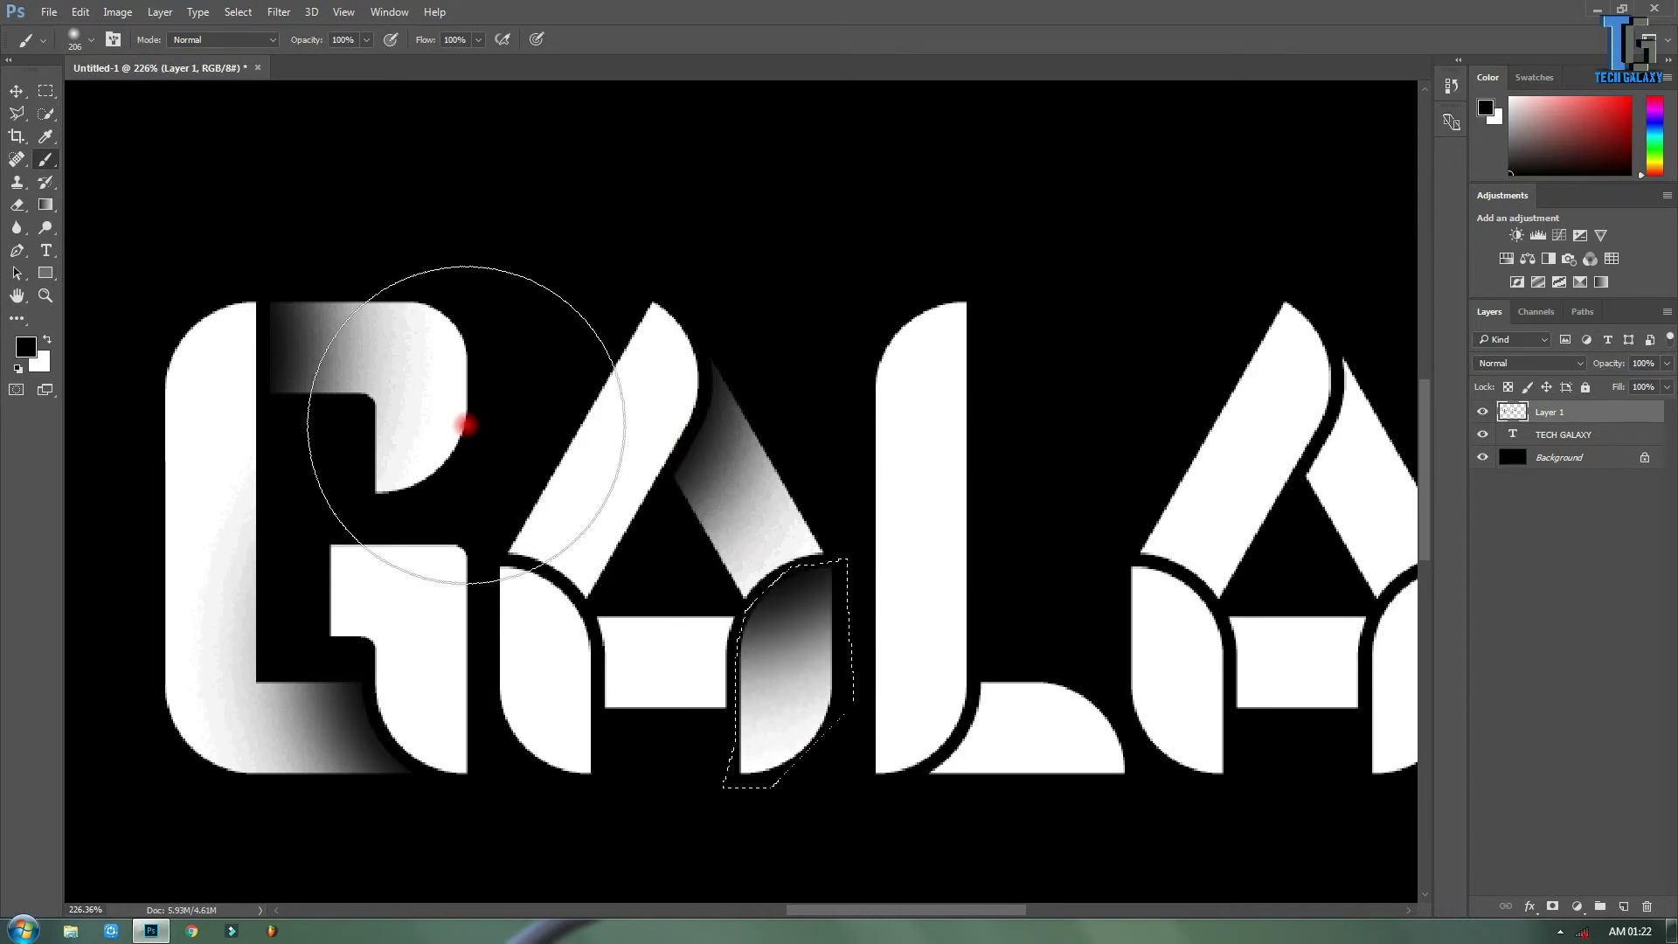
# Select the A's centre bar and brush dark shading into it.
pyautogui.press('l')
pyautogui.moveTo(590, 609); pyautogui.dragTo(603, 701)
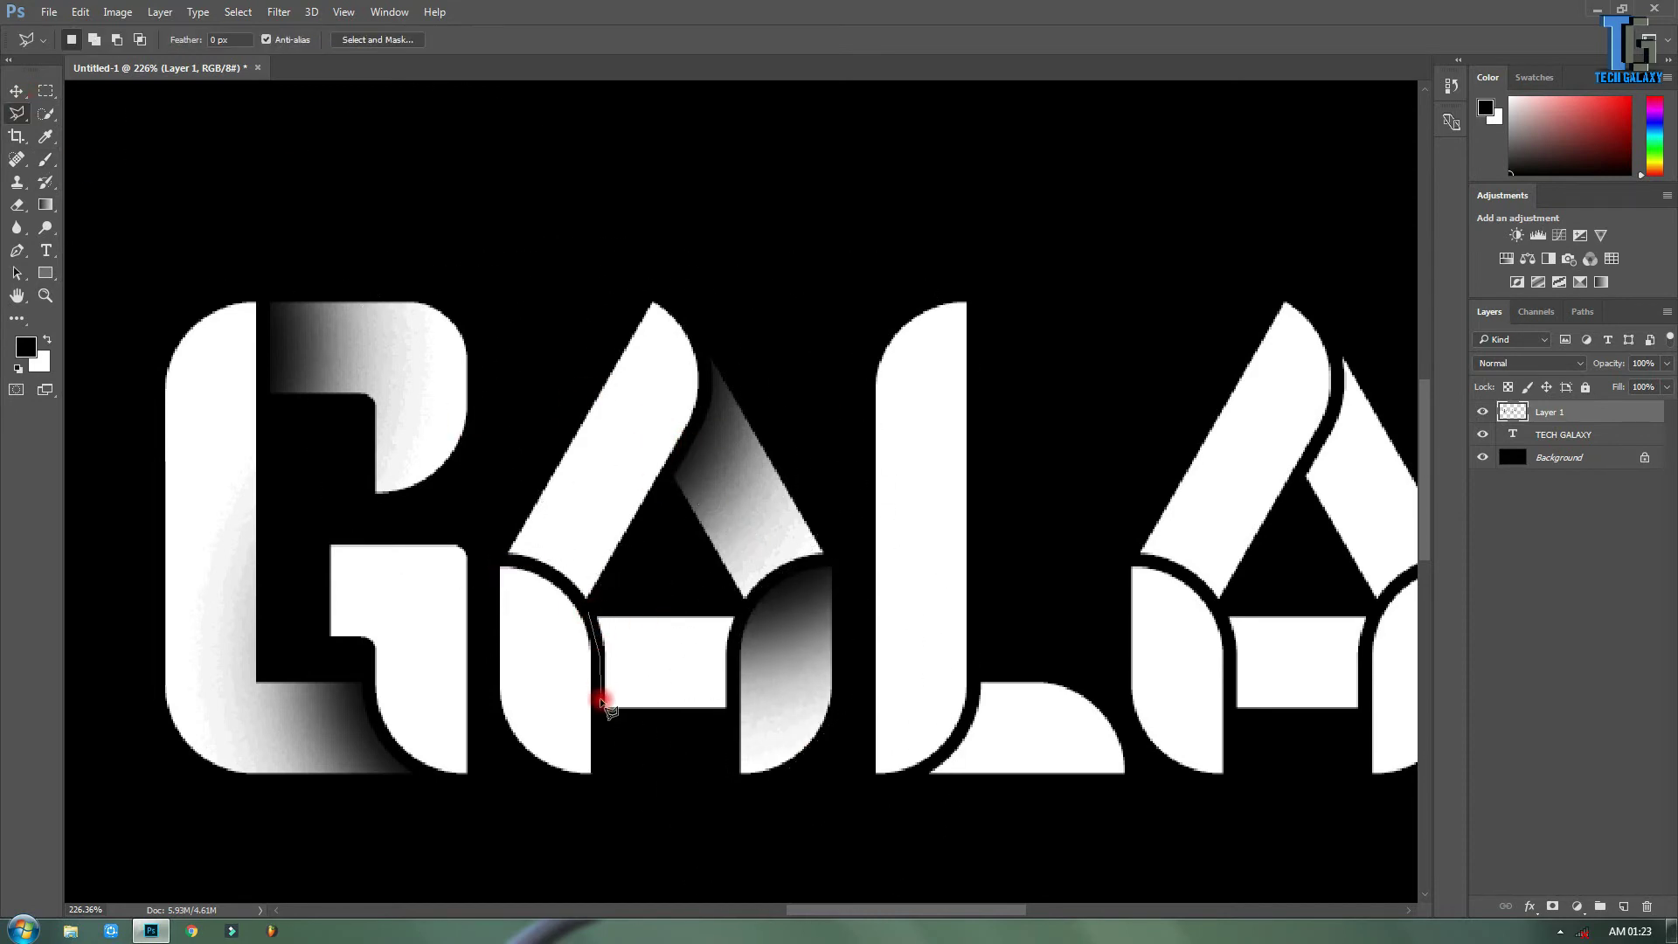
pyautogui.doubleClick(741, 606)
pyautogui.press('b')
pyautogui.moveTo(411, 664); pyautogui.dragTo(378, 599)
# Select the A's left bowl and shade its top with soft black.
pyautogui.press('l')
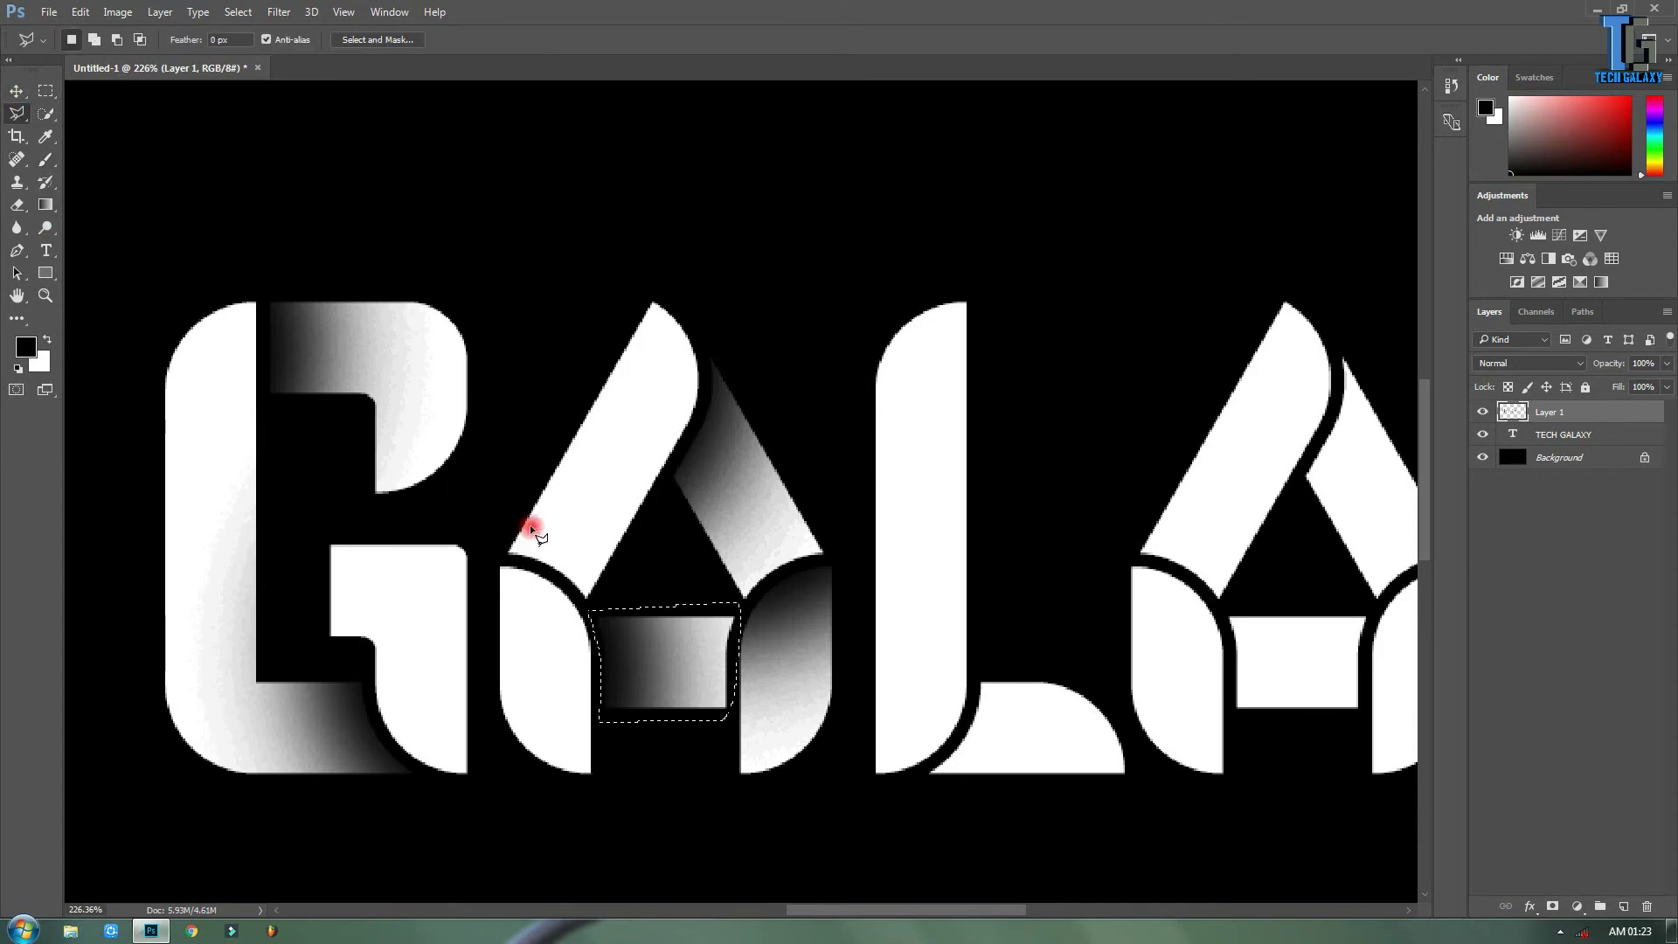
pyautogui.moveTo(595, 742); pyautogui.dragTo(487, 686)
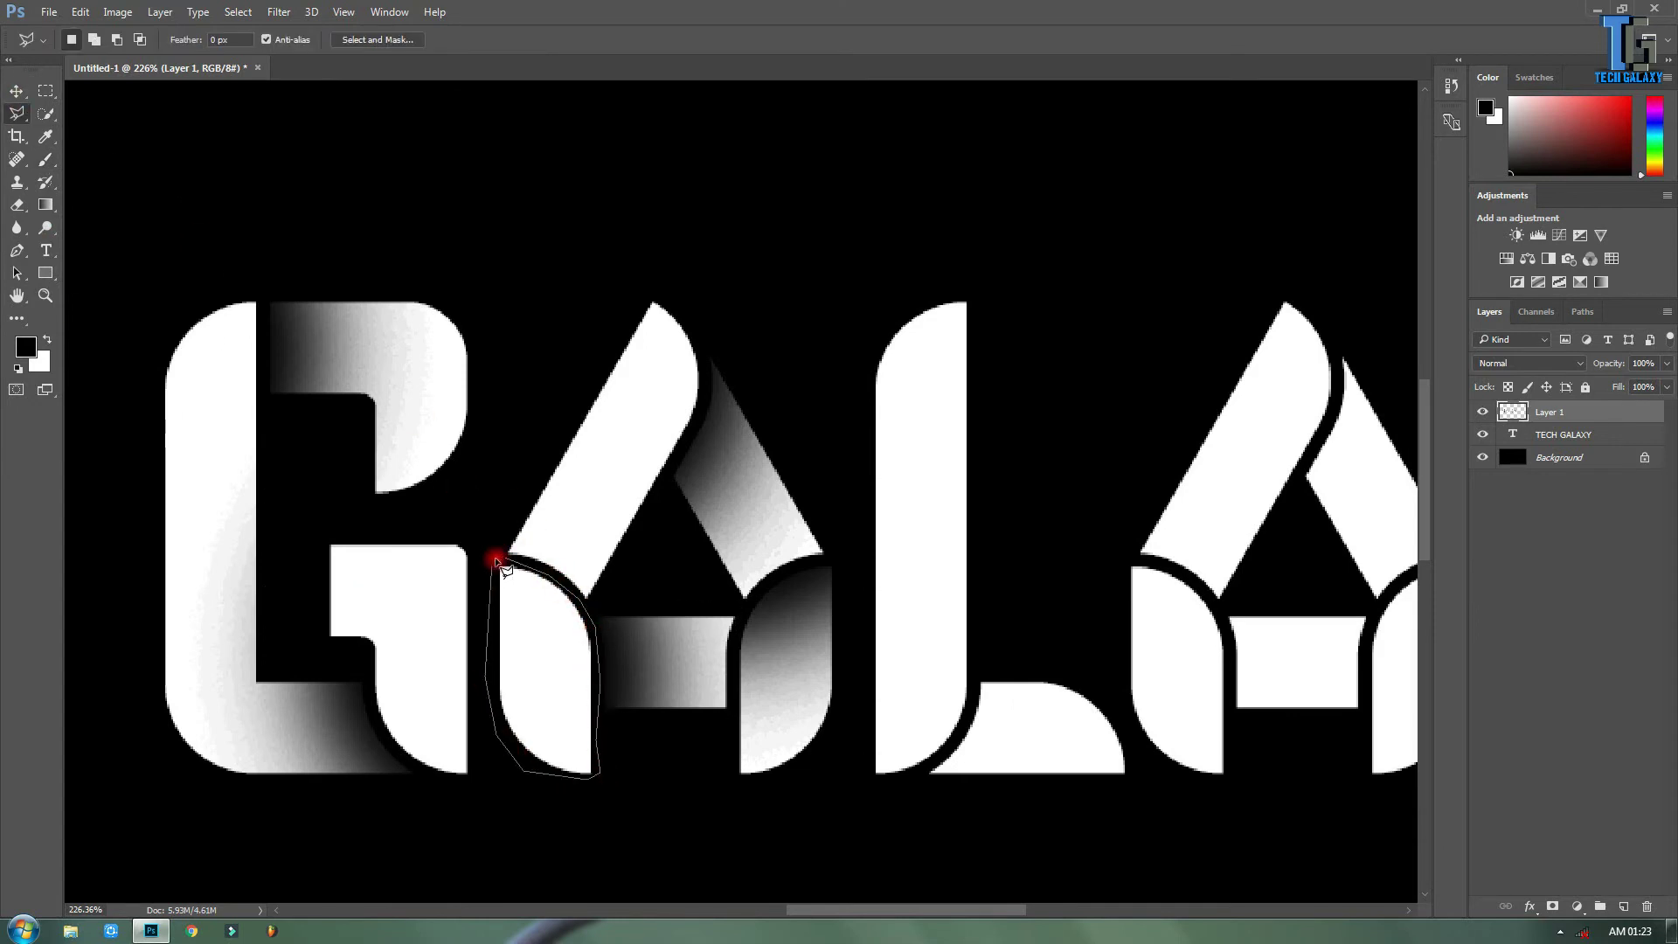
pyautogui.click(496, 561)
pyautogui.press('b')
pyautogui.moveTo(528, 401); pyautogui.dragTo(599, 427)
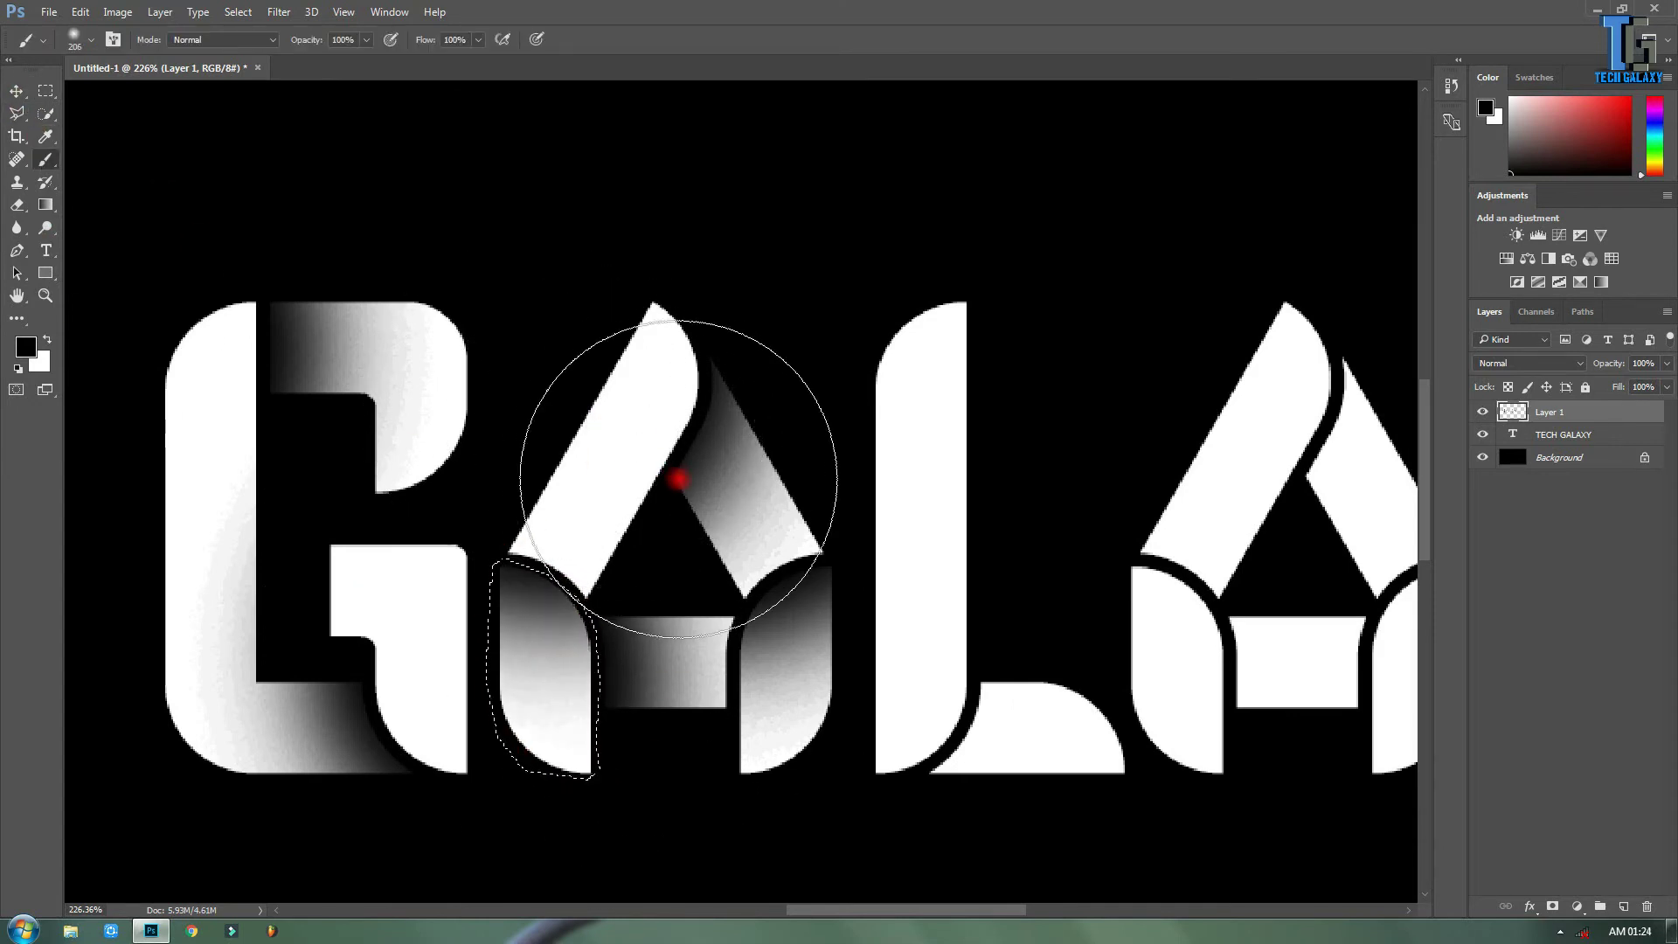
pyautogui.moveTo(678, 478); pyautogui.dragTo(737, 554)
# Select the A's left stroke and shade its top with a soft black gradient.
pyautogui.press('l')
pyautogui.click(643, 298)
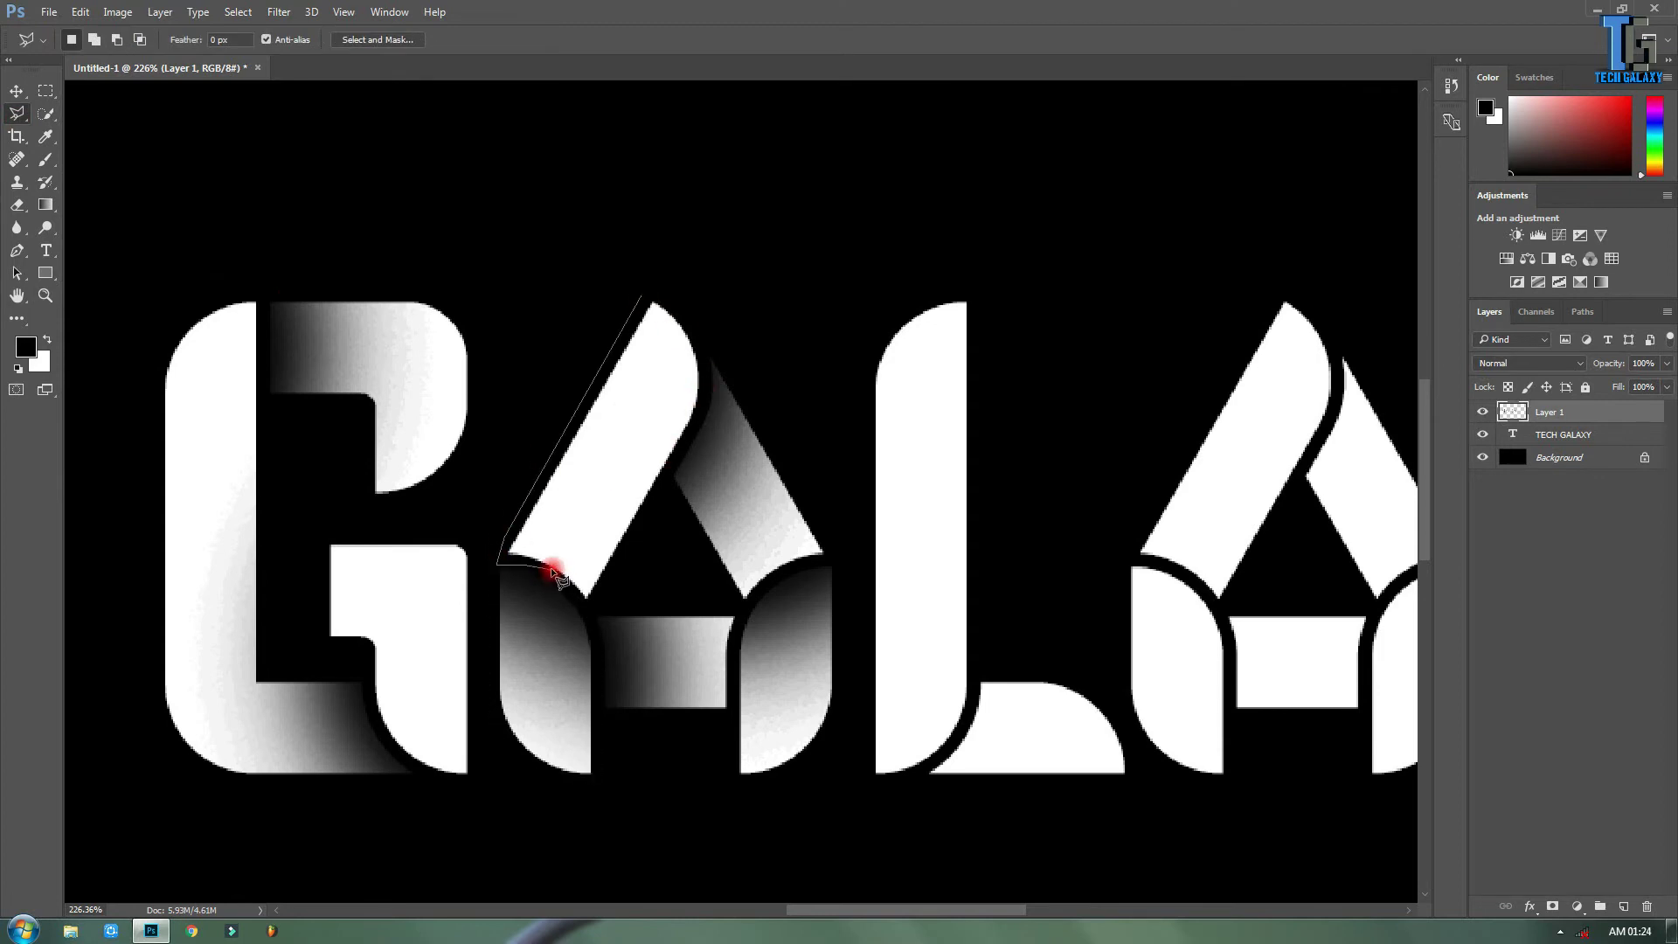
pyautogui.click(615, 597)
pyautogui.click(710, 377)
pyautogui.click(642, 297)
pyautogui.press('b')
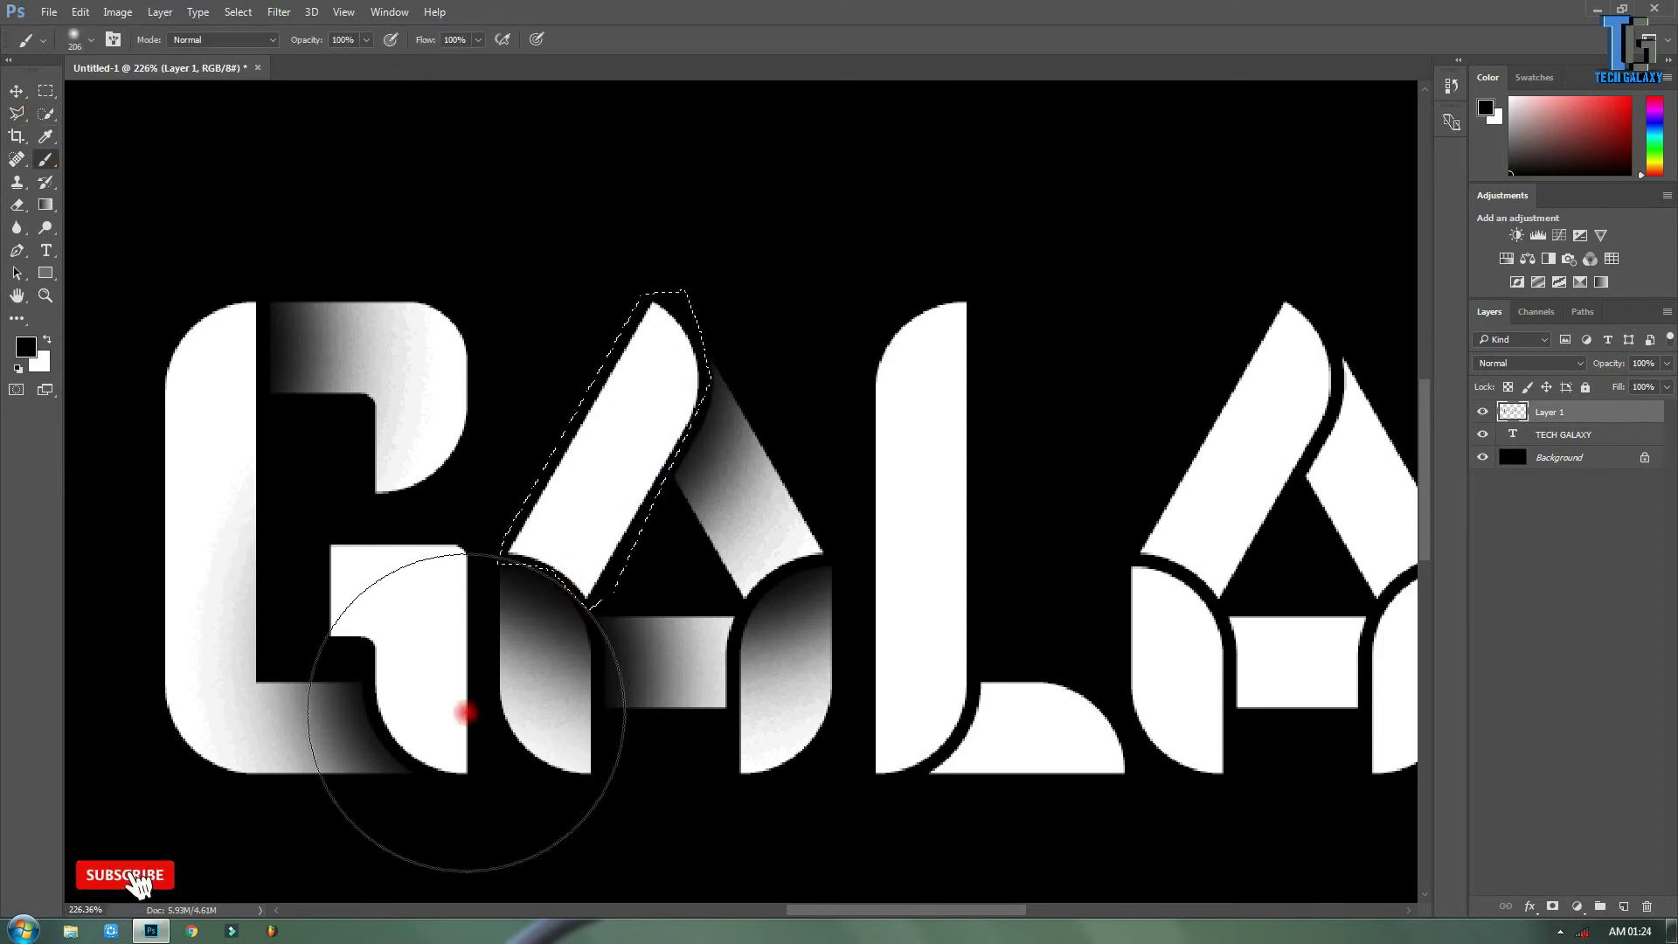
pyautogui.moveTo(461, 708)
pyautogui.mouseDown()
pyautogui.moveTo(785, 202)
pyautogui.moveTo(828, 239)
pyautogui.moveTo(906, 454)
pyautogui.mouseUp()
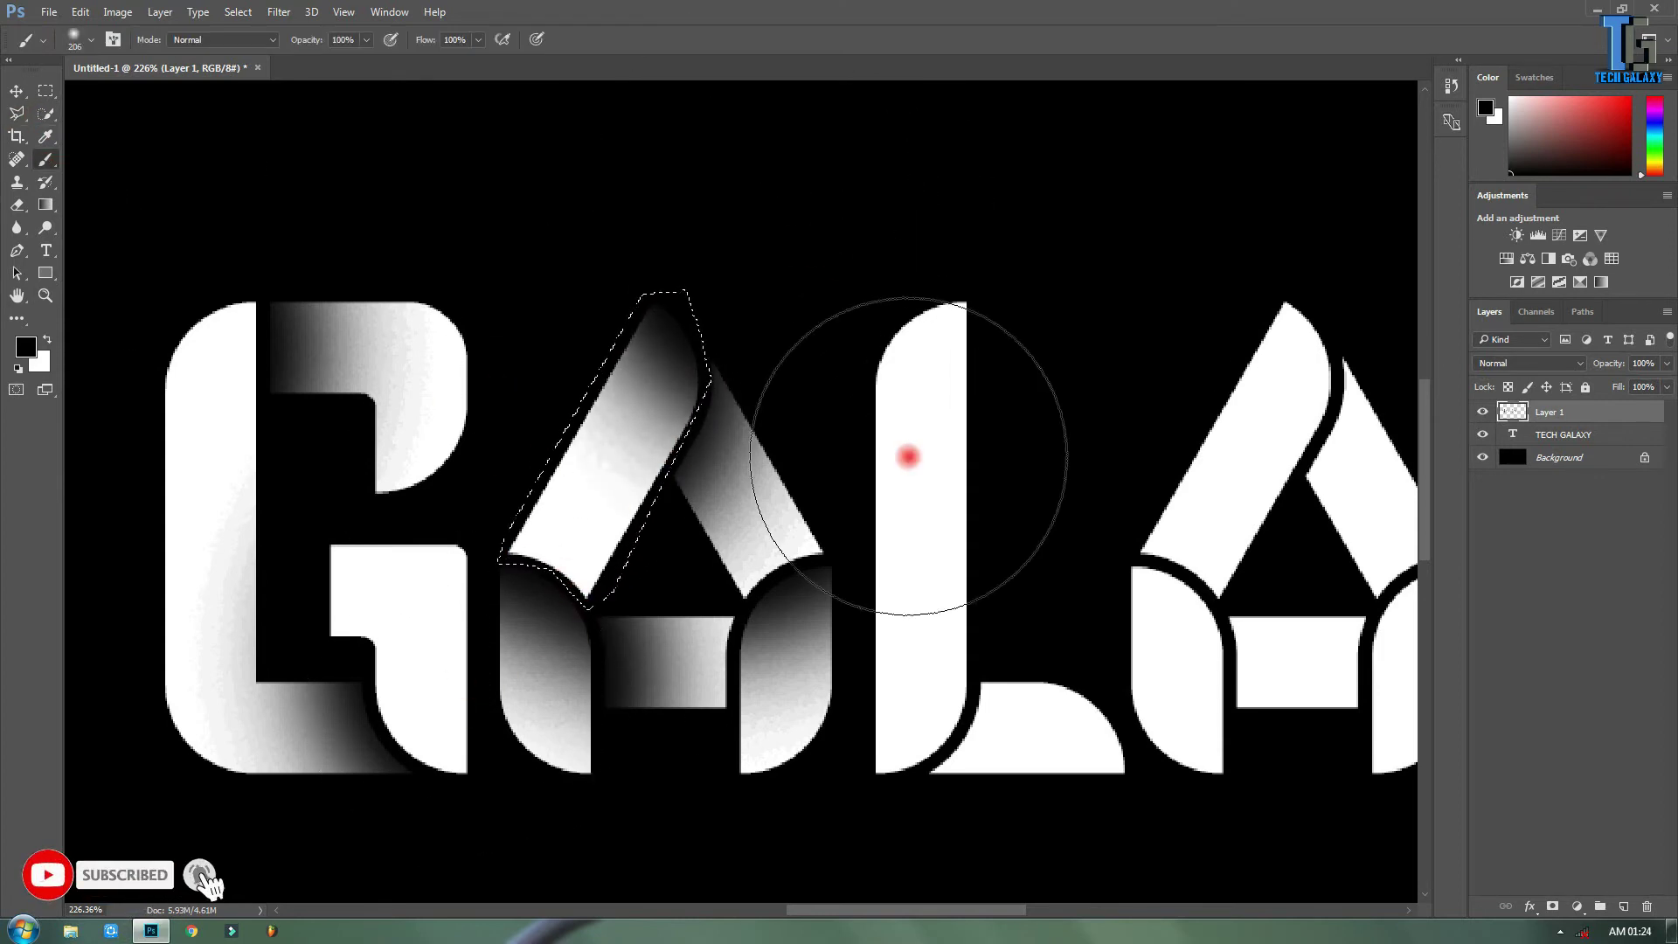
pyautogui.moveTo(899, 909); pyautogui.dragTo(960, 910)
# Select the L's curved foot and paint dark shading into it.
pyautogui.press('l')
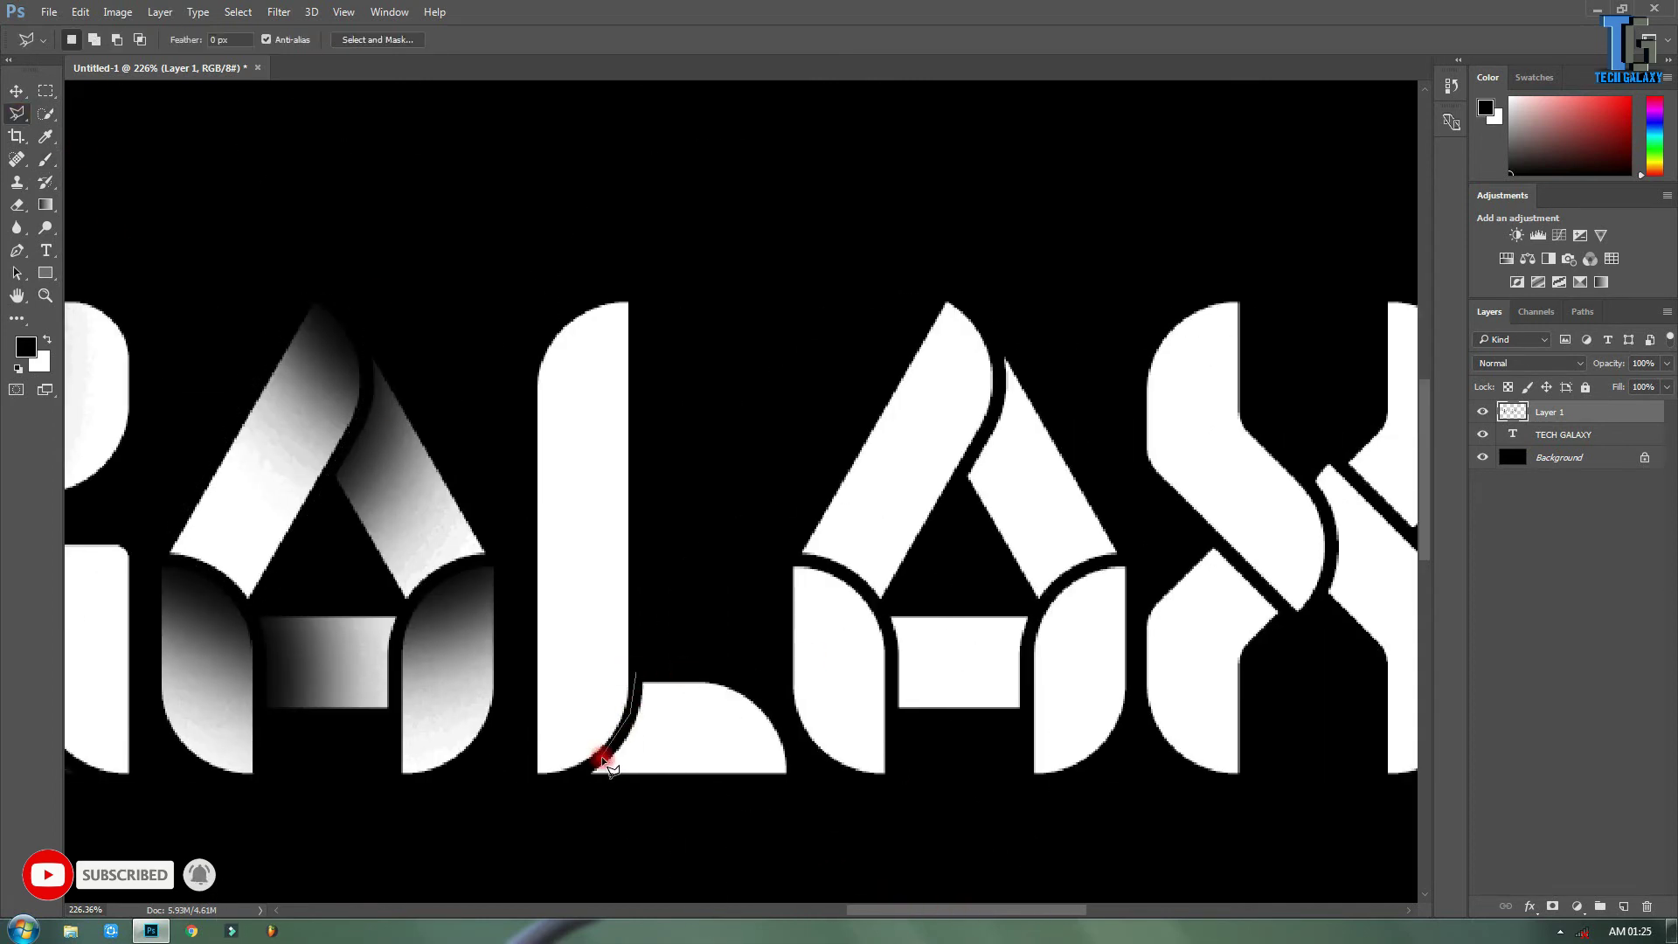
pyautogui.click(577, 778)
pyautogui.click(794, 785)
pyautogui.click(629, 680)
pyautogui.press('b')
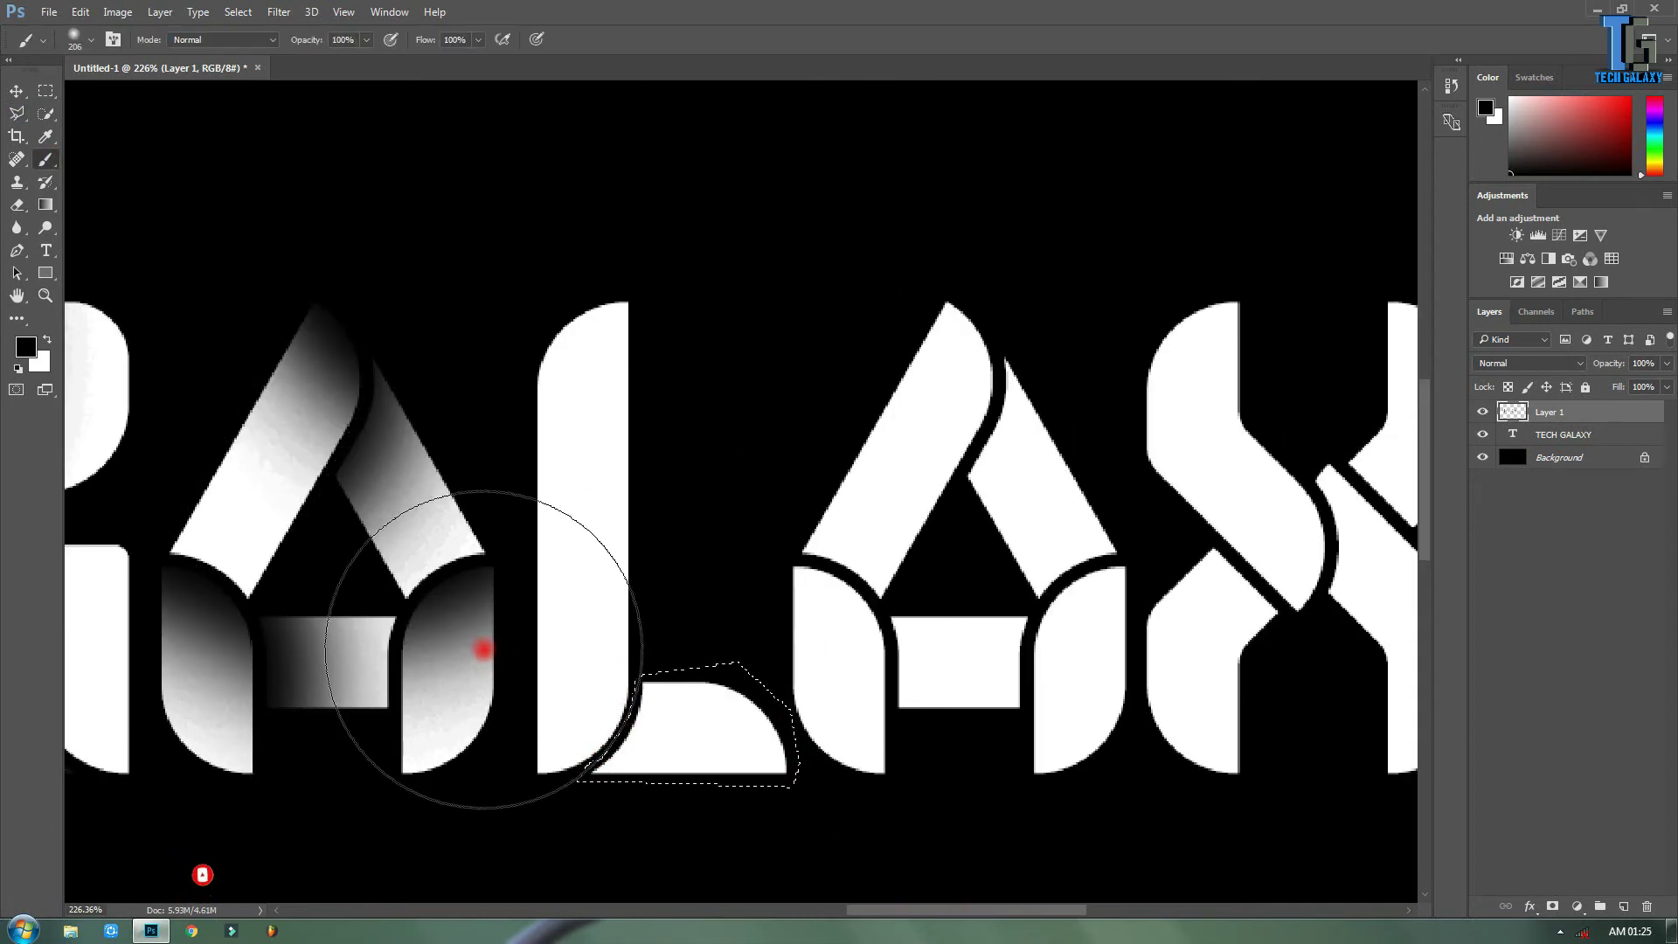
pyautogui.click(487, 644)
# Select the second A's left bowl and shade its top with soft black.
pyautogui.press('l')
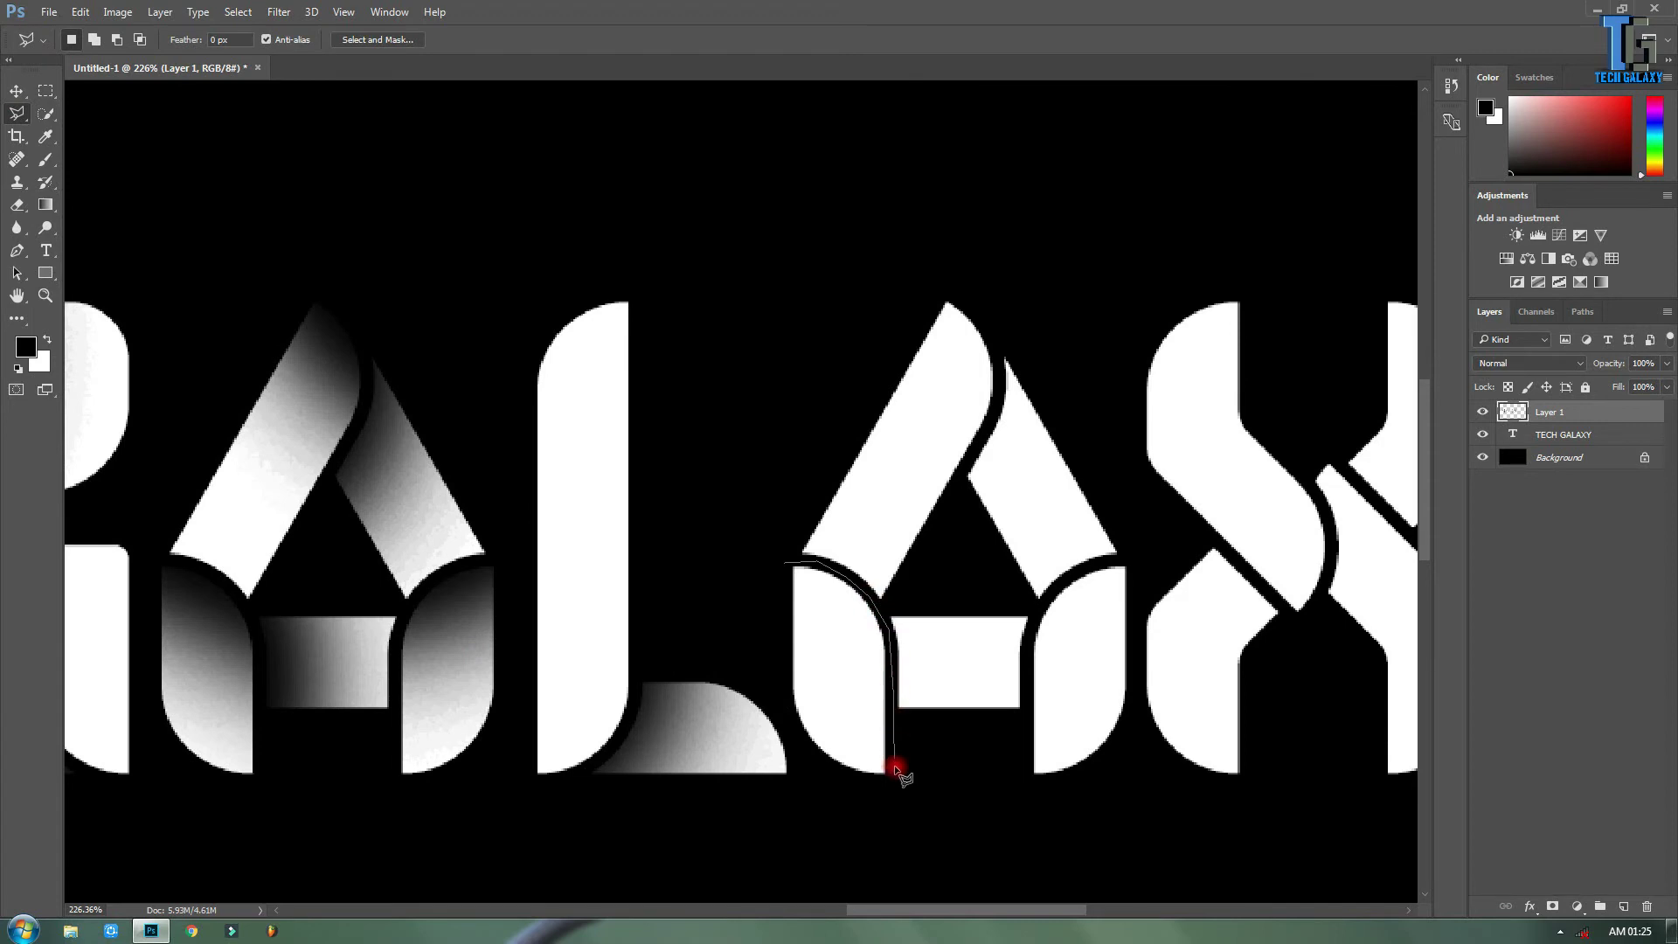
pyautogui.click(892, 778)
pyautogui.click(775, 685)
pyautogui.click(785, 566)
pyautogui.press('b')
pyautogui.moveTo(850, 408); pyautogui.dragTo(933, 441)
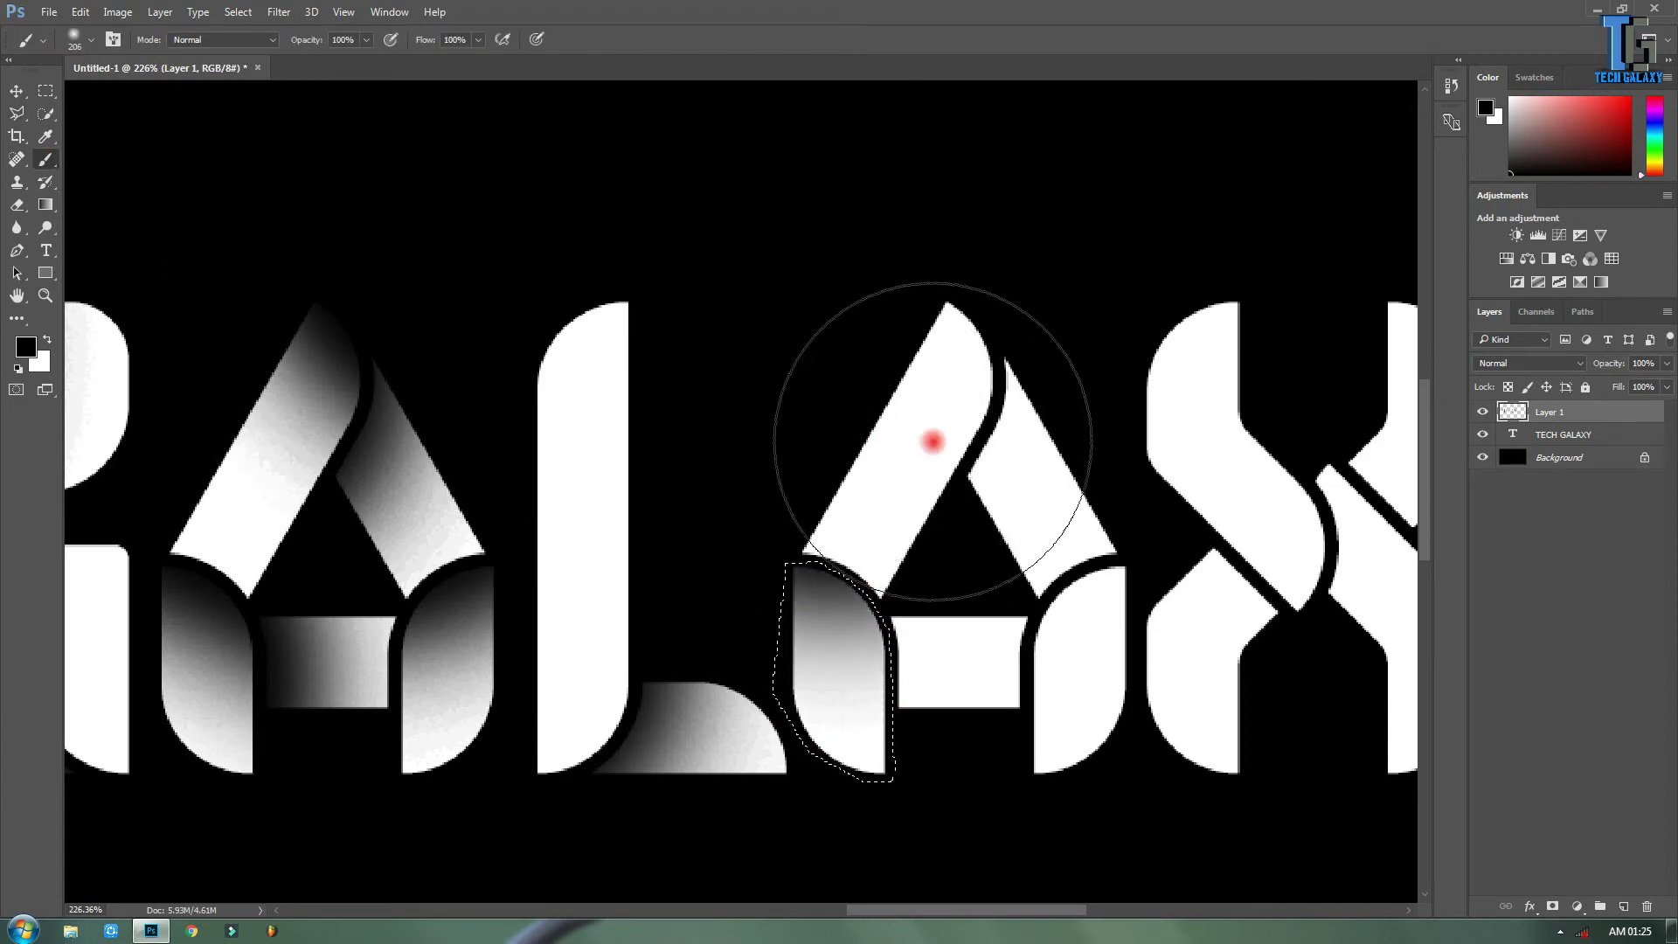
# Select the second A's left stroke and shade its top.
pyautogui.hotkey('ctrl', 'd')
pyautogui.press('l')
pyautogui.click(968, 303)
pyautogui.click(995, 360)
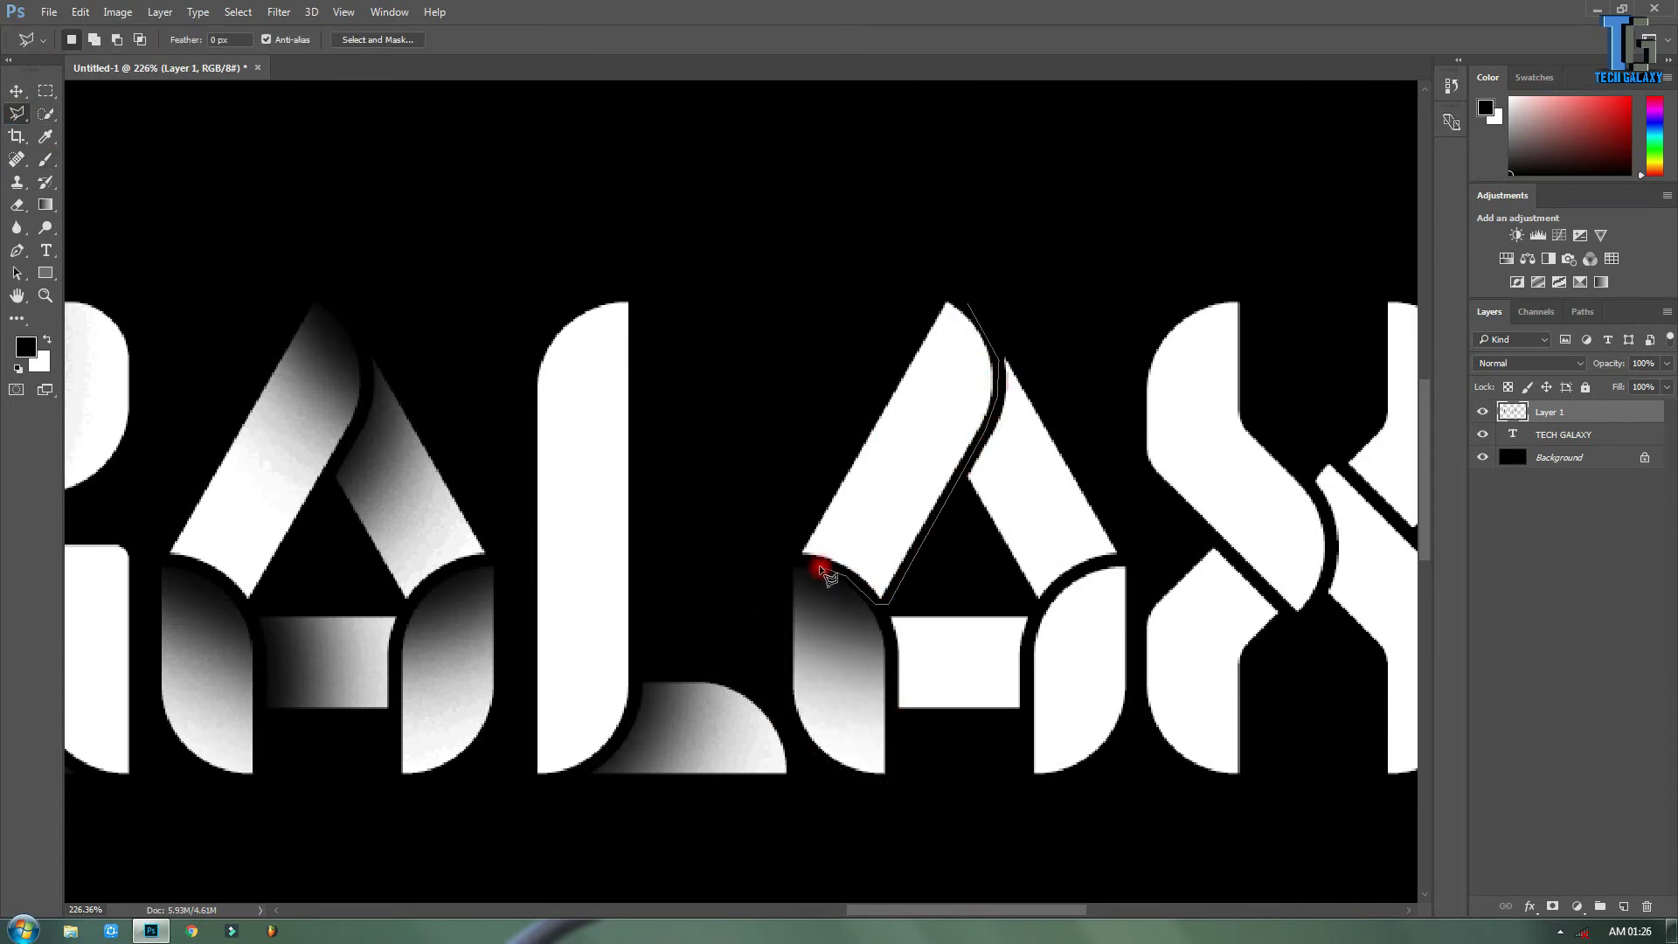
pyautogui.click(784, 549)
pyautogui.click(945, 276)
pyautogui.press('b')
pyautogui.moveTo(1051, 284); pyautogui.dragTo(1073, 197)
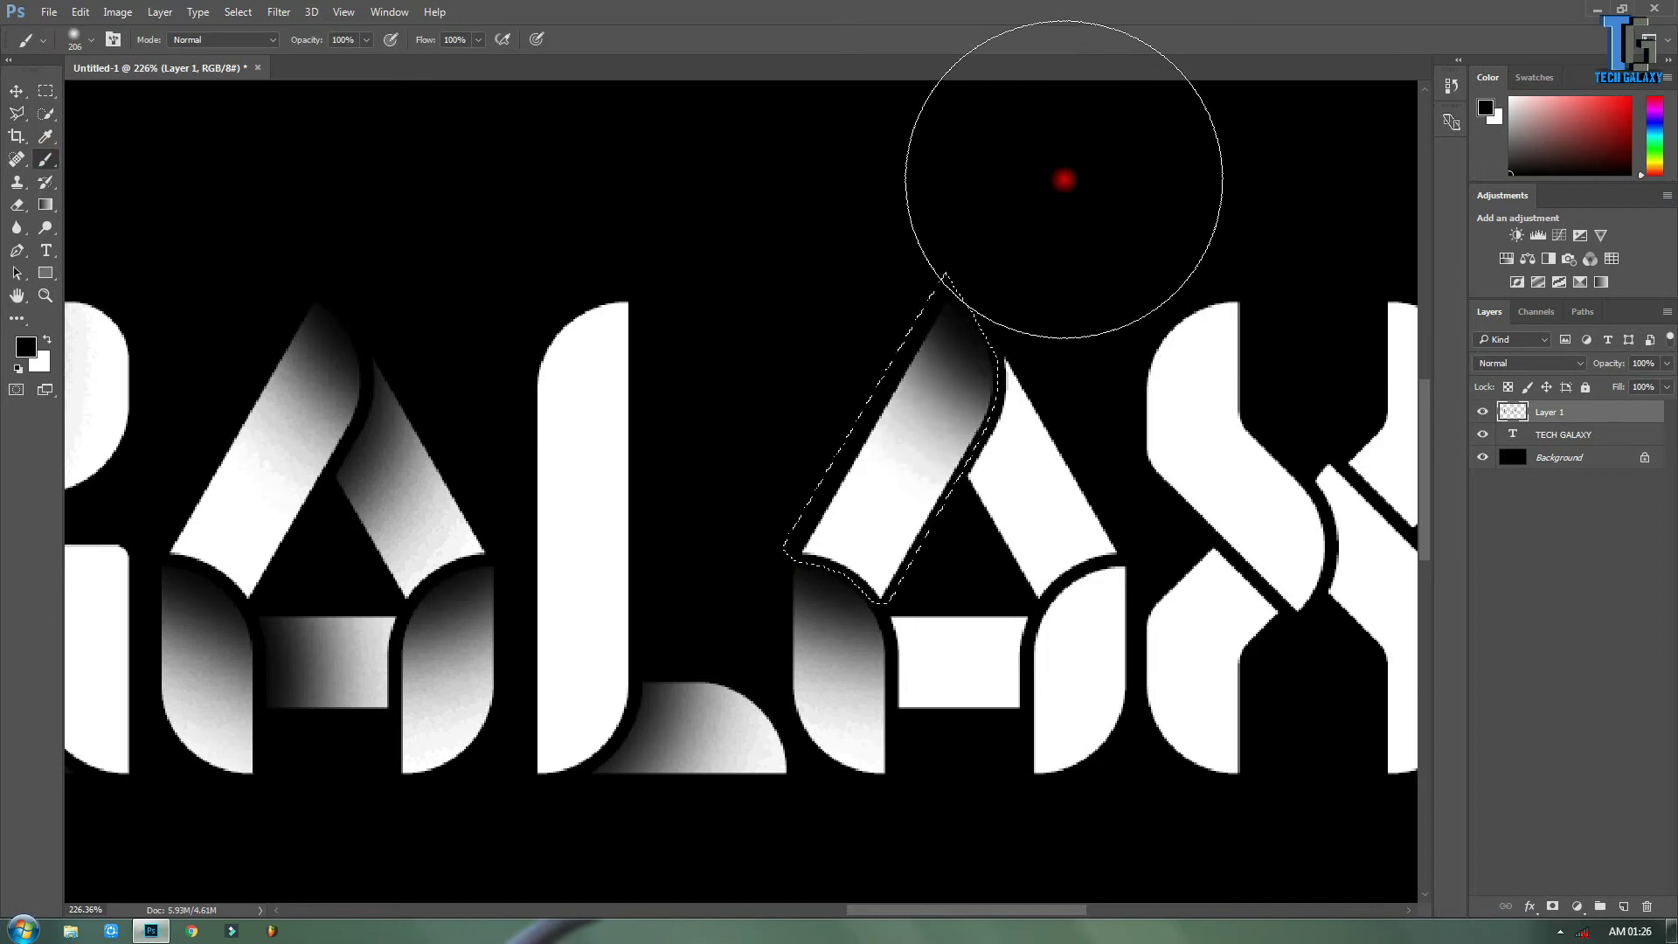
# Select the second A's right bowl and shade its top.
pyautogui.press('l')
pyautogui.click(1120, 556)
pyautogui.click(1068, 783)
pyautogui.click(1120, 747)
pyautogui.click(1140, 581)
pyautogui.click(1120, 556)
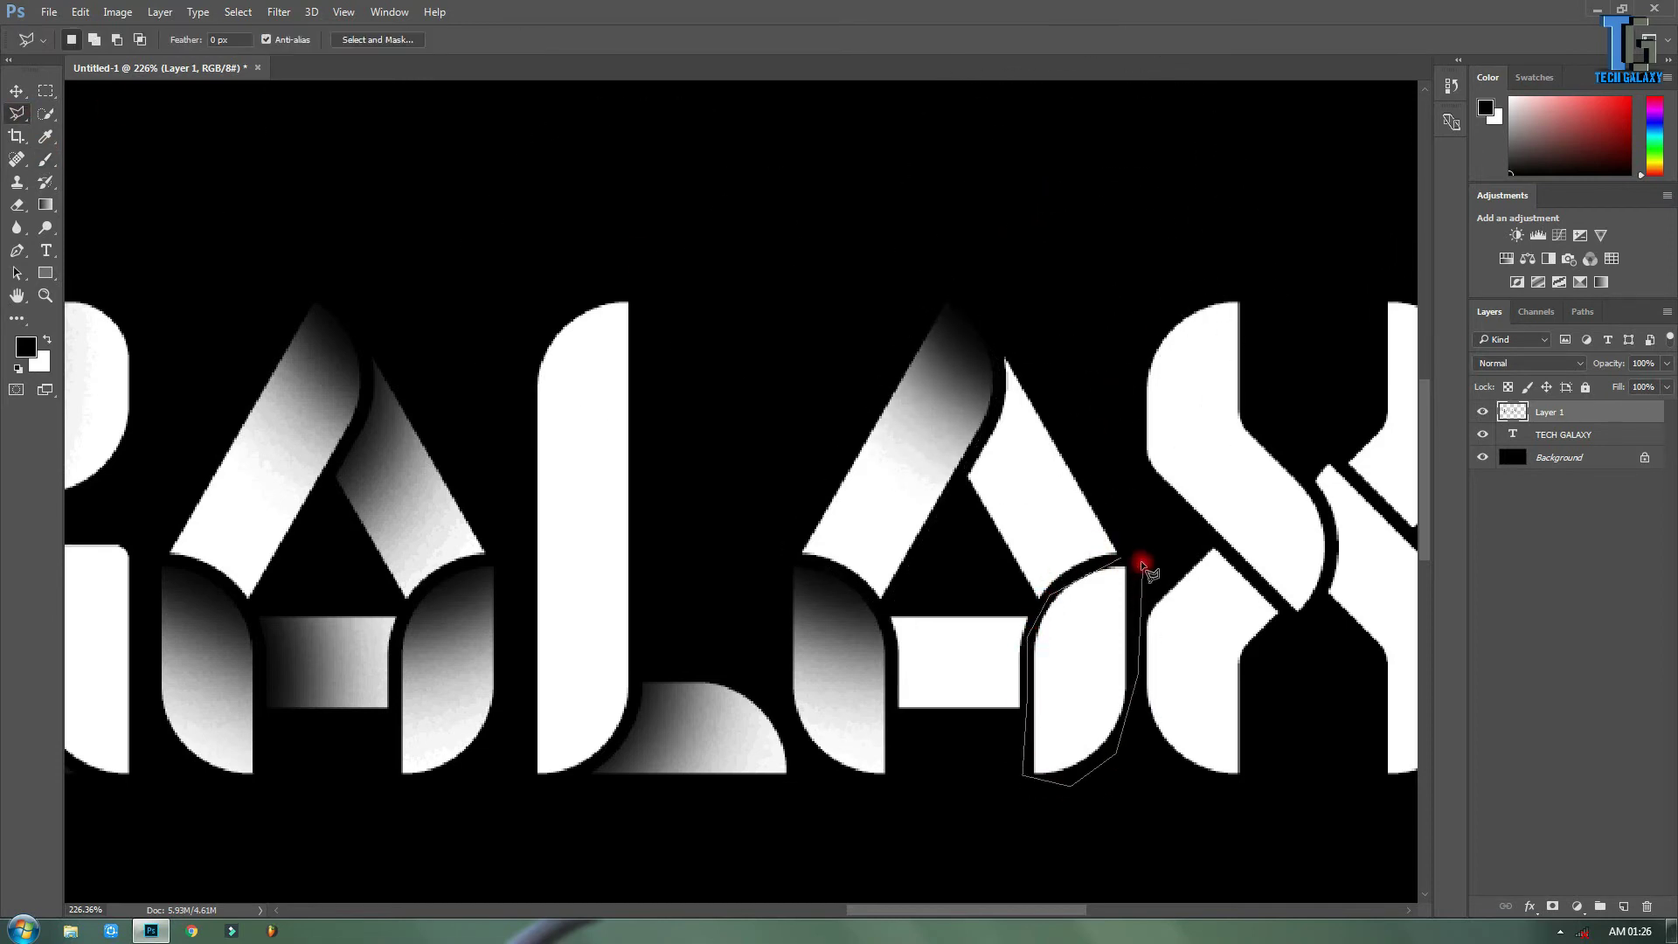
pyautogui.press('b')
pyautogui.moveTo(1066, 364); pyautogui.dragTo(1003, 434)
# Select the second A's right stroke and paint a dark gradient on it.
pyautogui.click(17, 114)
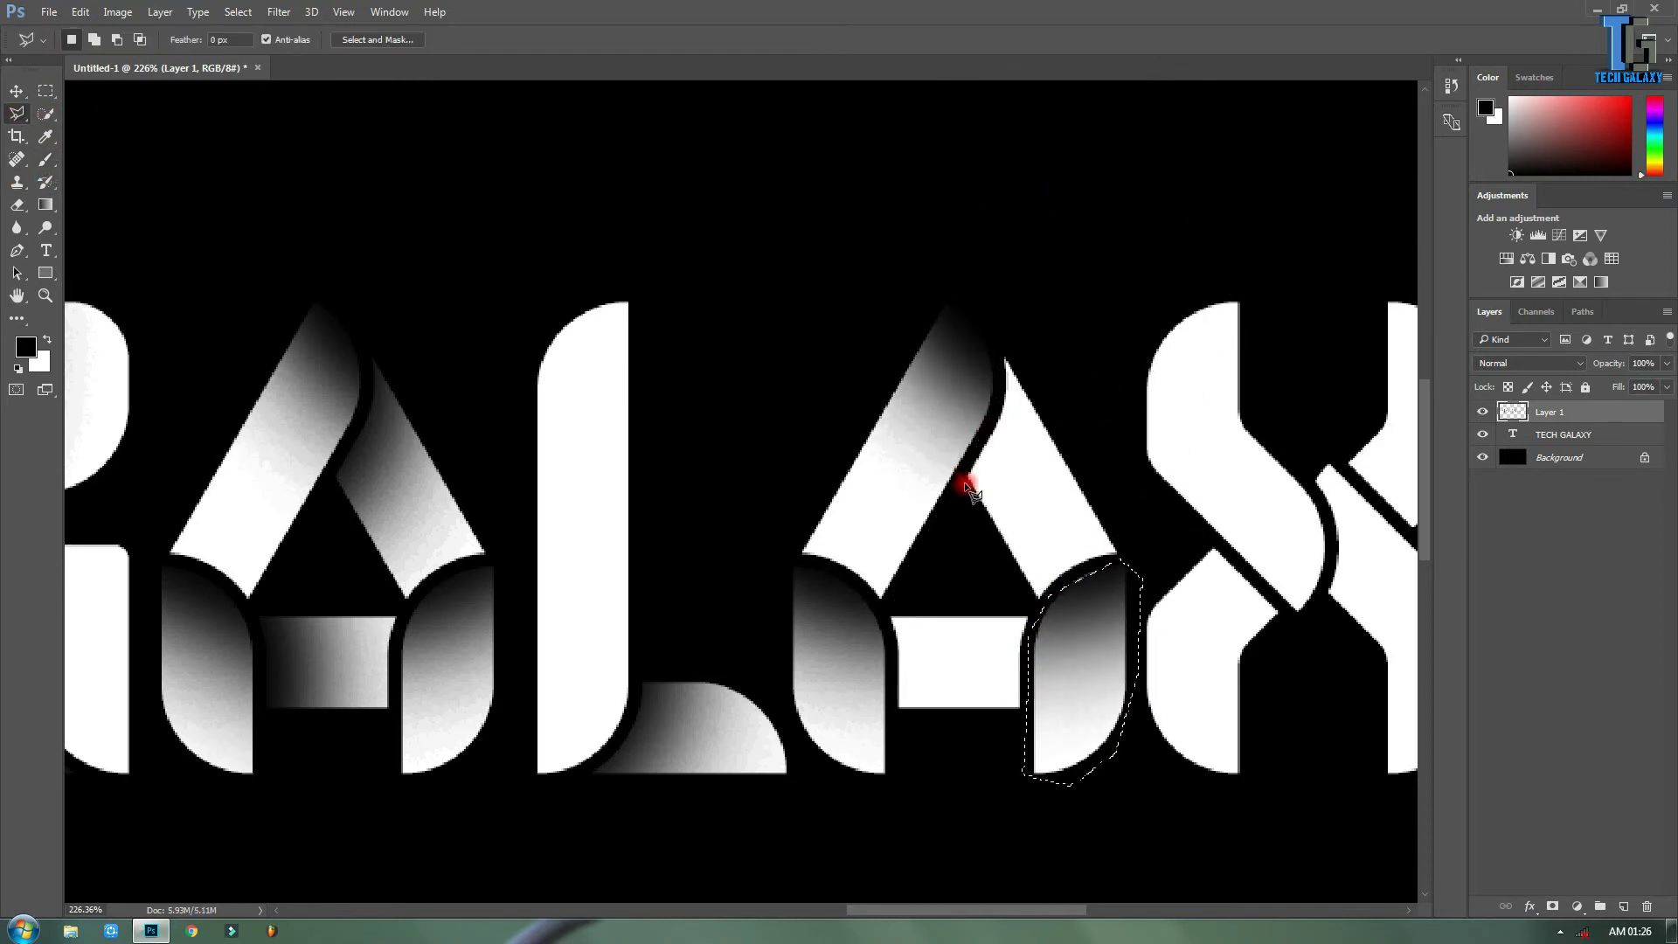
pyautogui.click(966, 483)
pyautogui.click(1029, 598)
pyautogui.click(1127, 551)
pyautogui.click(1127, 524)
pyautogui.click(1018, 337)
pyautogui.click(1003, 344)
pyautogui.click(969, 486)
pyautogui.press('b')
pyautogui.scroll(2, 1218, 637)
pyautogui.moveTo(1172, 719); pyautogui.dragTo(1161, 760)
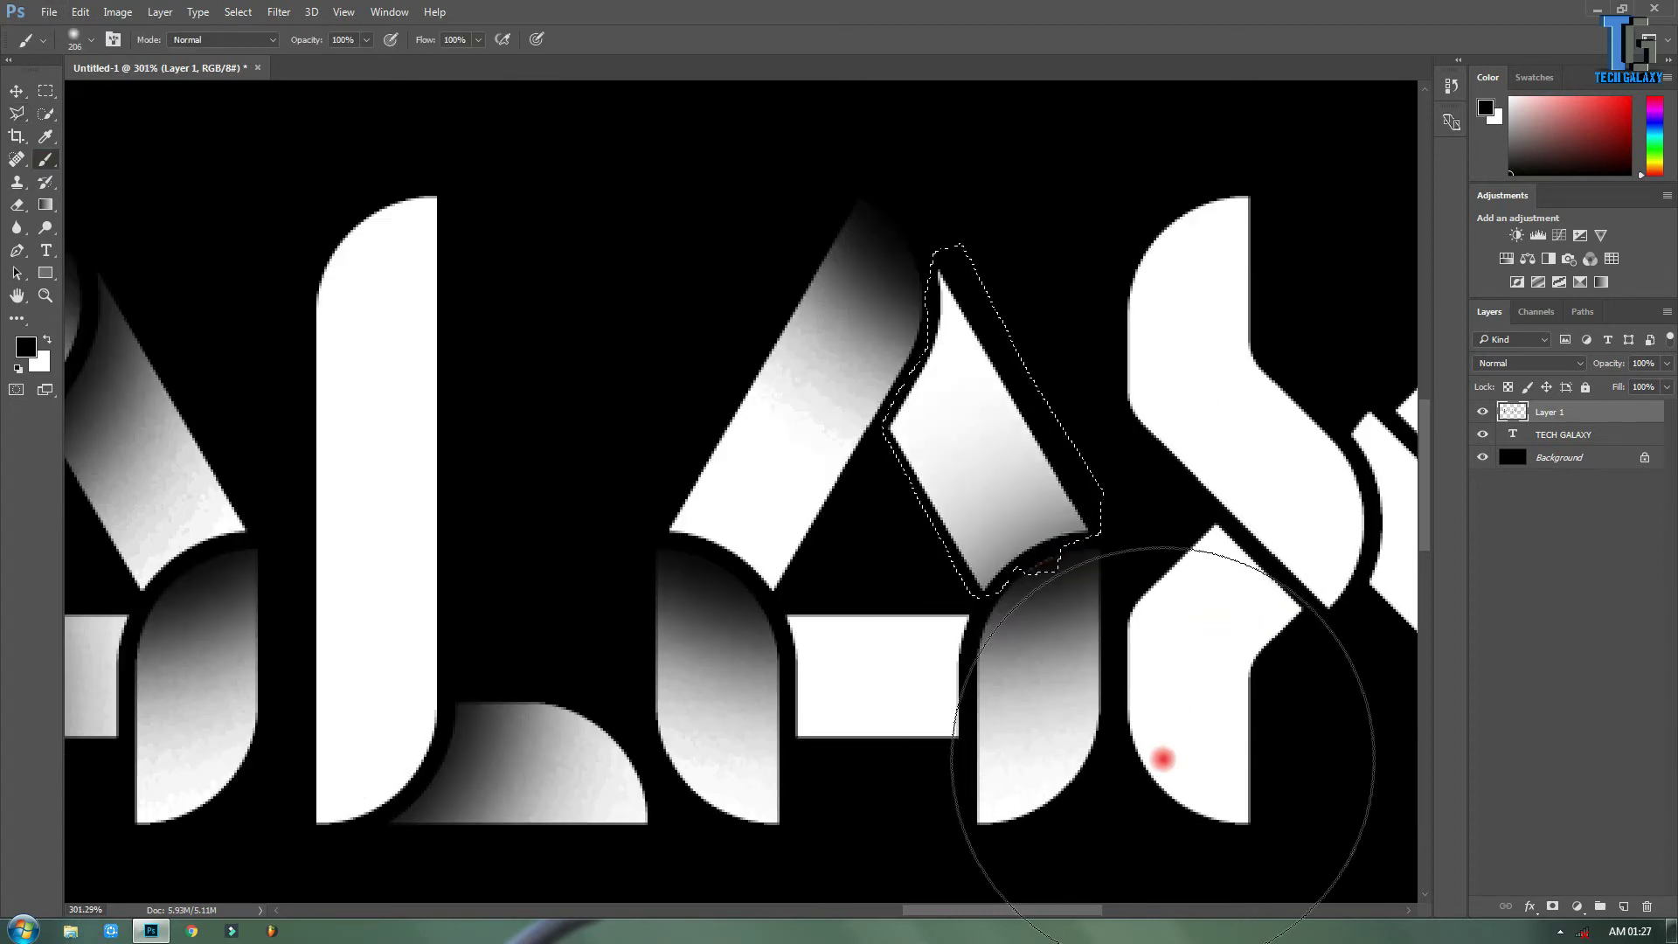
# Select the A's lower-right piece and dab dark shading into it.
pyautogui.click(17, 113)
pyautogui.click(780, 609)
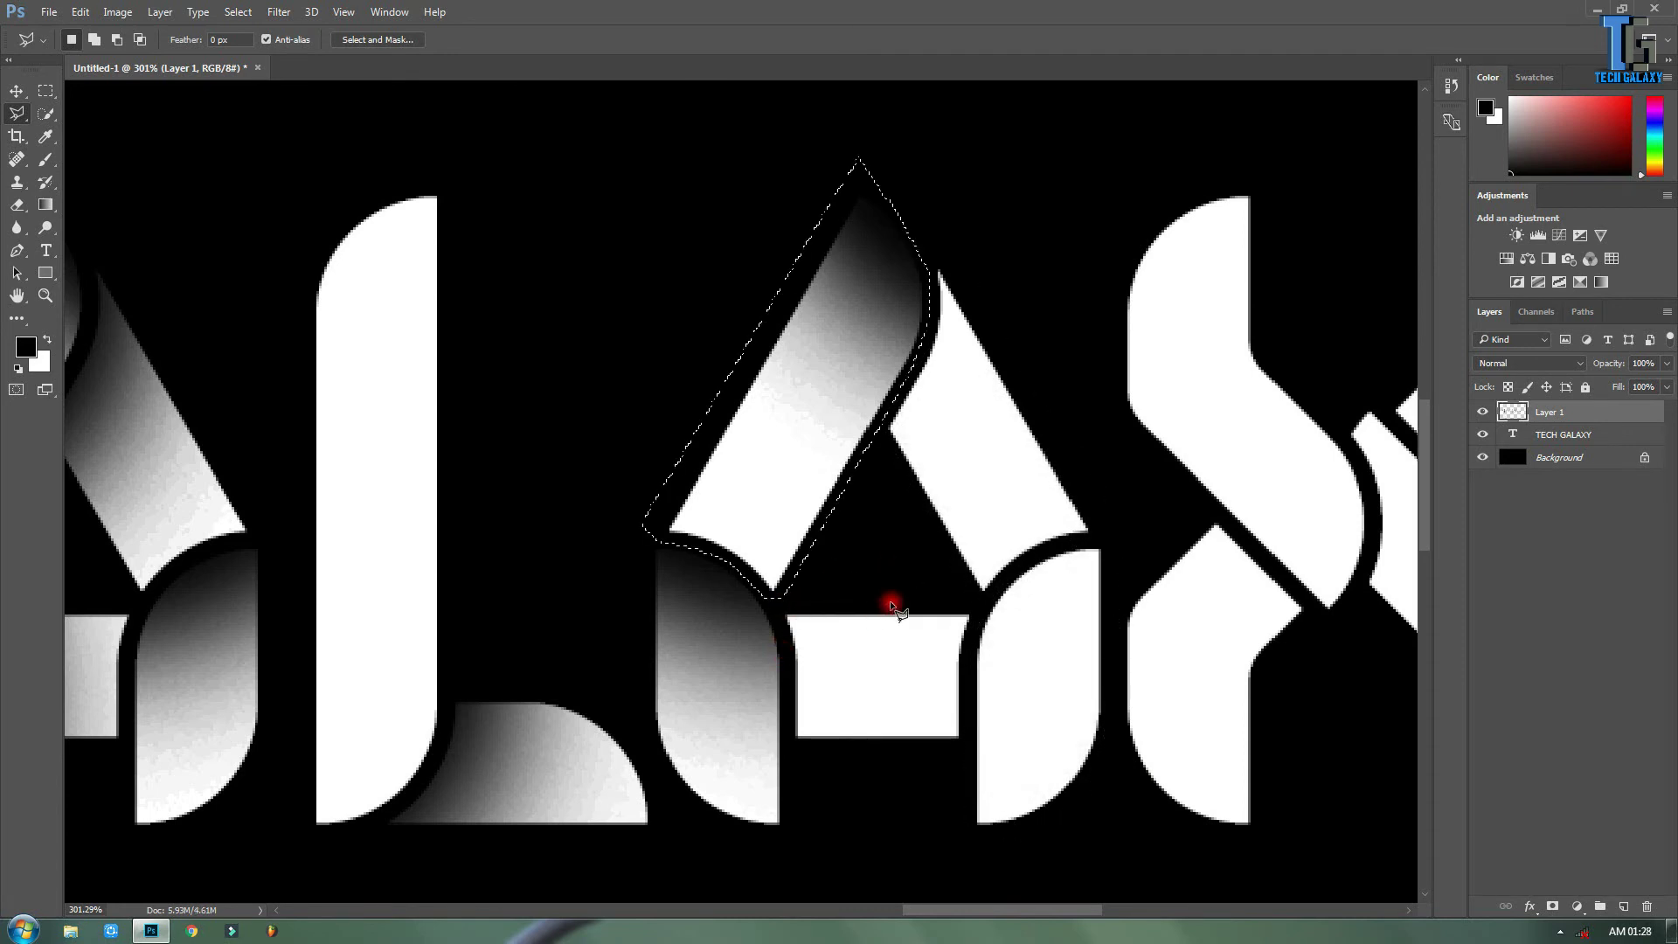
pyautogui.click(1108, 543)
pyautogui.click(1106, 760)
pyautogui.click(948, 840)
pyautogui.doubleClick(965, 629)
pyautogui.press('b')
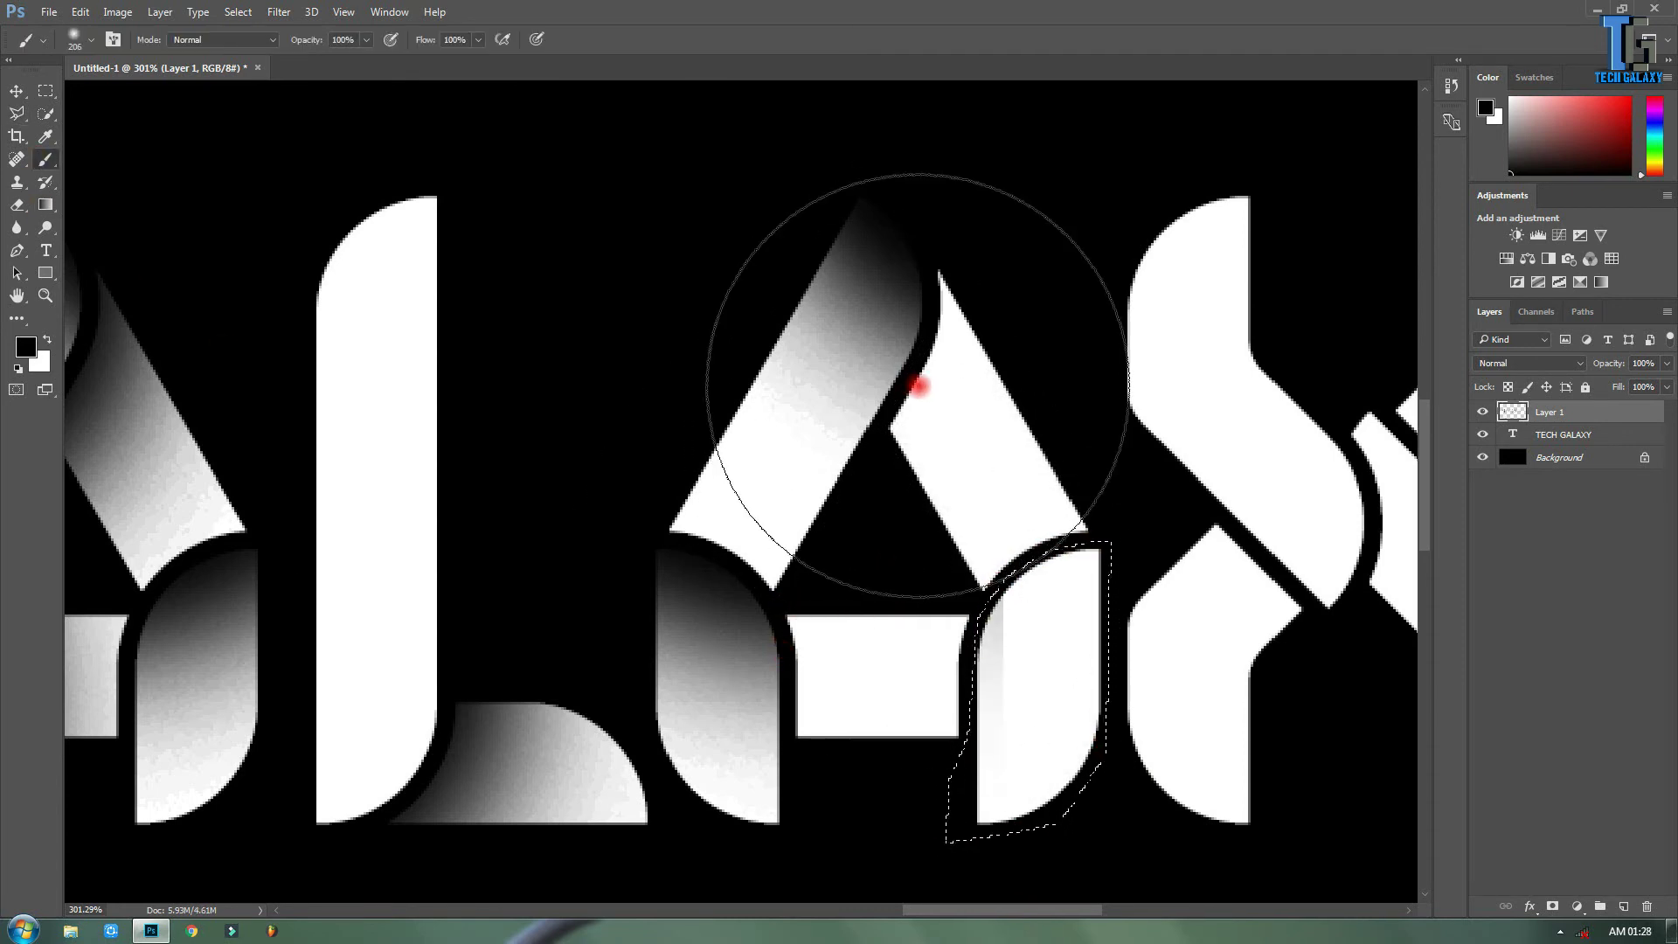
pyautogui.click(917, 374)
# Select the A's right diagonal stroke and paint a dark shadow on it.
pyautogui.click(17, 113)
pyautogui.click(878, 439)
pyautogui.click(974, 596)
pyautogui.click(1092, 535)
pyautogui.click(974, 262)
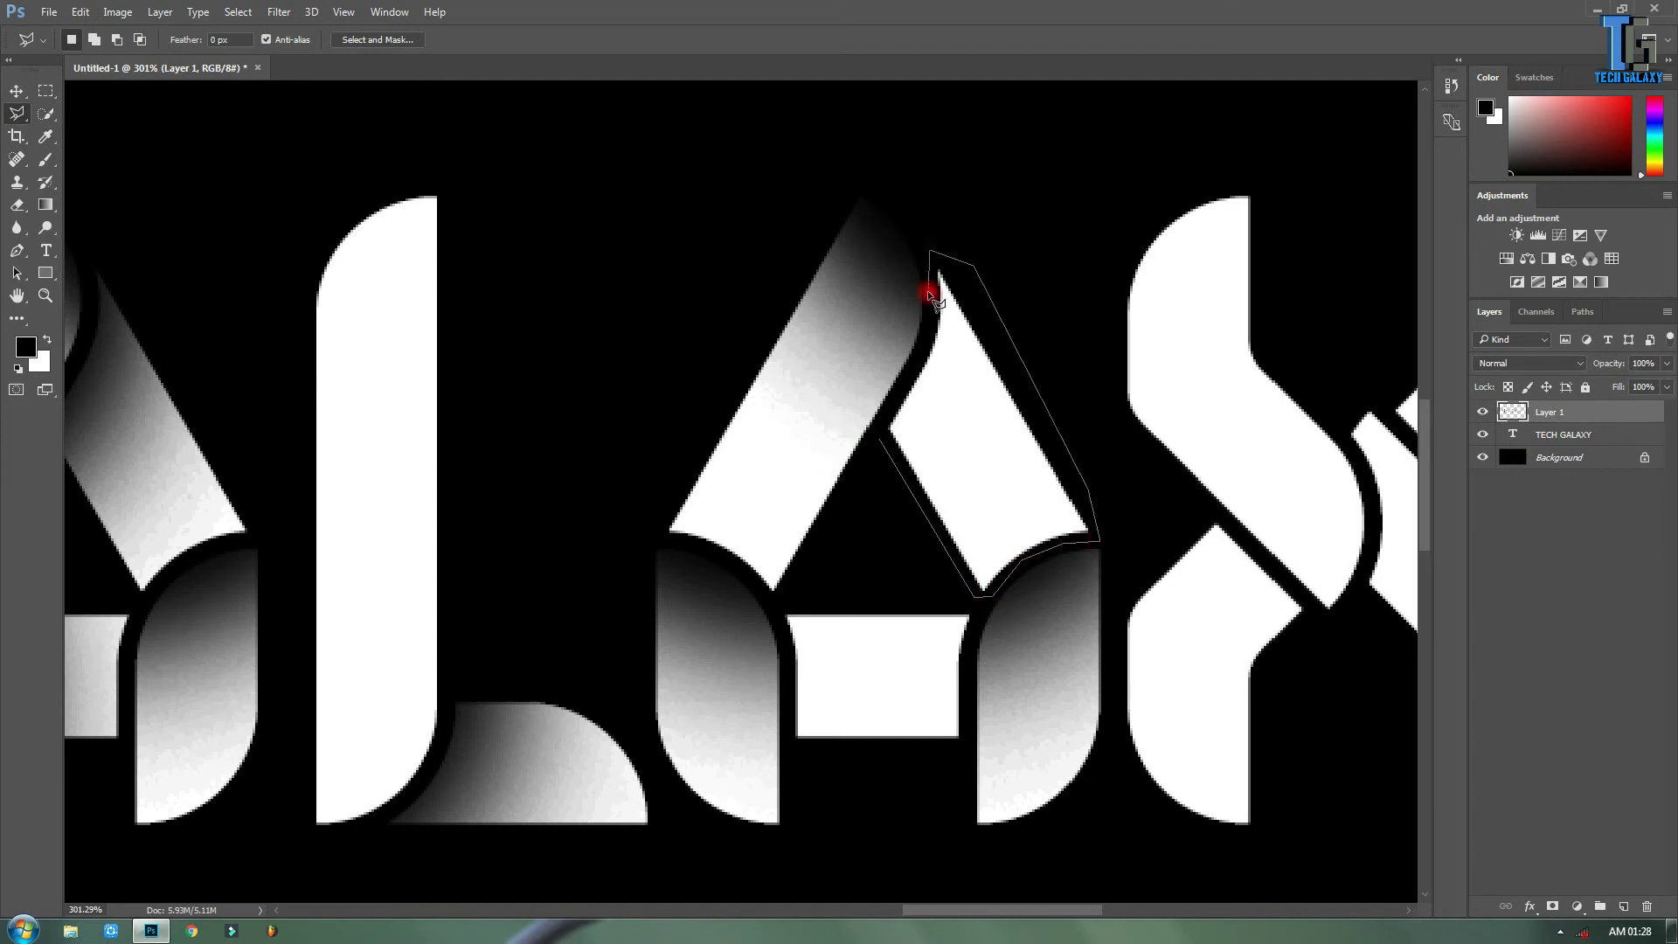
pyautogui.click(878, 440)
pyautogui.press('b')
pyautogui.click(738, 581)
# Select the A's crossbar and paint a dark shadow on its right side.
pyautogui.press('l')
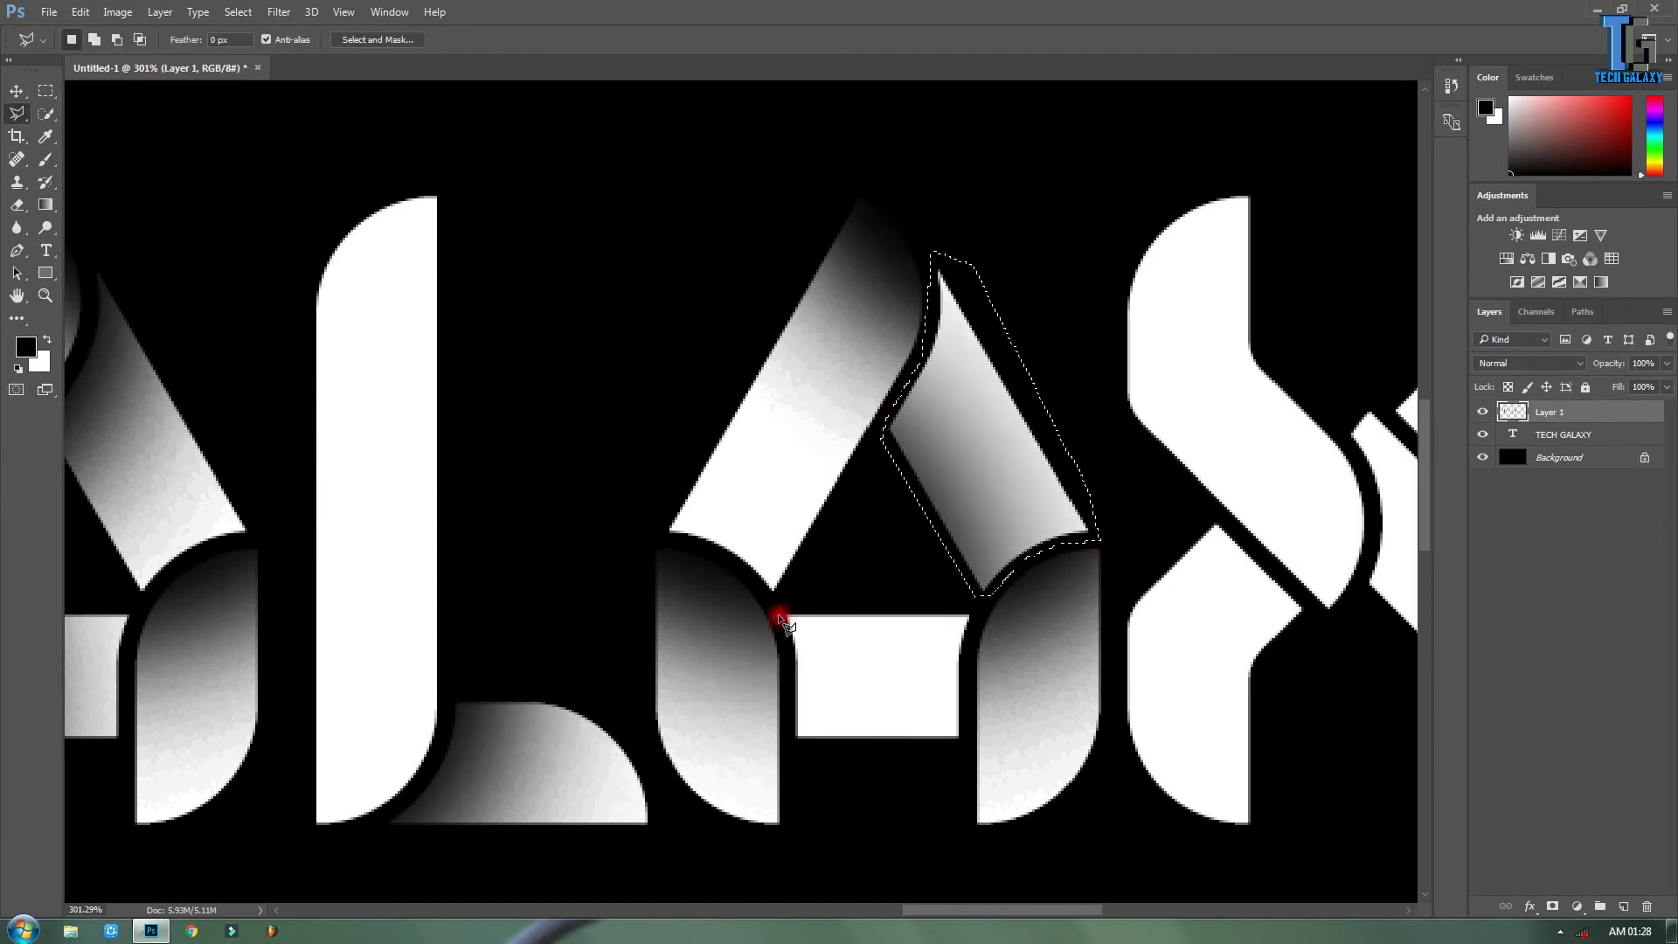
pyautogui.click(787, 609)
pyautogui.click(978, 597)
pyautogui.click(965, 749)
pyautogui.click(786, 750)
pyautogui.press('b')
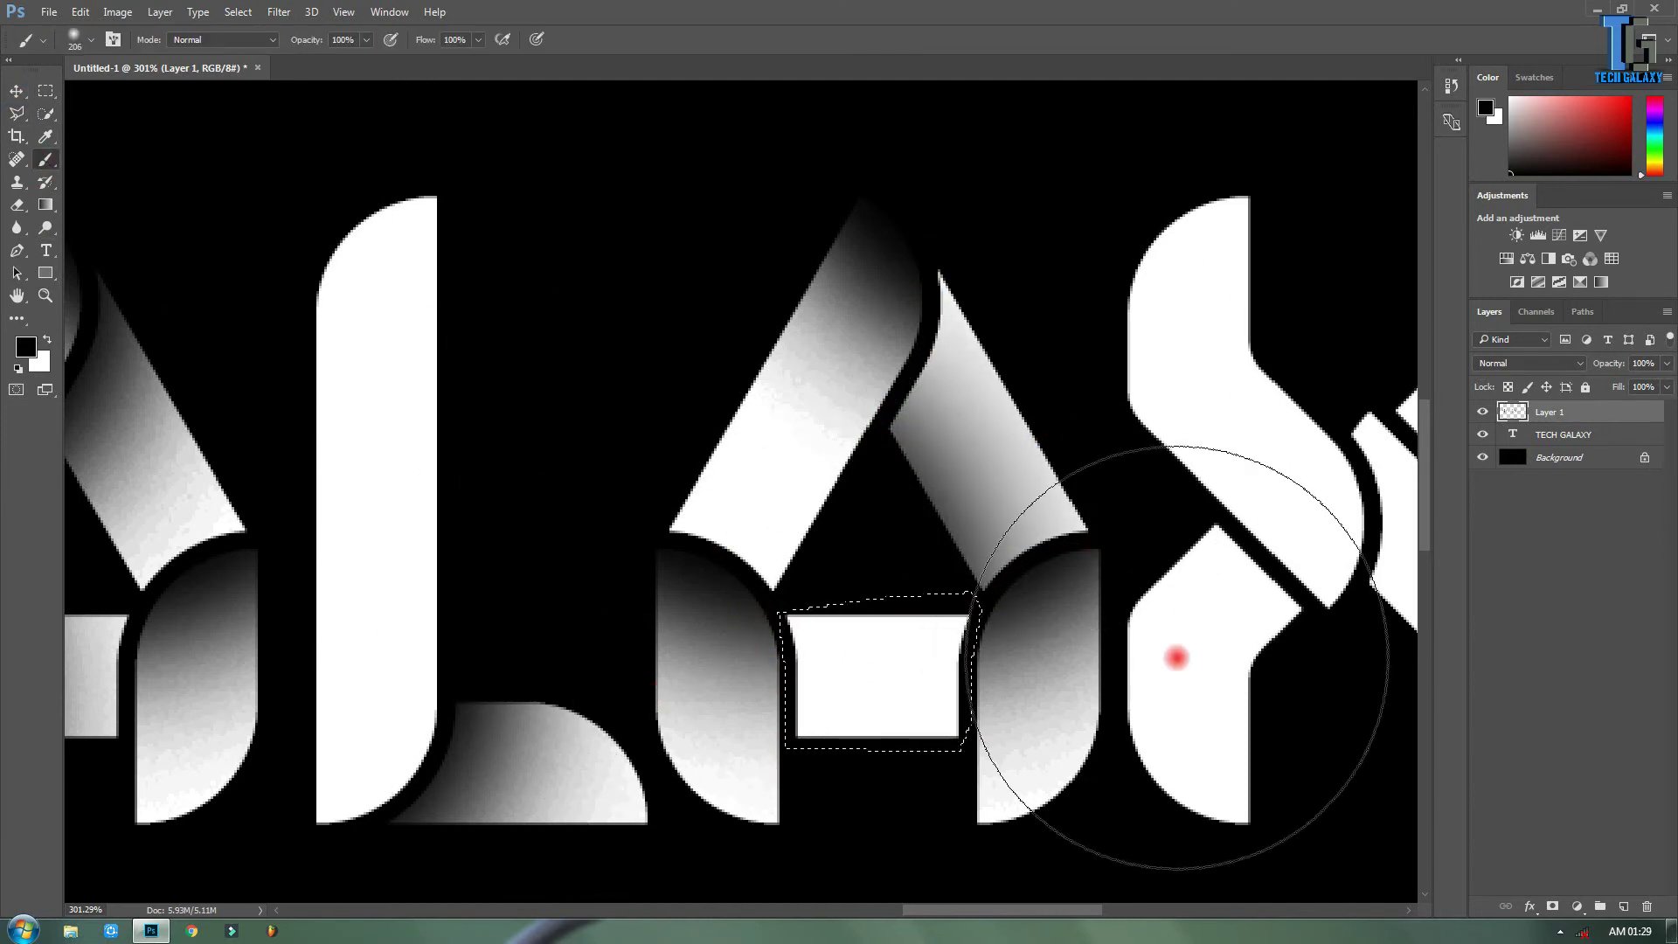
pyautogui.click(1005, 681)
# Select the Y's stem and paint a dark shadow at its top.
pyautogui.press('l')
pyautogui.scroll(-2, 1191, 330)
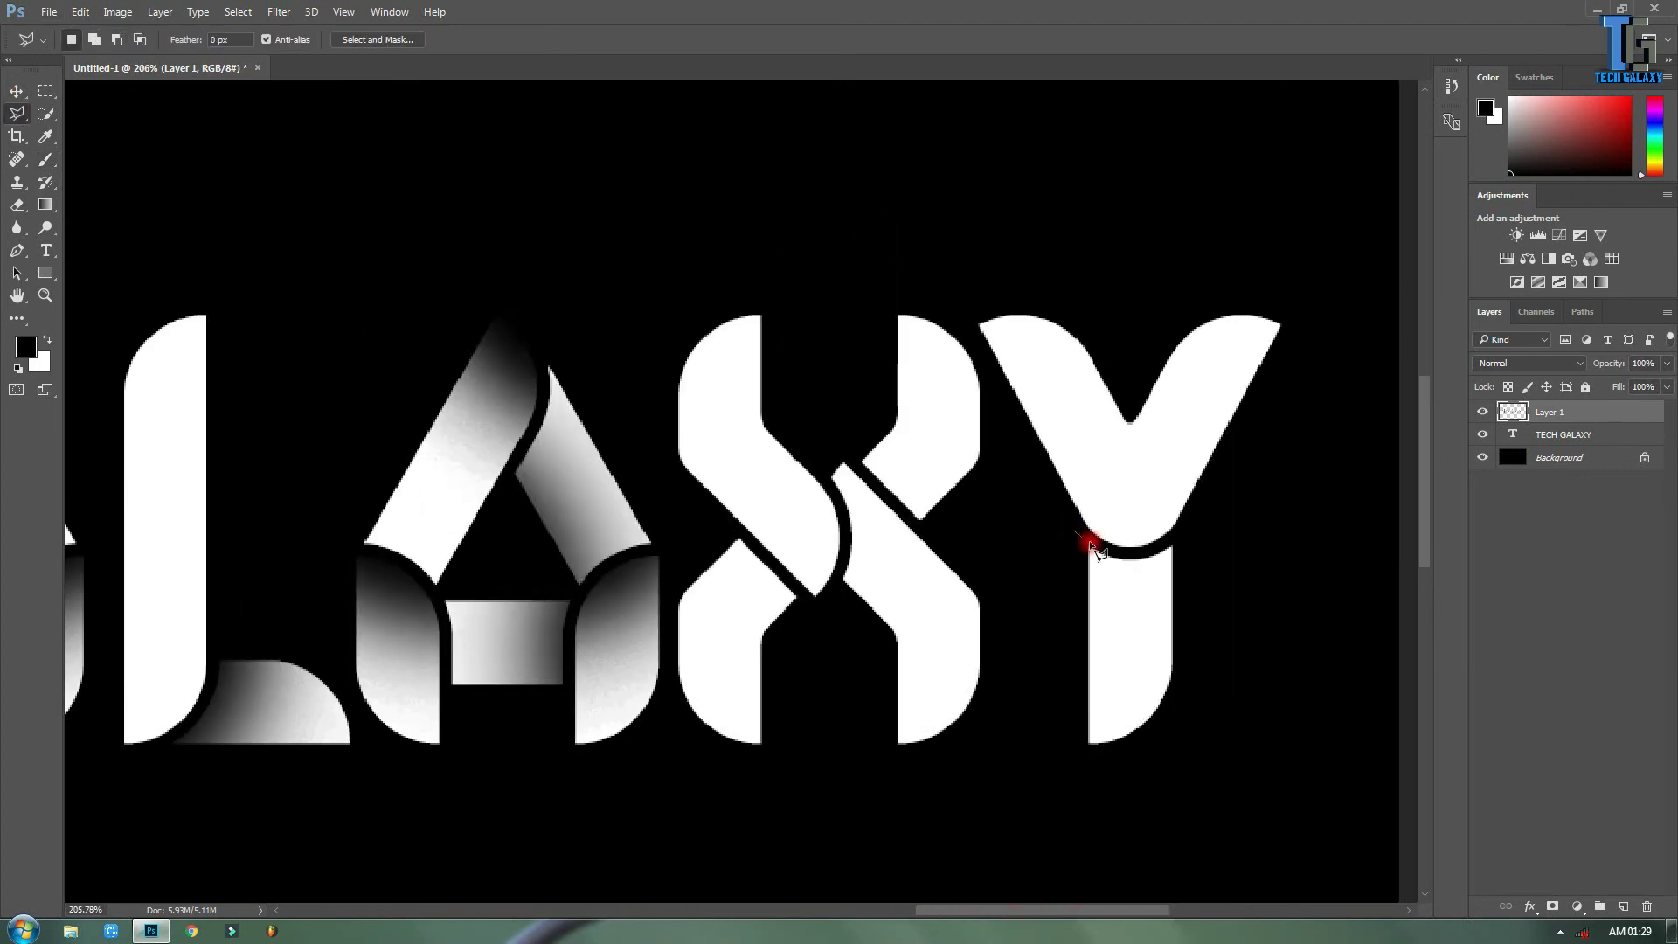
pyautogui.click(1184, 542)
pyautogui.click(1201, 647)
pyautogui.click(1175, 747)
pyautogui.click(1040, 764)
pyautogui.click(1075, 535)
pyautogui.click(45, 159)
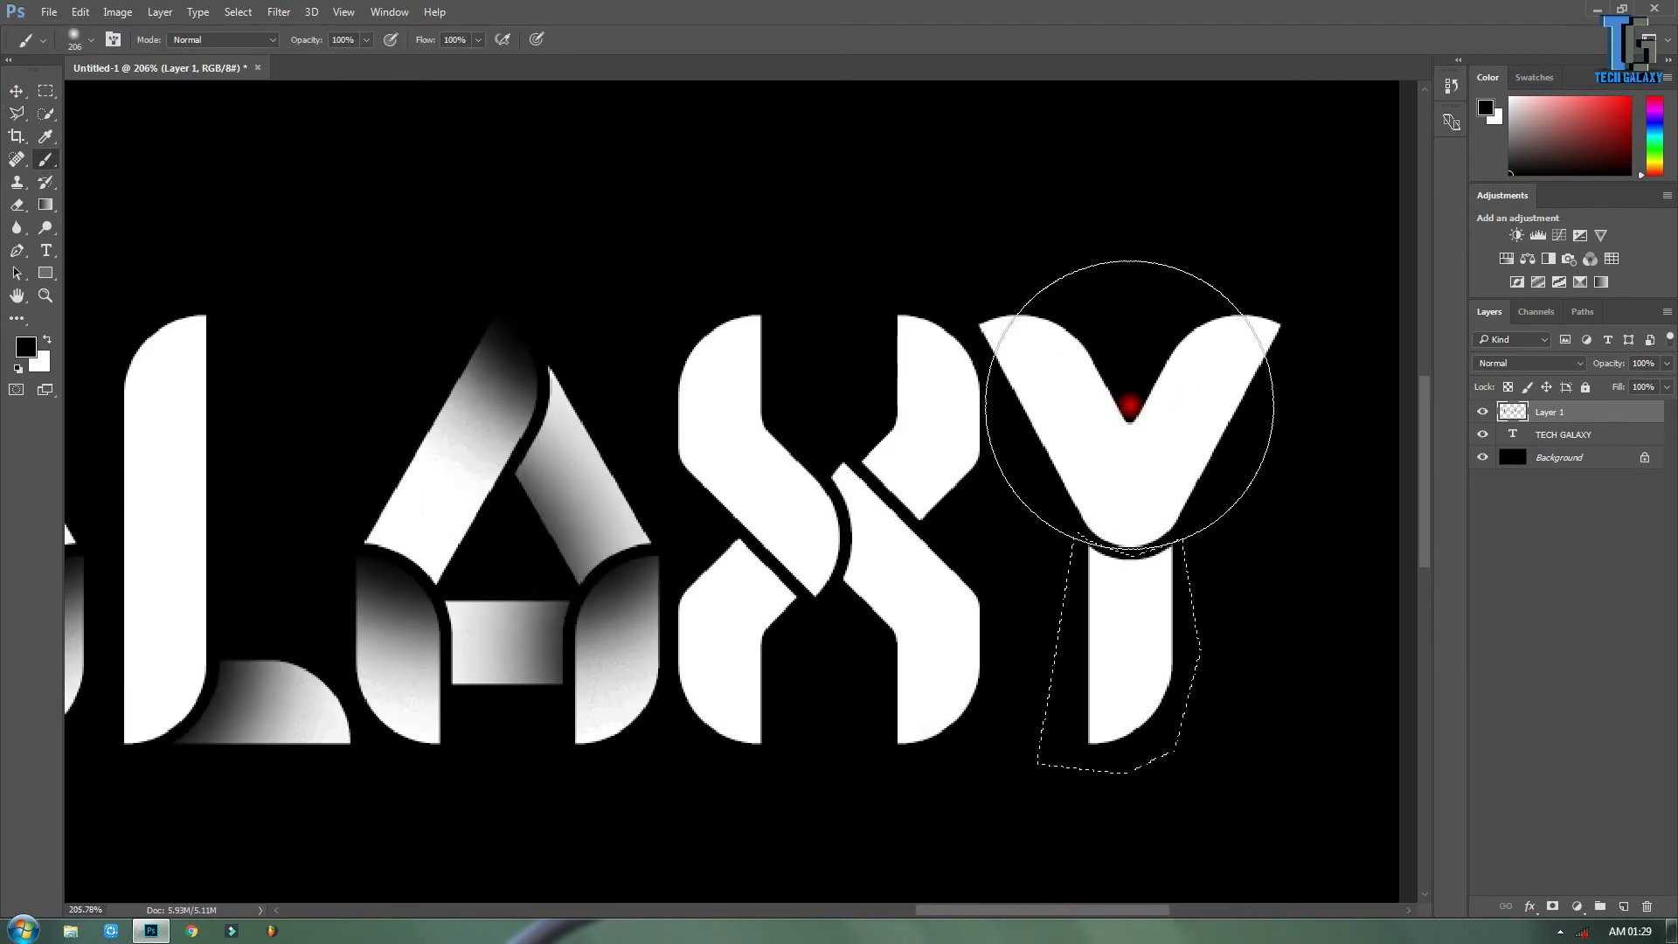
pyautogui.click(1129, 405)
# Select the X's upper-right arm and paint a dark shadow on it.
pyautogui.press('l')
pyautogui.click(996, 410)
pyautogui.click(873, 297)
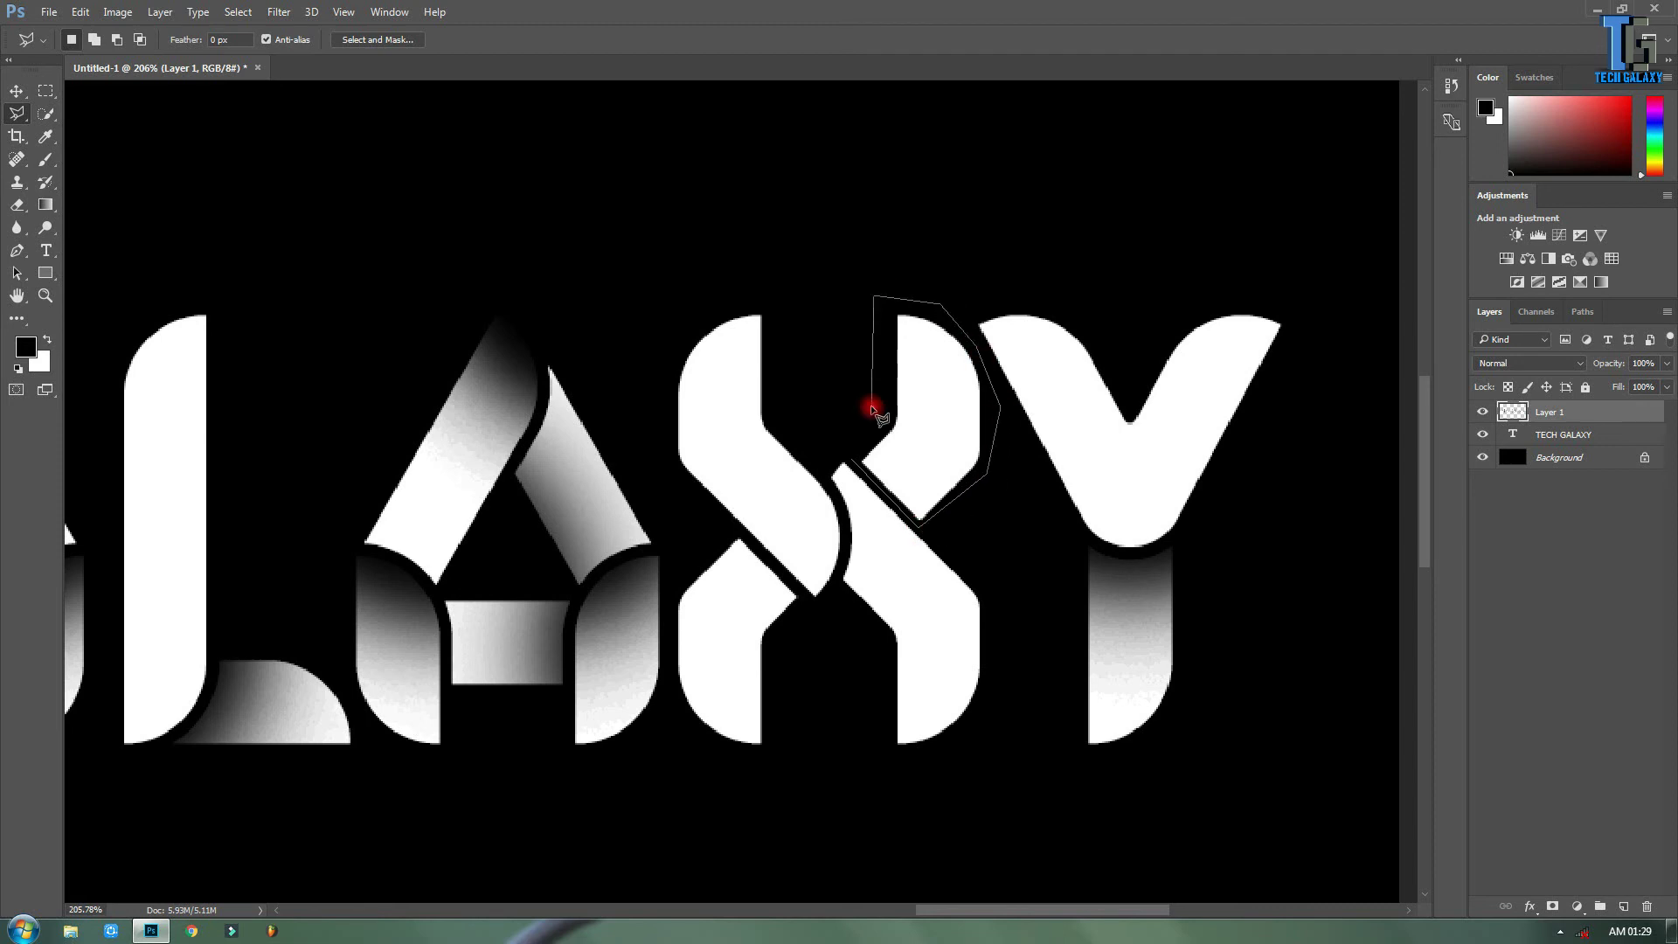
pyautogui.click(852, 459)
pyautogui.press('b')
pyautogui.click(804, 611)
# Select the X's lower-left arm and shade its top with soft black.
pyautogui.press('l')
pyautogui.click(714, 528)
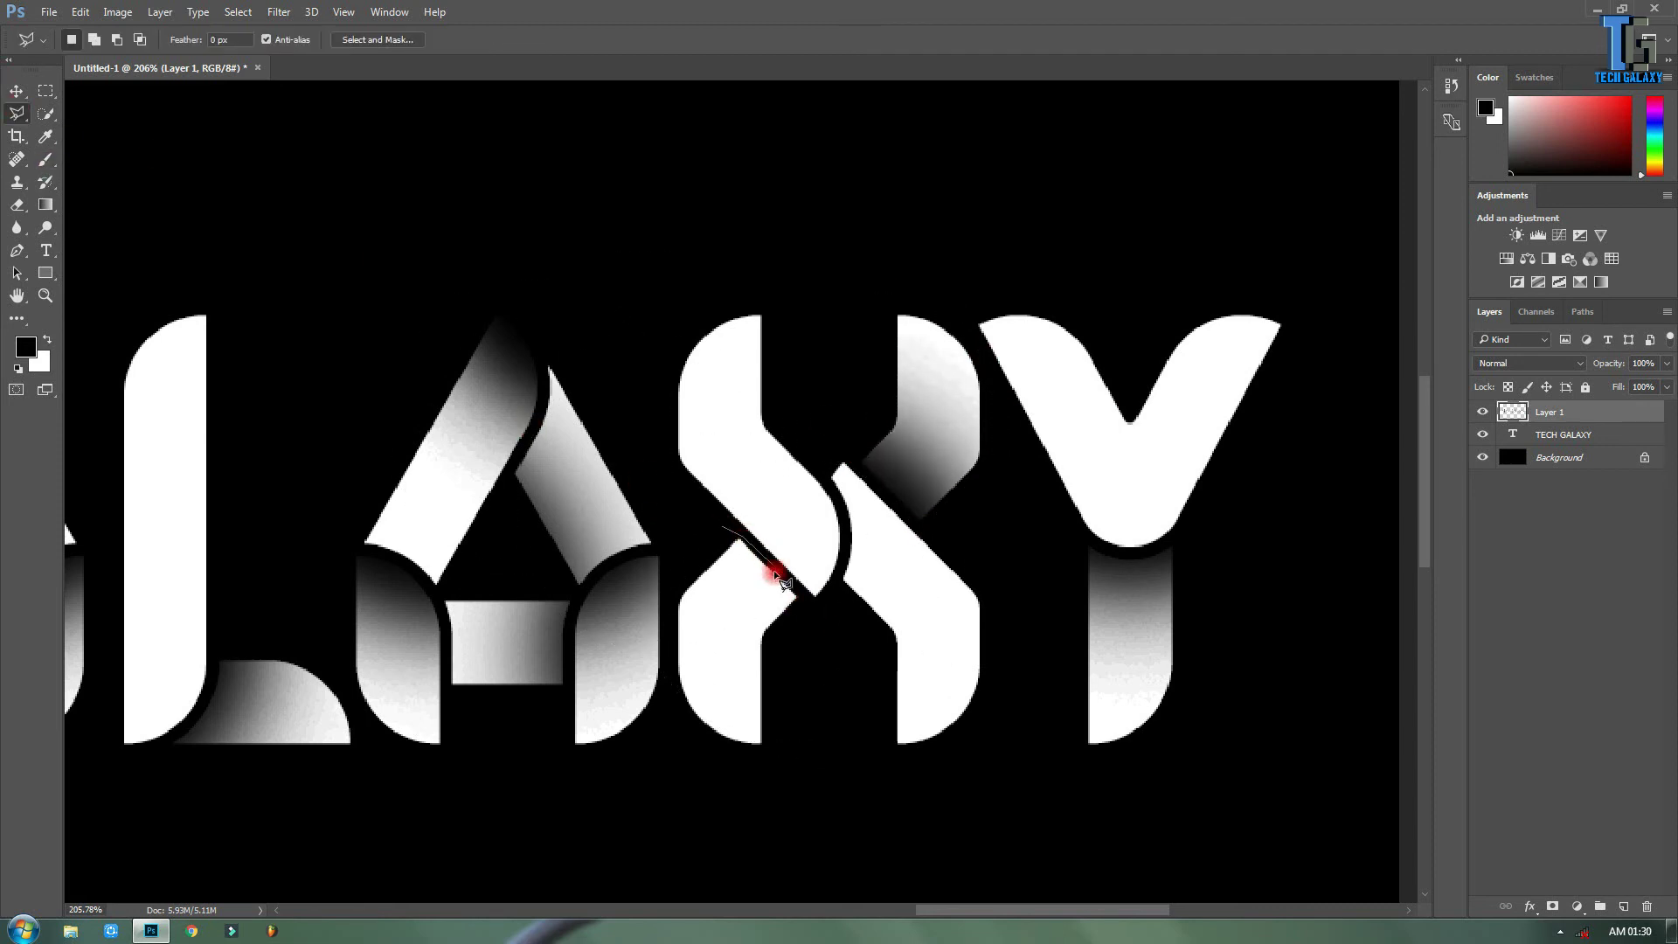
pyautogui.click(804, 603)
pyautogui.click(781, 754)
pyautogui.click(688, 759)
pyautogui.click(681, 530)
pyautogui.press('b')
pyautogui.click(707, 437)
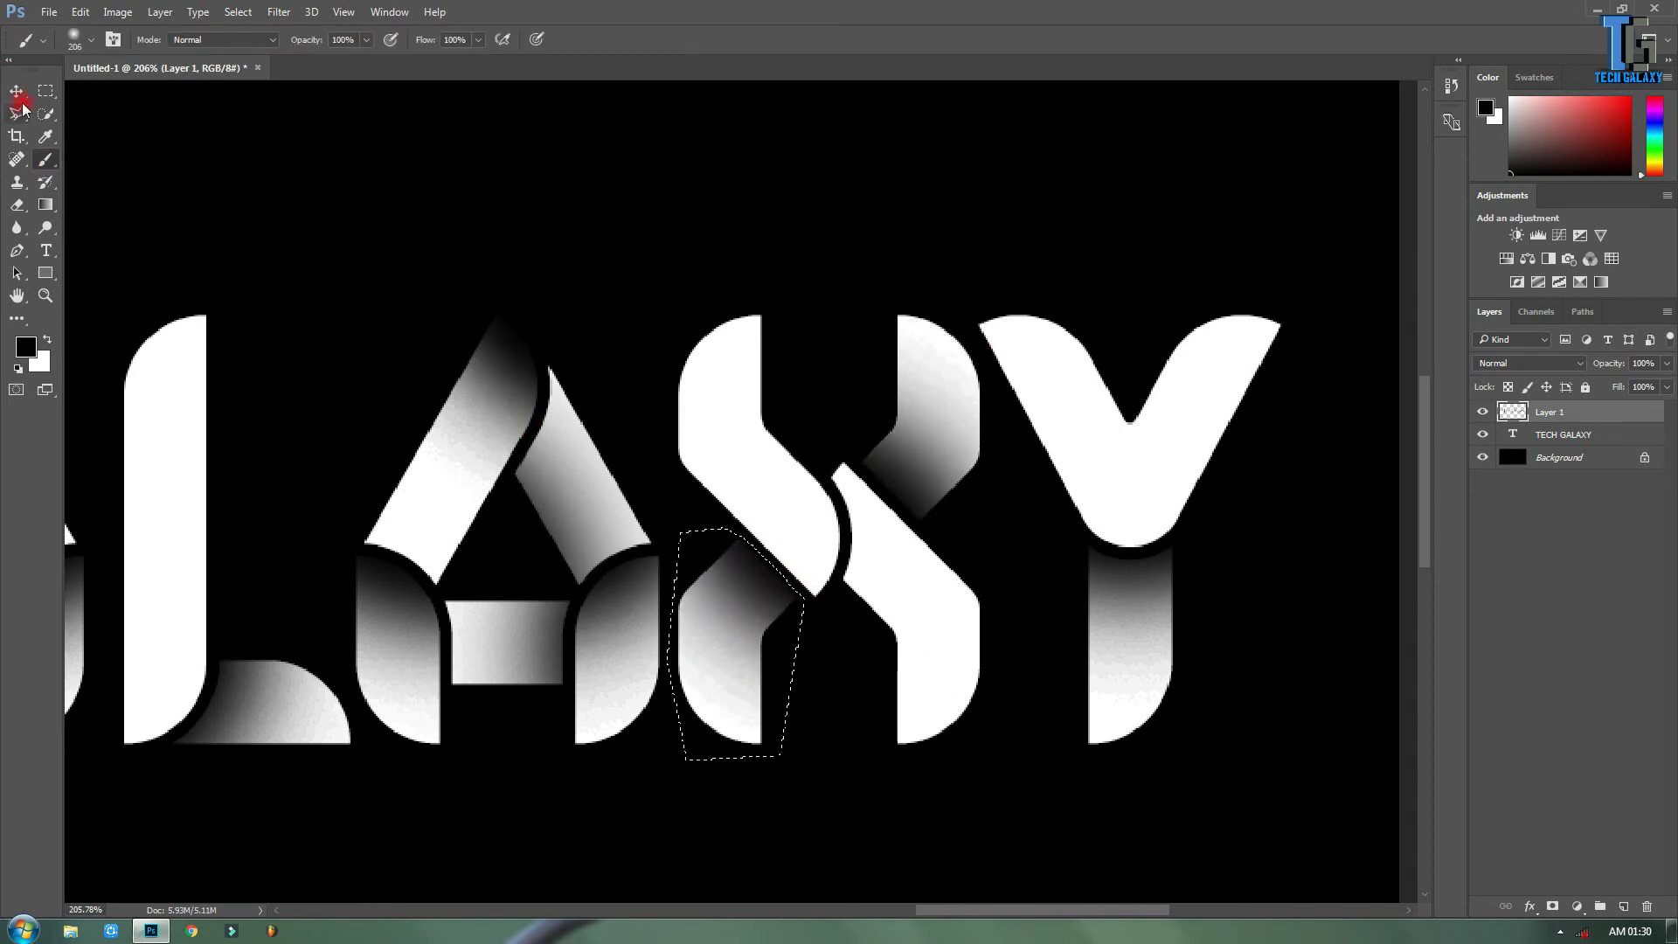
# Begin outlining the X's lower-right arm, backing up a point and zooming in.
pyautogui.press('l')
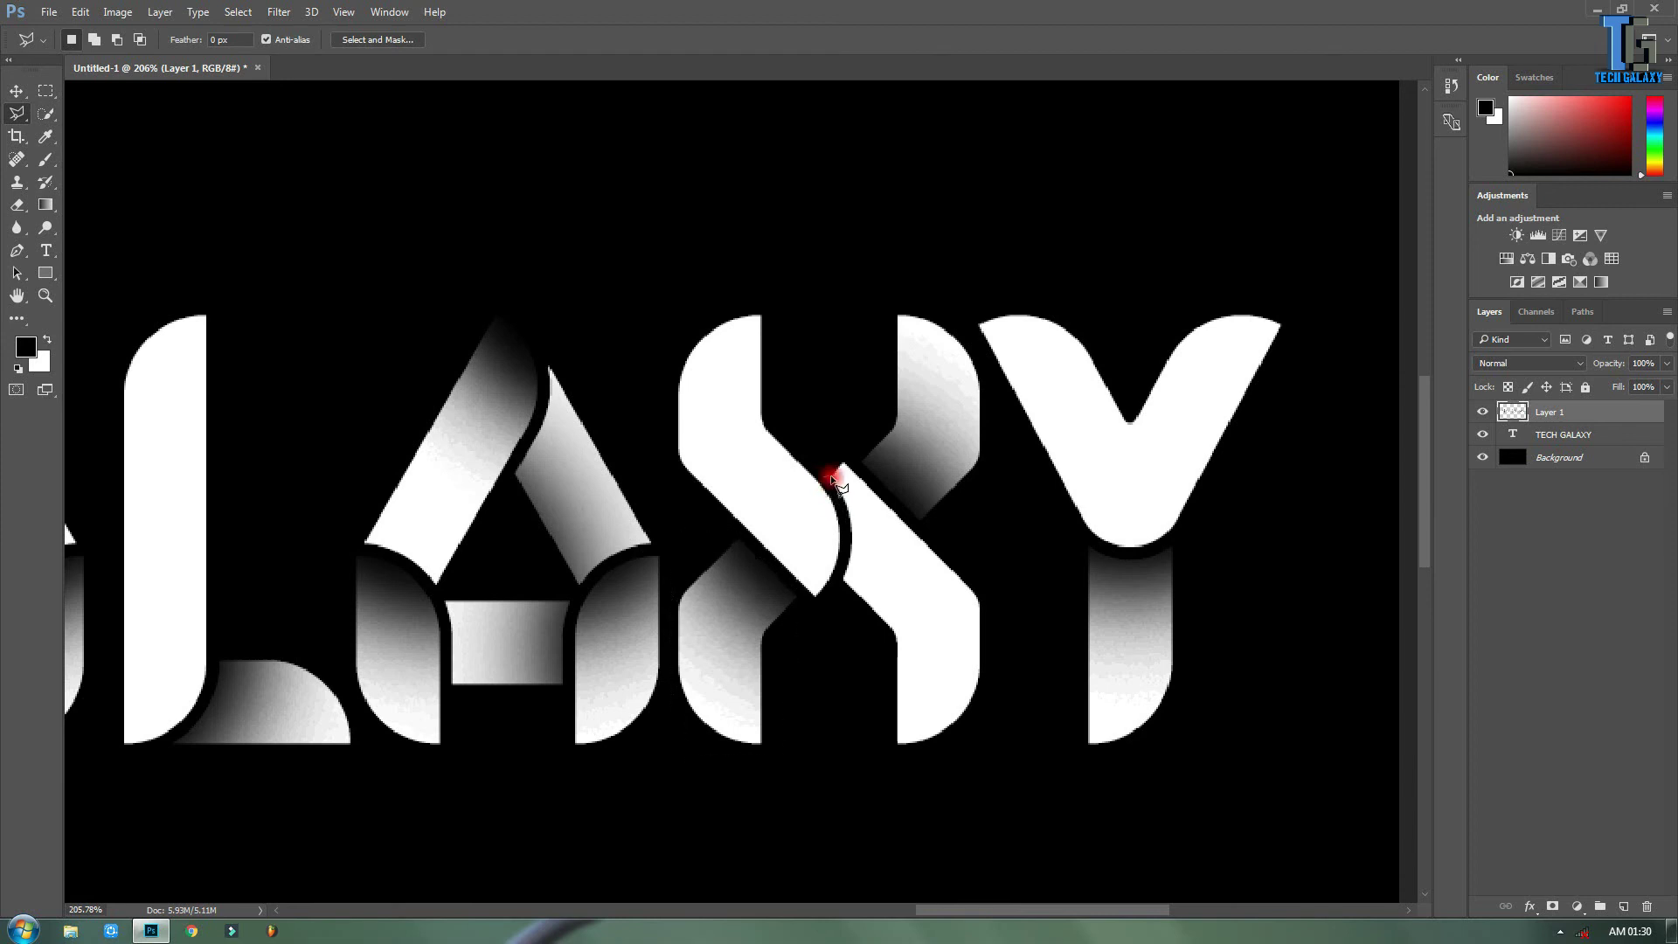
pyautogui.click(842, 572)
pyautogui.click(868, 757)
pyautogui.click(1006, 750)
pyautogui.click(1050, 573)
pyautogui.click(917, 524)
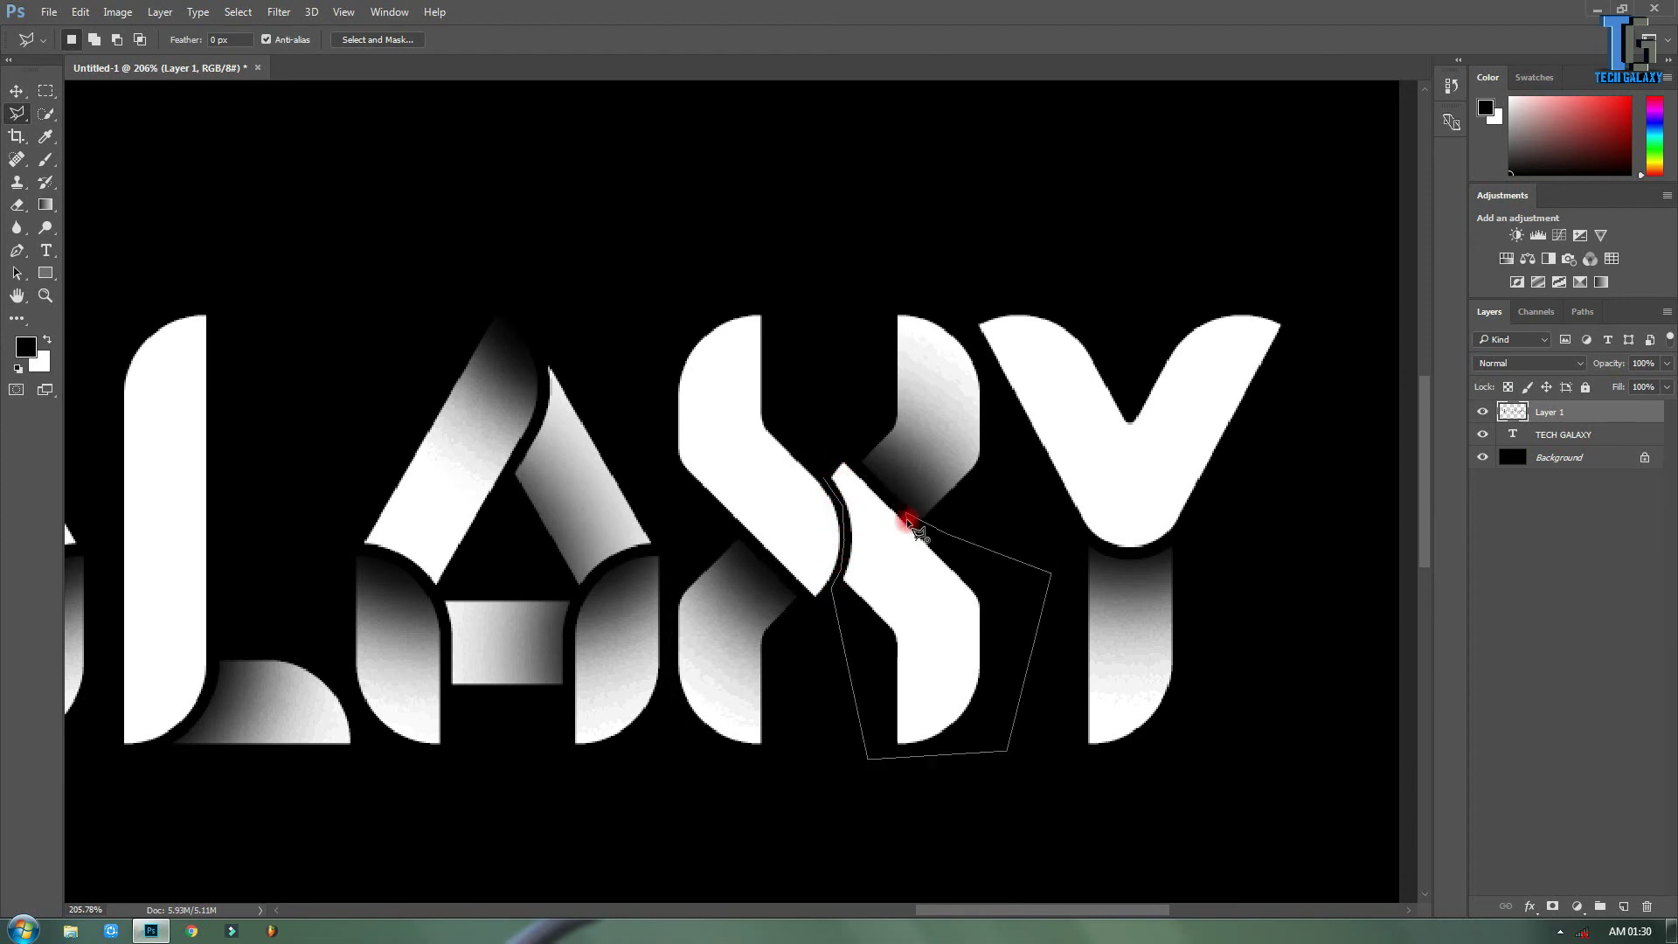
pyautogui.press('BackSpace')
pyautogui.press('BackSpace')
pyautogui.press('BackSpace')
pyautogui.scroll(4, 847, 482)
# Re-select the X's lower-right arm, paint a shadow, then undo it so it stays white.
pyautogui.click(874, 825)
pyautogui.click(926, 881)
pyautogui.click(1079, 840)
pyautogui.click(1083, 614)
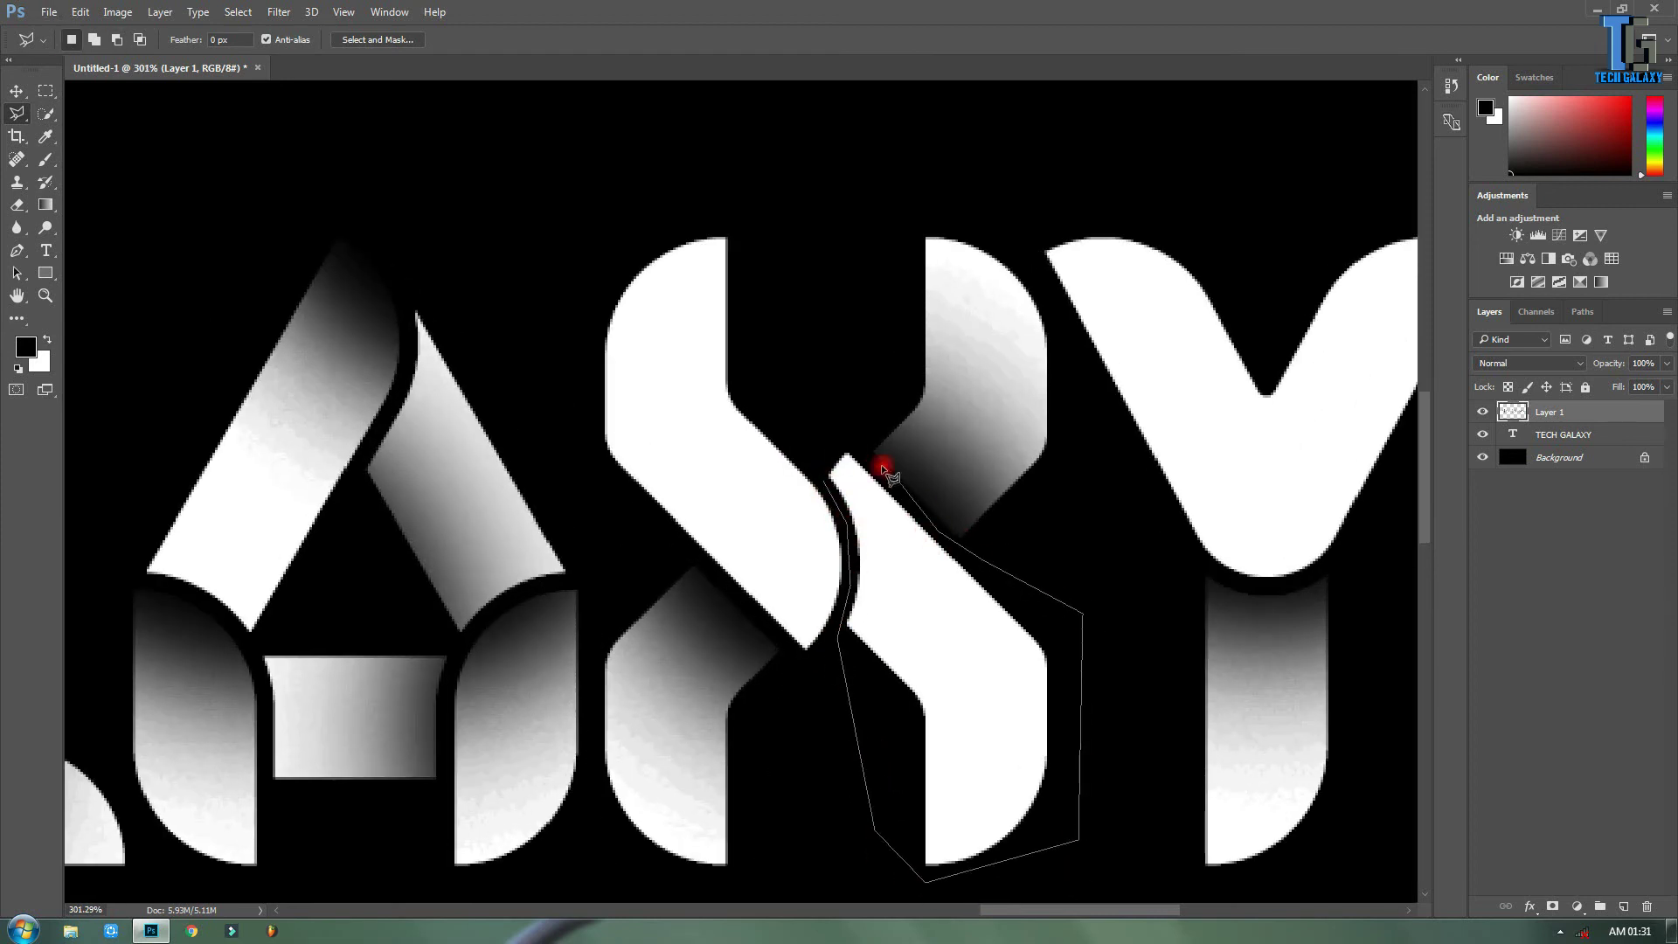
pyautogui.click(847, 442)
pyautogui.doubleClick(808, 439)
pyautogui.press('b')
pyautogui.click(716, 487)
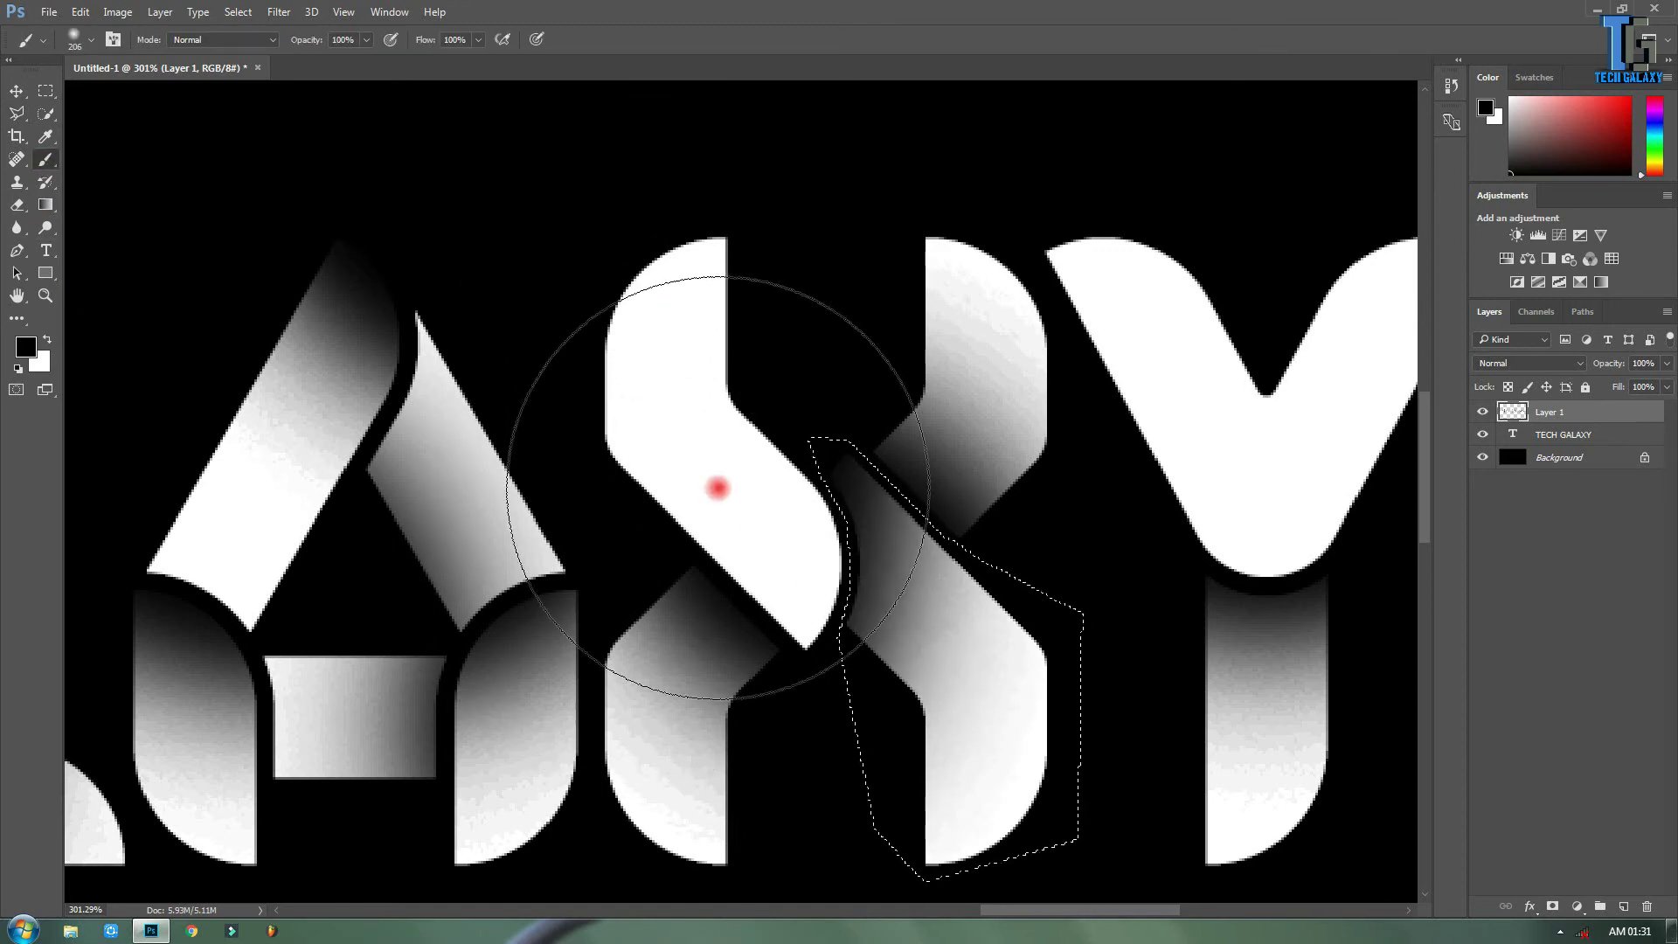
pyautogui.hotkey('ctrl', 'z')
# Zoom out to view the whole text.
pyautogui.scroll(-3, 664, 389)
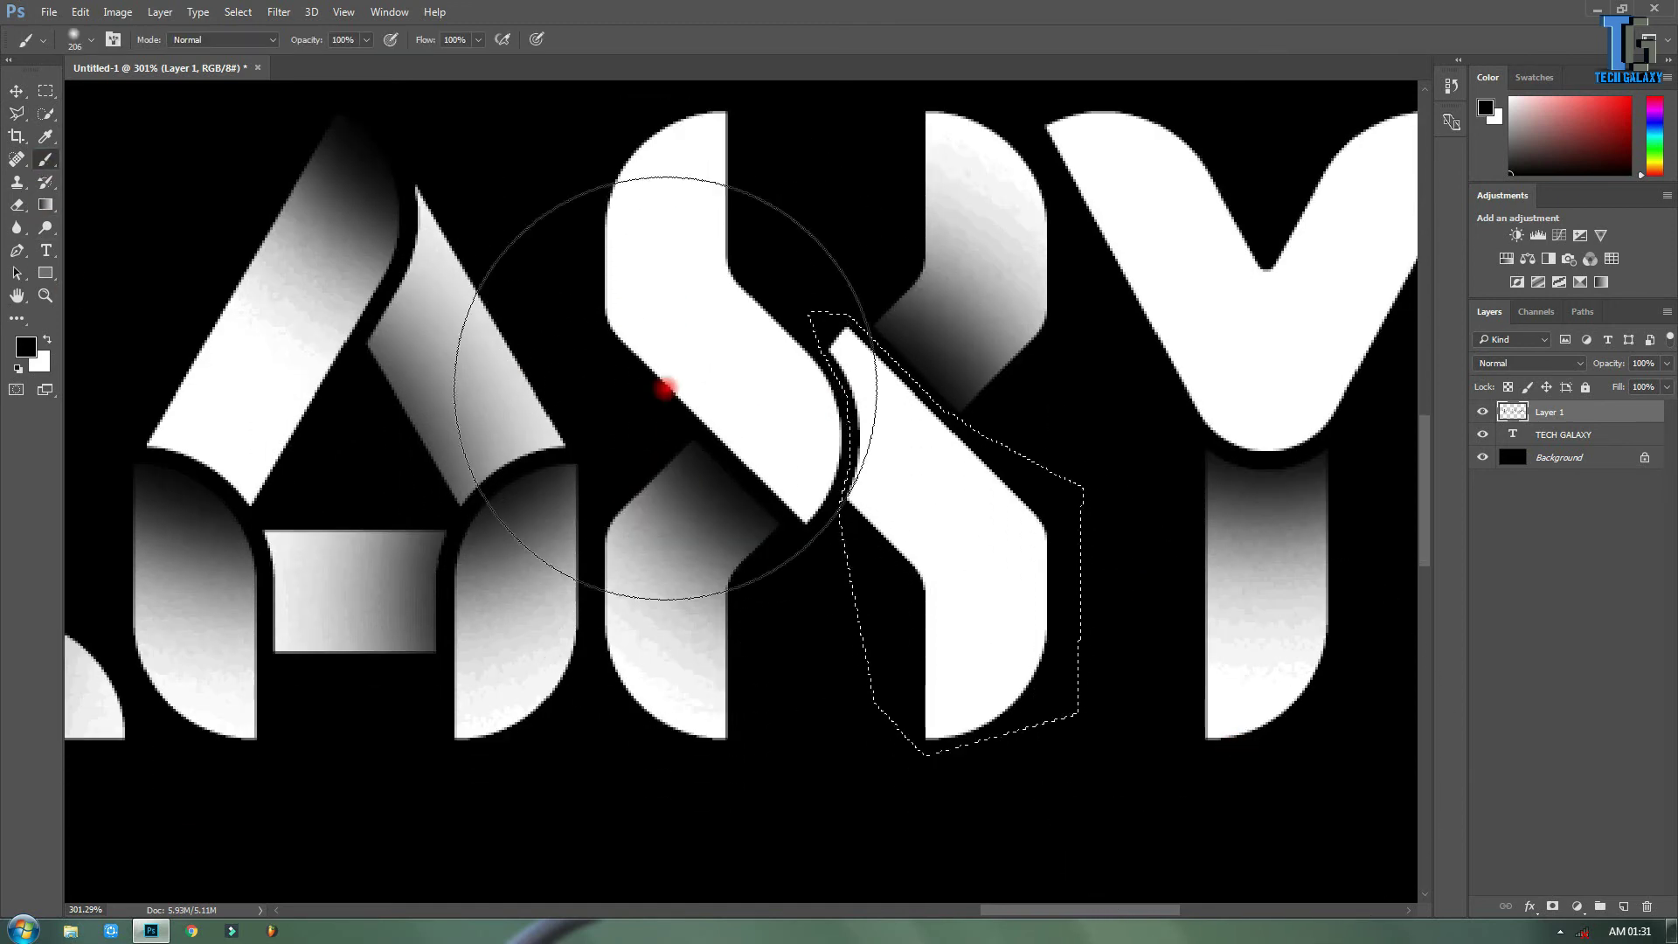
pyautogui.scroll(-2, 262, 262)
pyautogui.scroll(-2, 588, 386)
pyautogui.scroll(-2, 602, 322)
# Clear the selection and highlight every letter of TECH GALAXY on its text layer.
pyautogui.press('v')
pyautogui.click(385, 234)
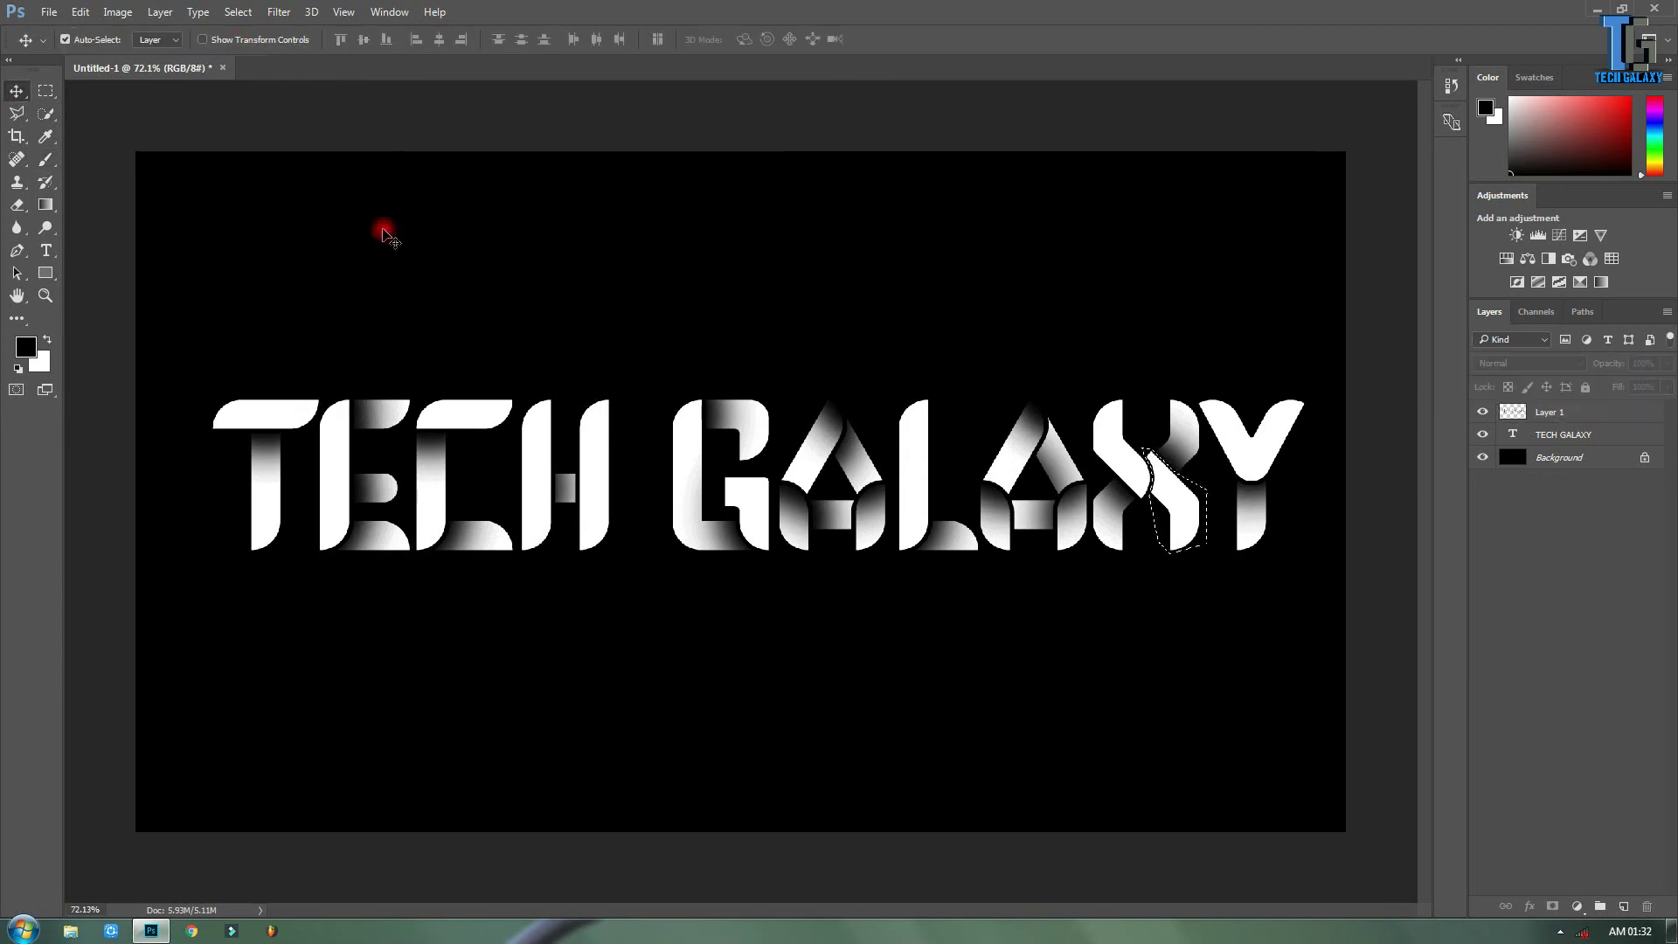
pyautogui.hotkey('ctrl', 'd')
pyautogui.click(256, 397)
pyautogui.click(47, 251)
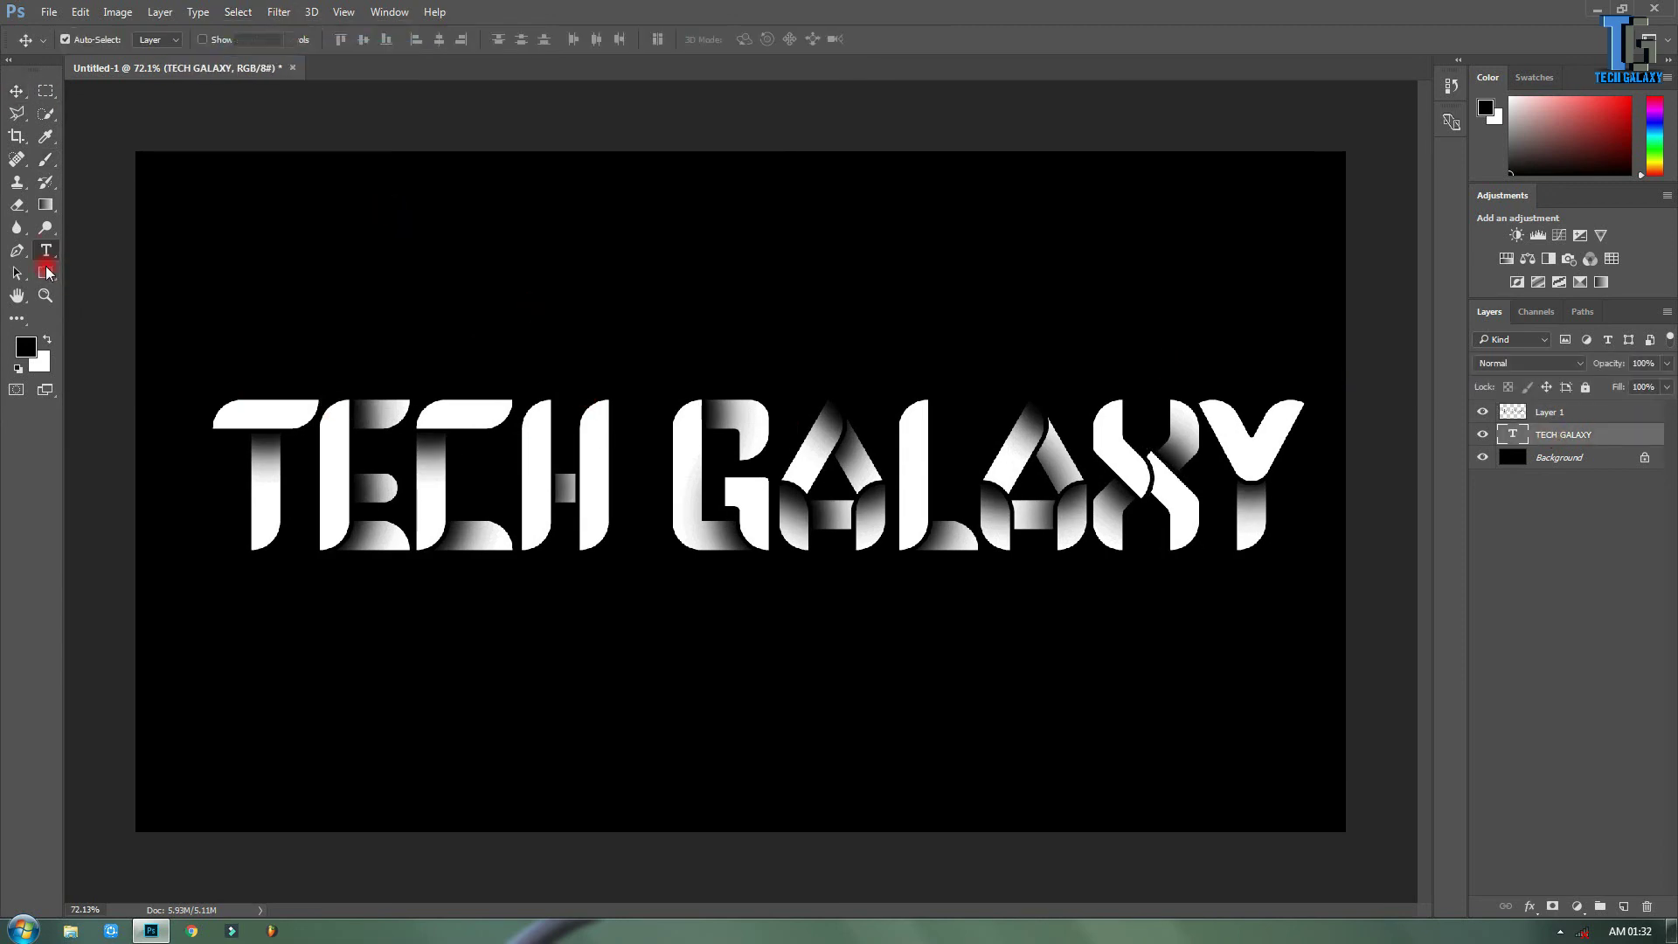
pyautogui.click(226, 456)
pyautogui.moveTo(226, 456); pyautogui.dragTo(1318, 472)
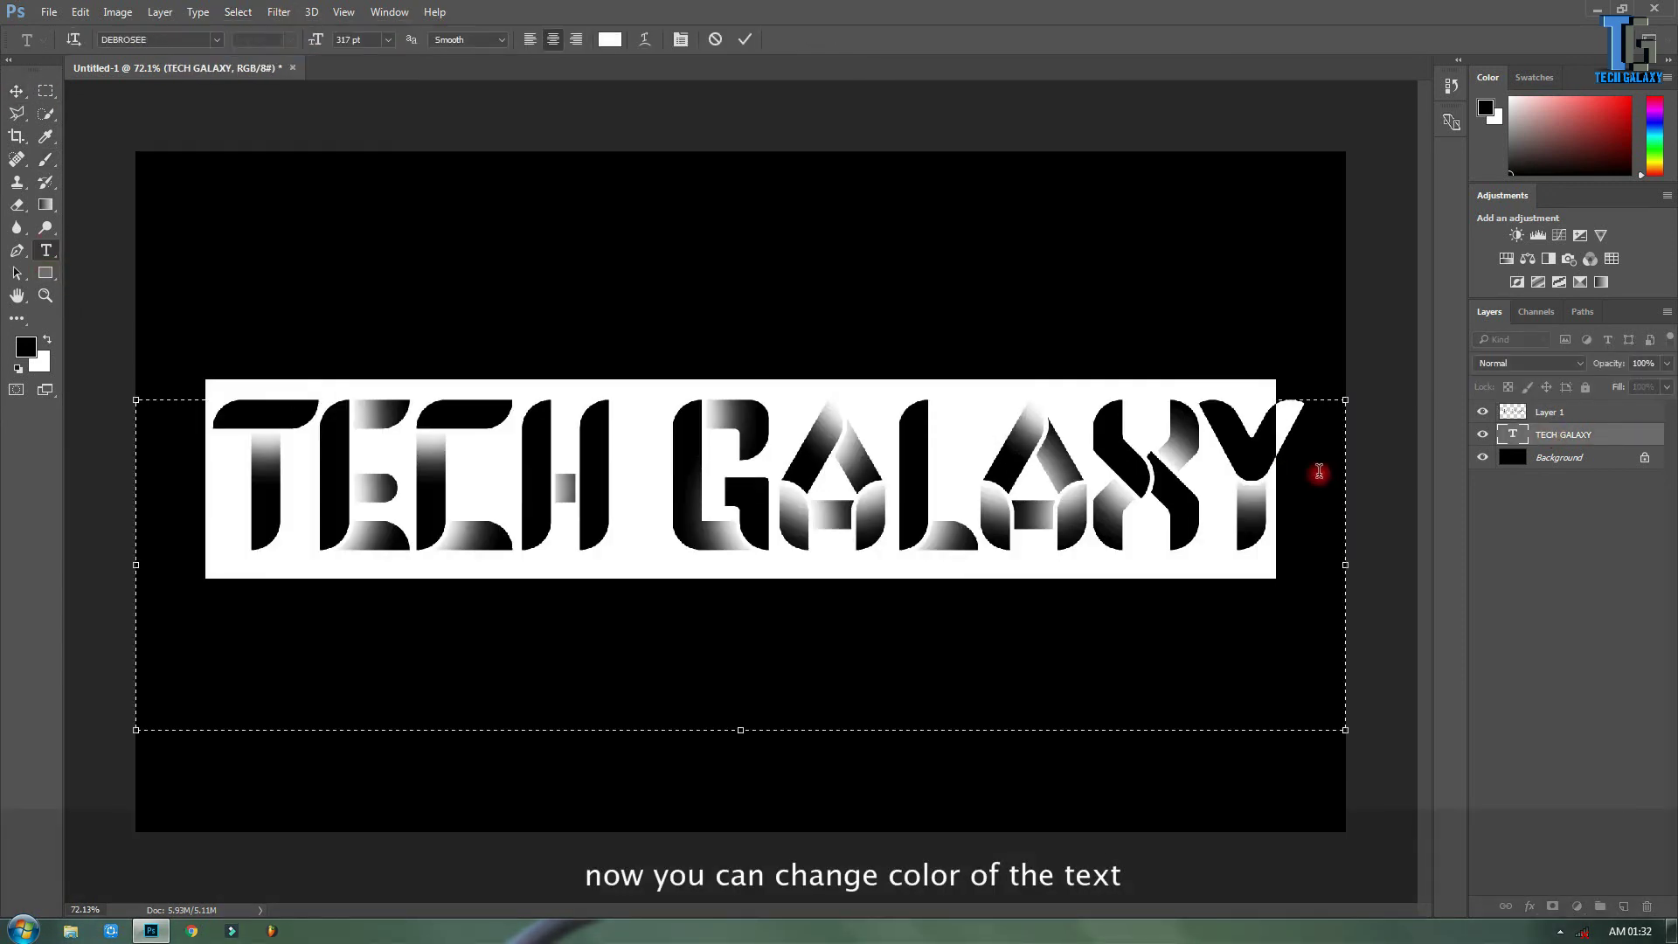
# Change the highlighted text colour to light cyan-blue 00ccff and deselect to preview it.
pyautogui.click(609, 40)
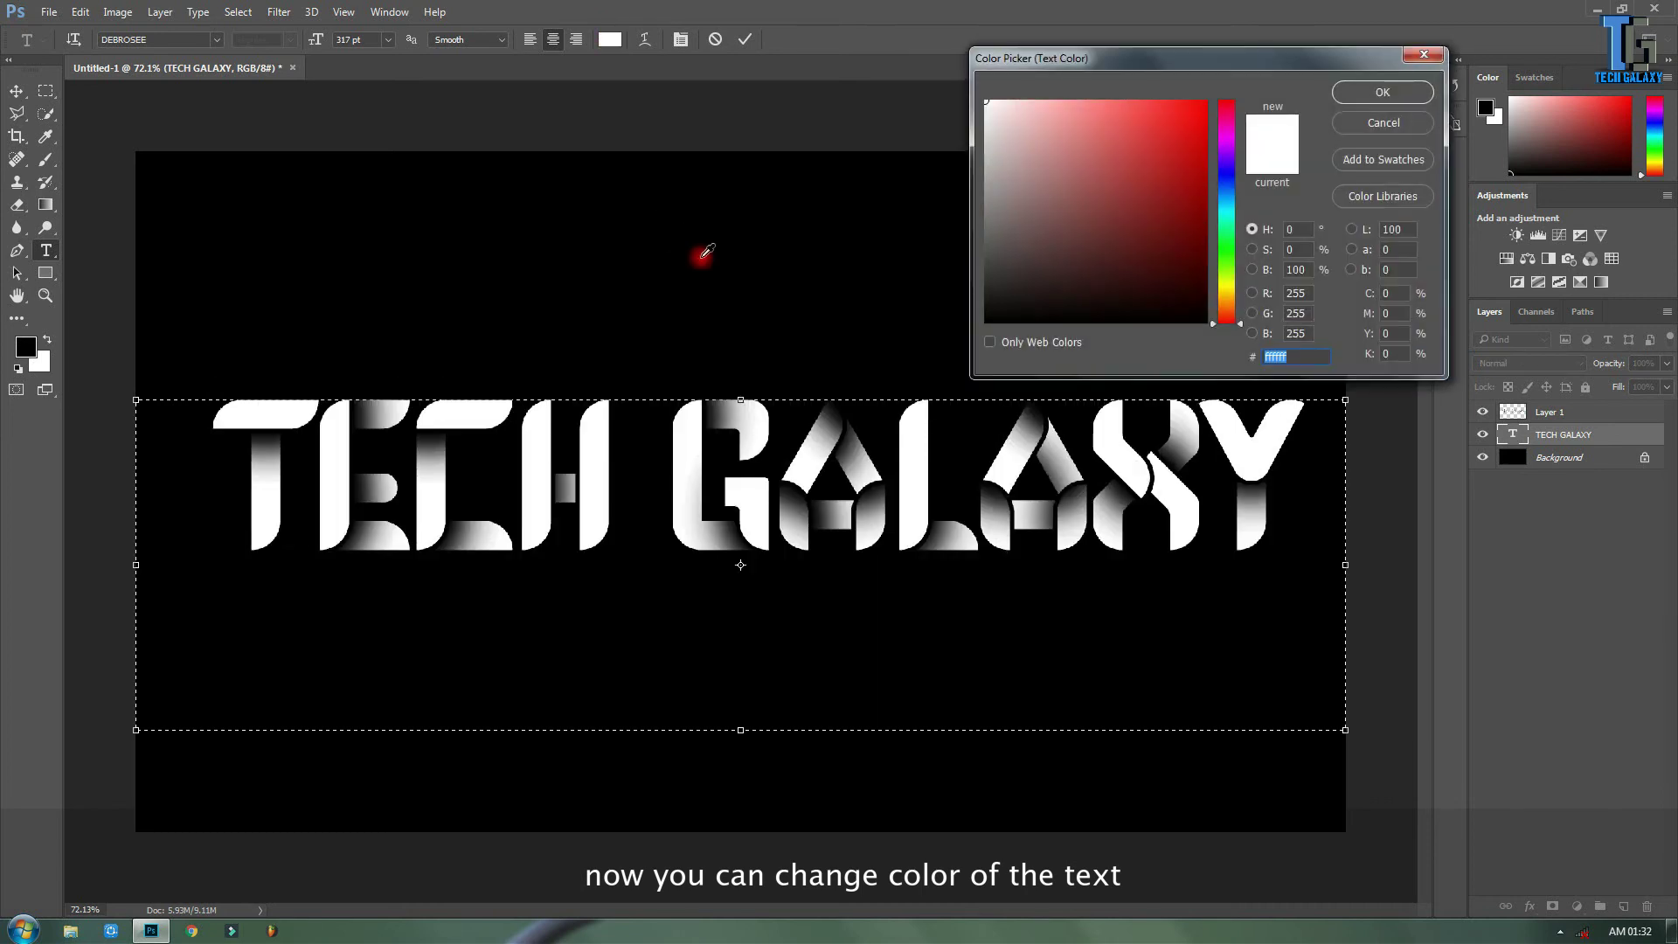
pyautogui.moveTo(1117, 207)
pyautogui.mouseDown()
pyautogui.moveTo(1171, 176)
pyautogui.moveTo(1206, 100)
pyautogui.mouseUp()
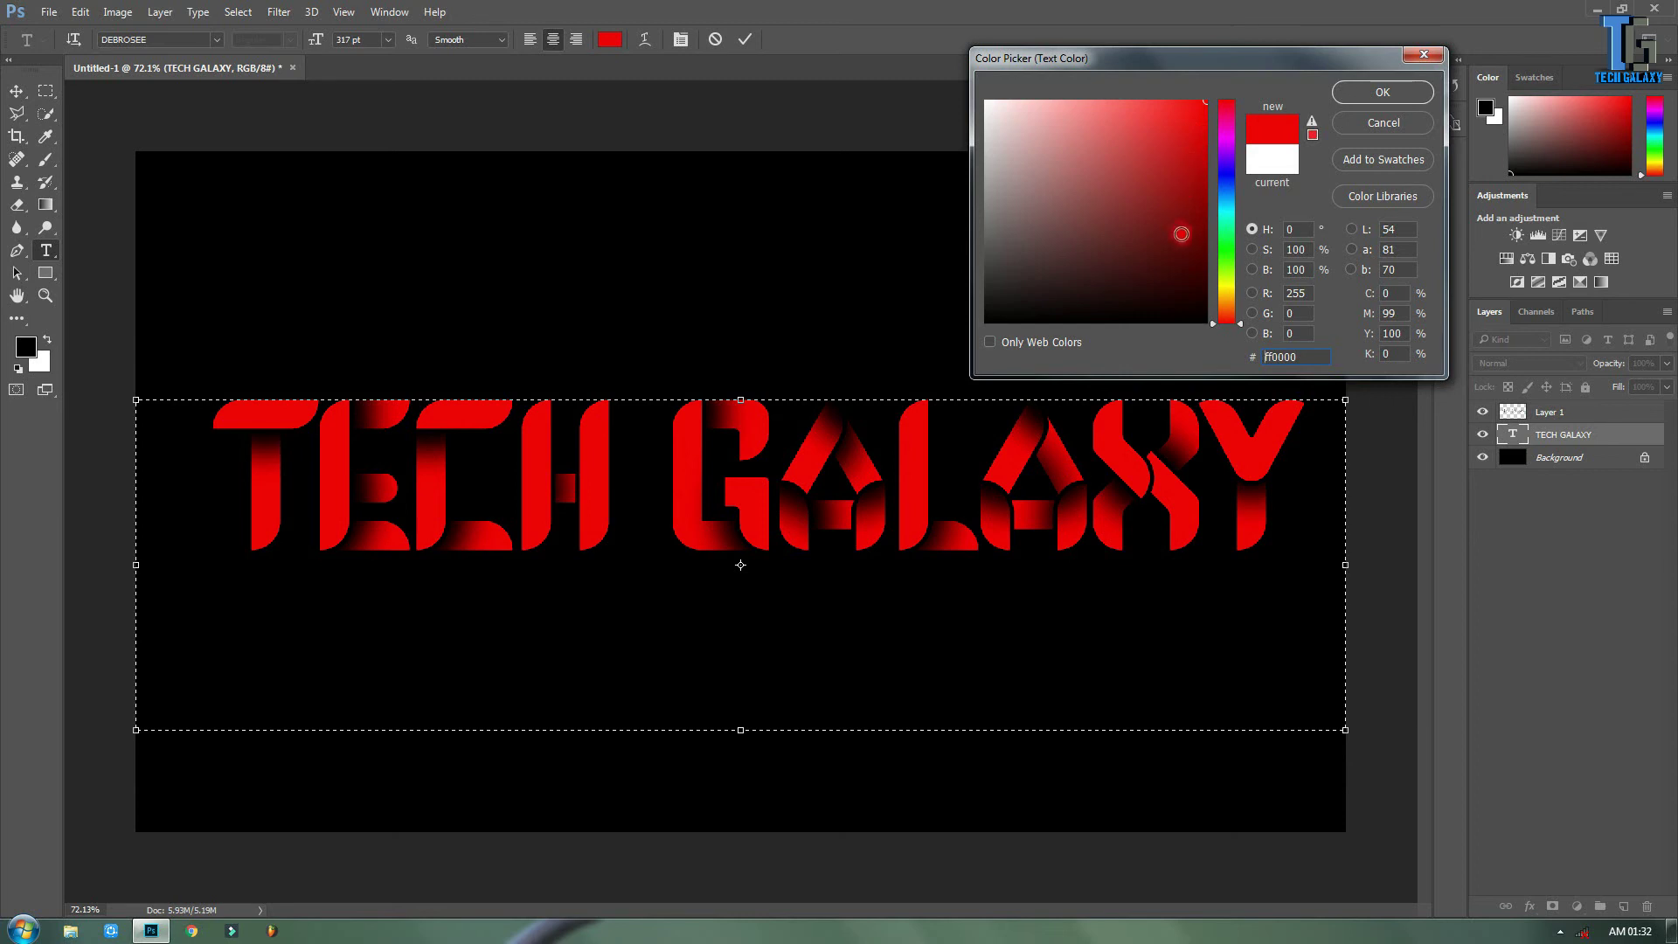
pyautogui.click(1230, 252)
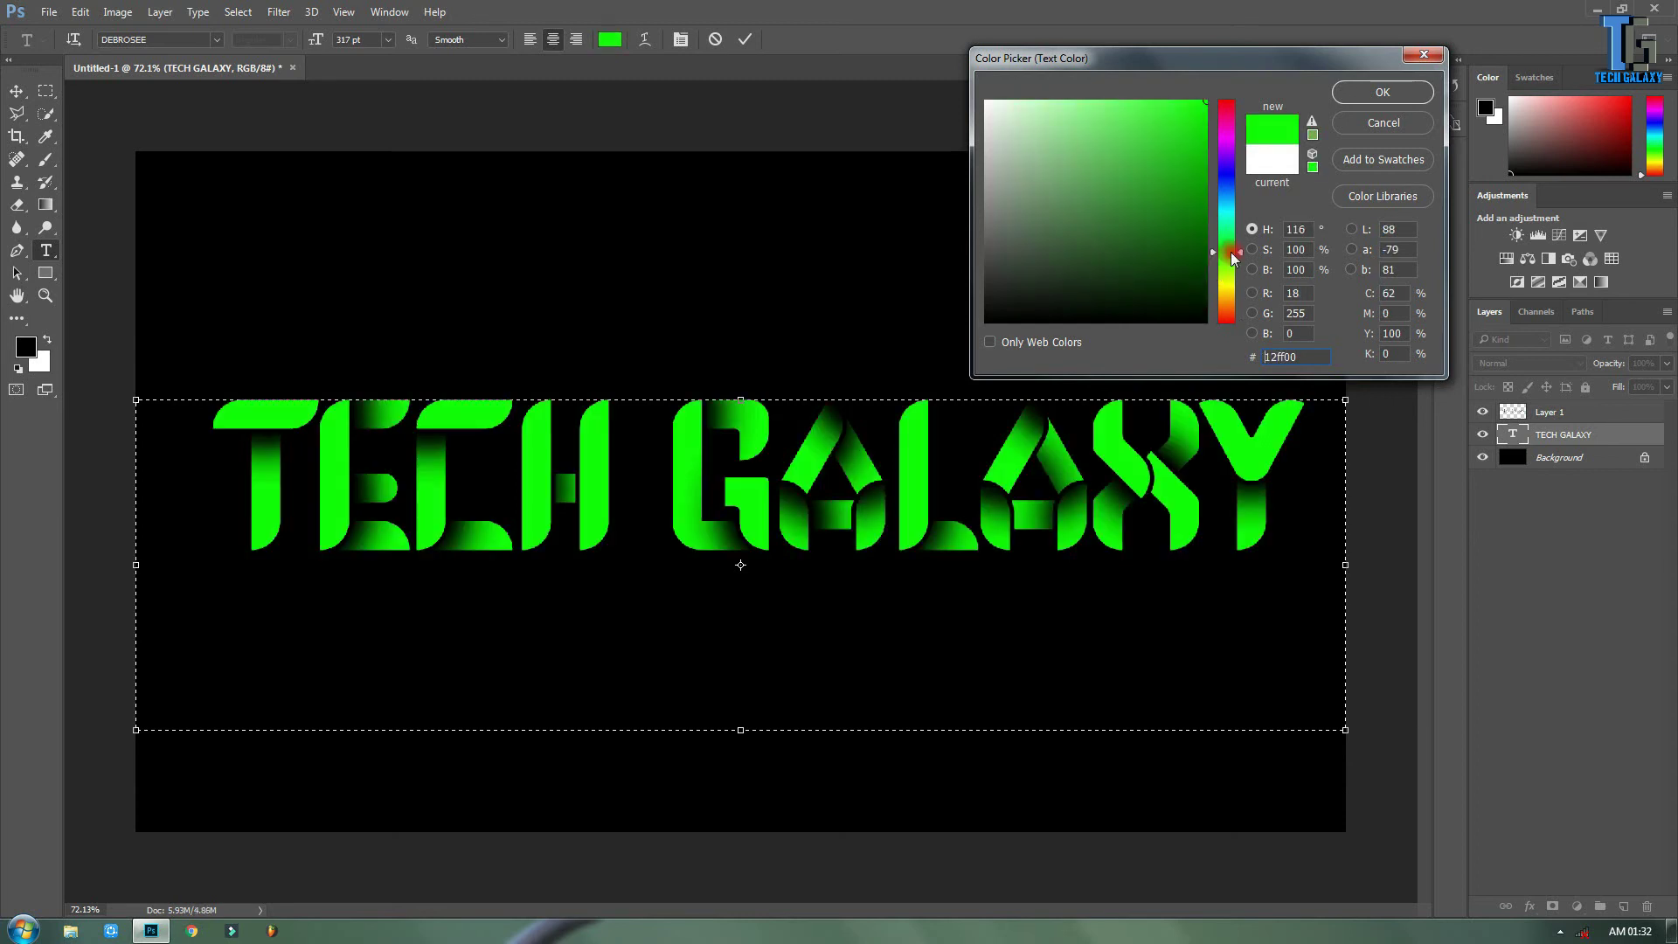
pyautogui.click(1219, 220)
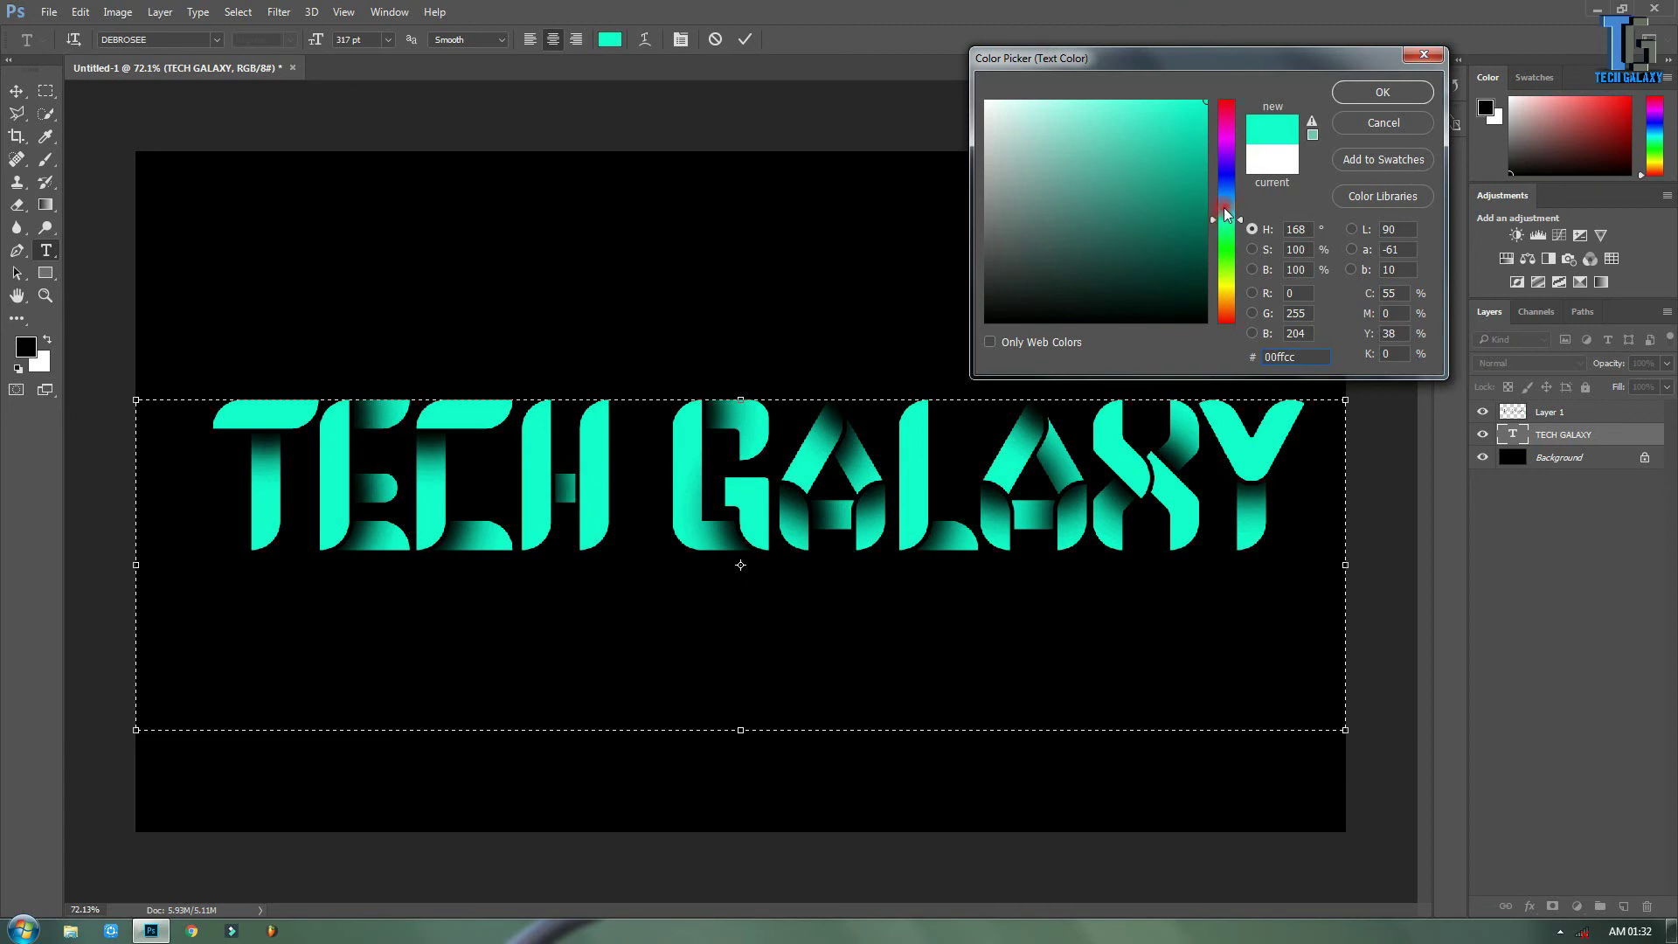
pyautogui.click(1224, 205)
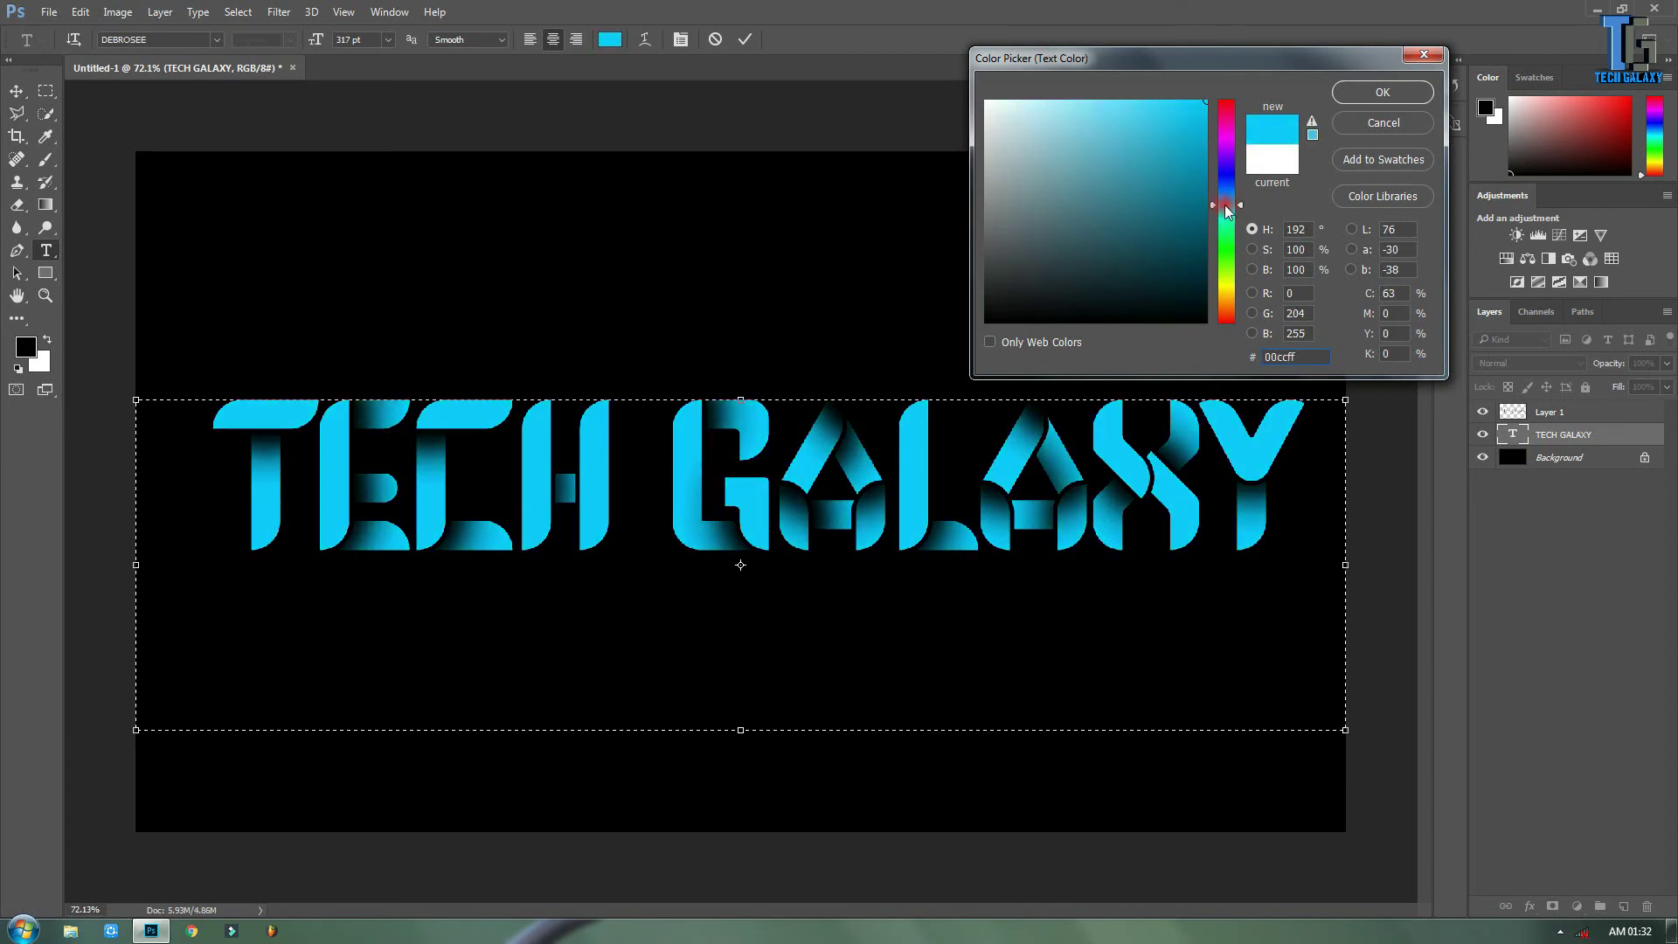
pyautogui.click(1351, 94)
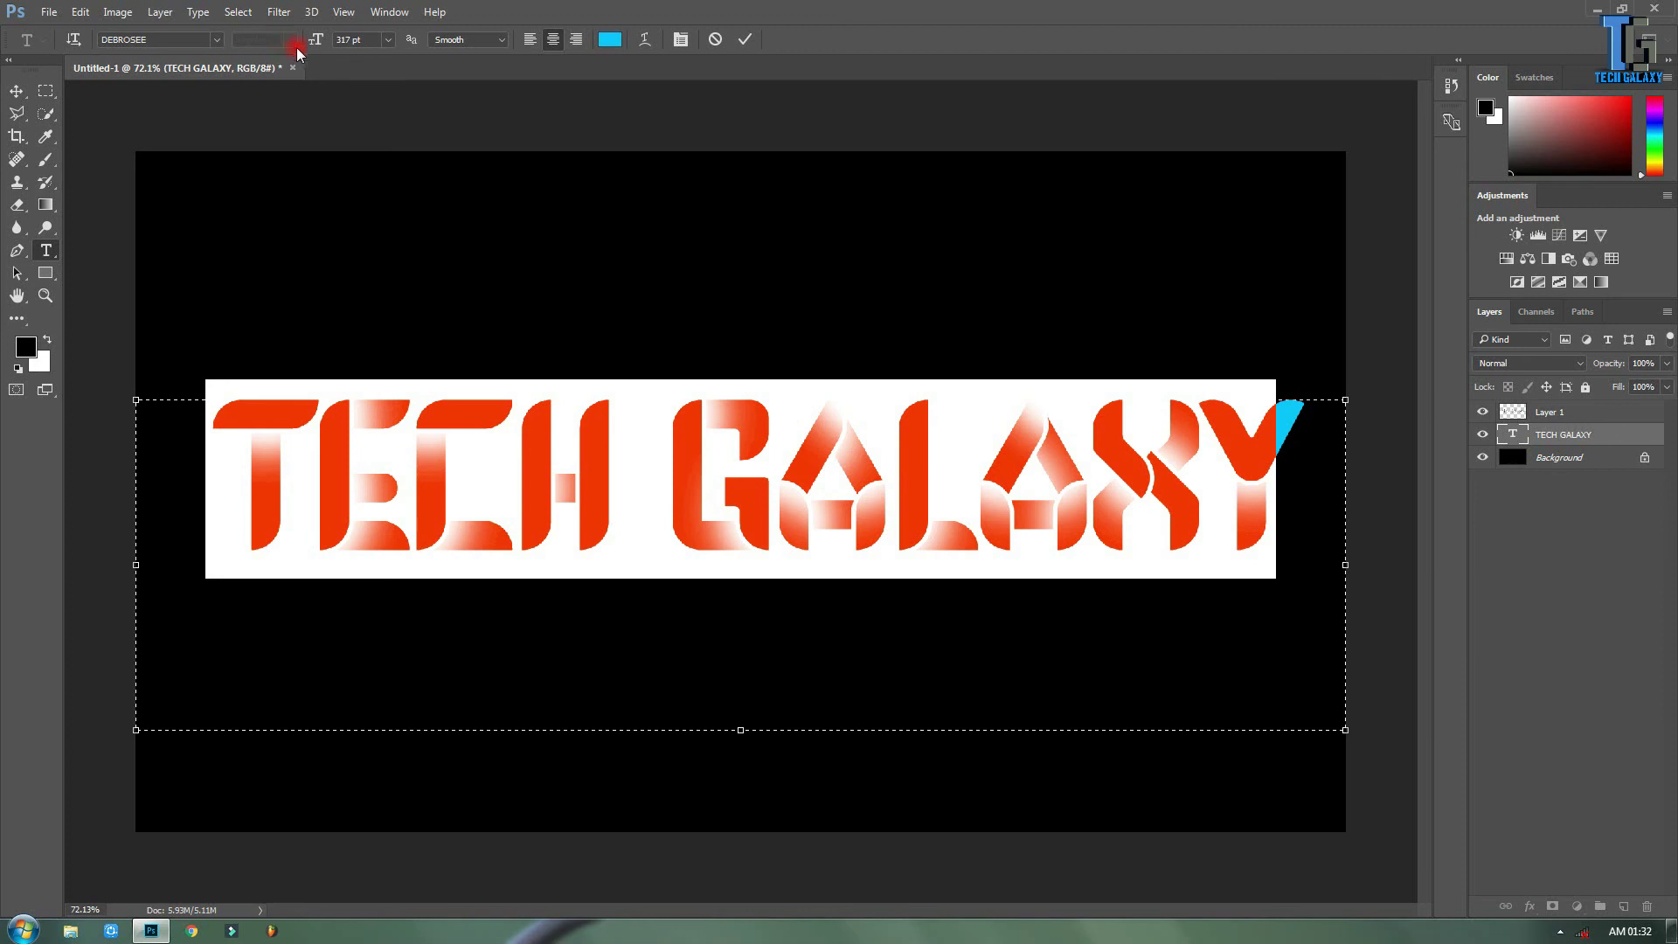
pyautogui.click(677, 493)
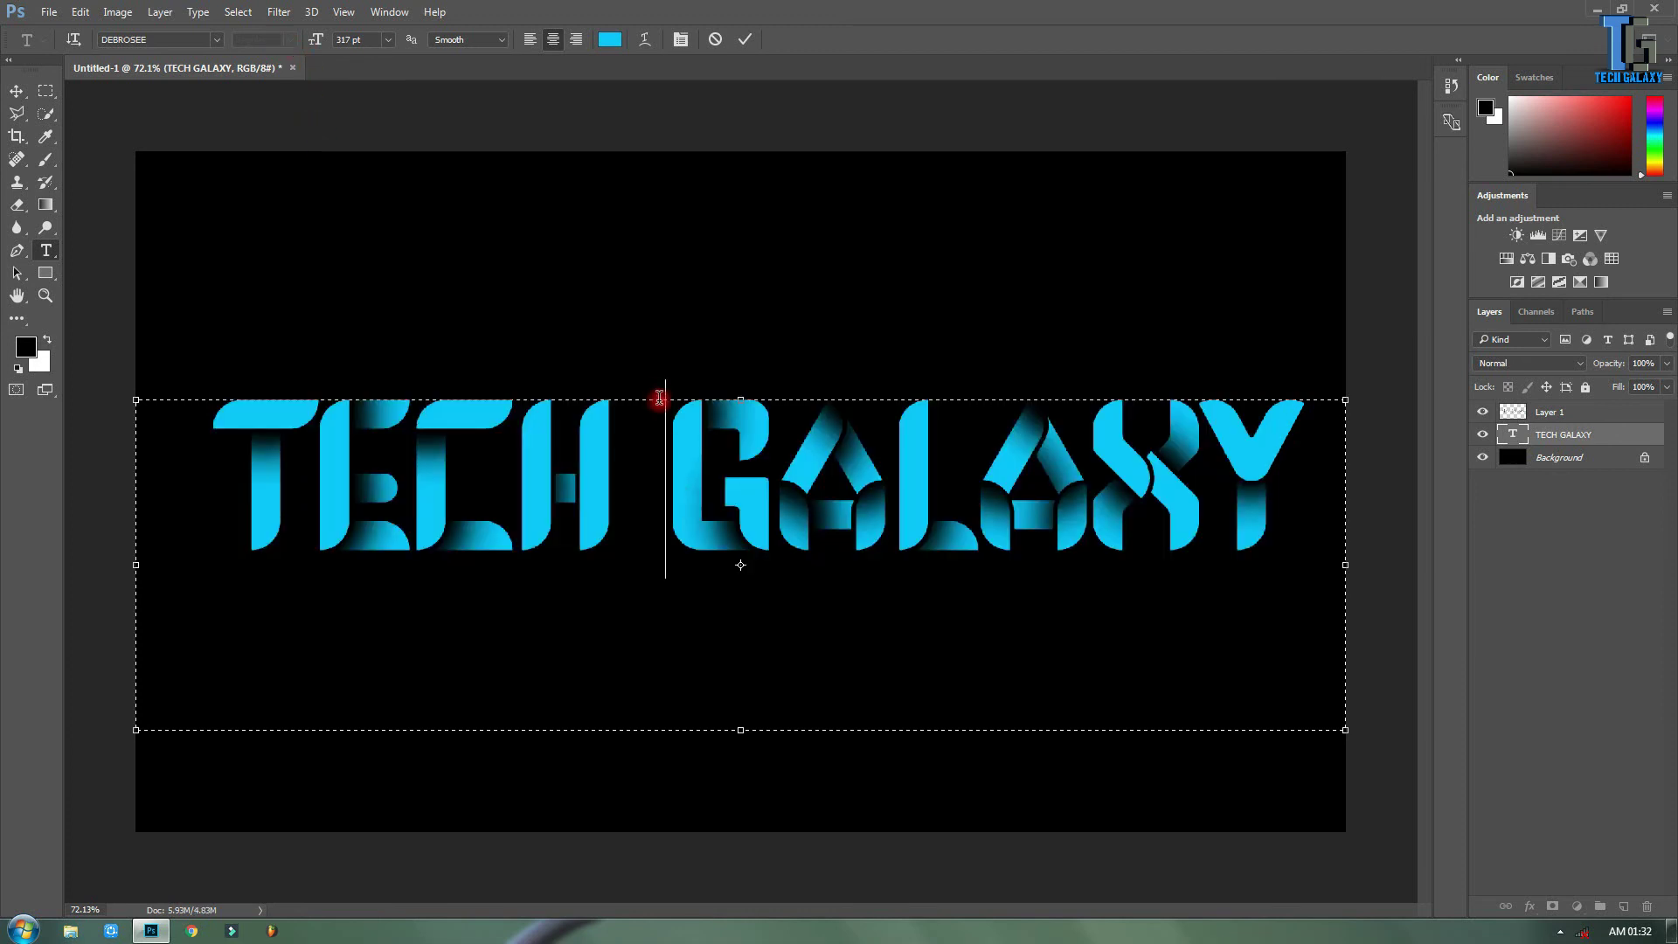